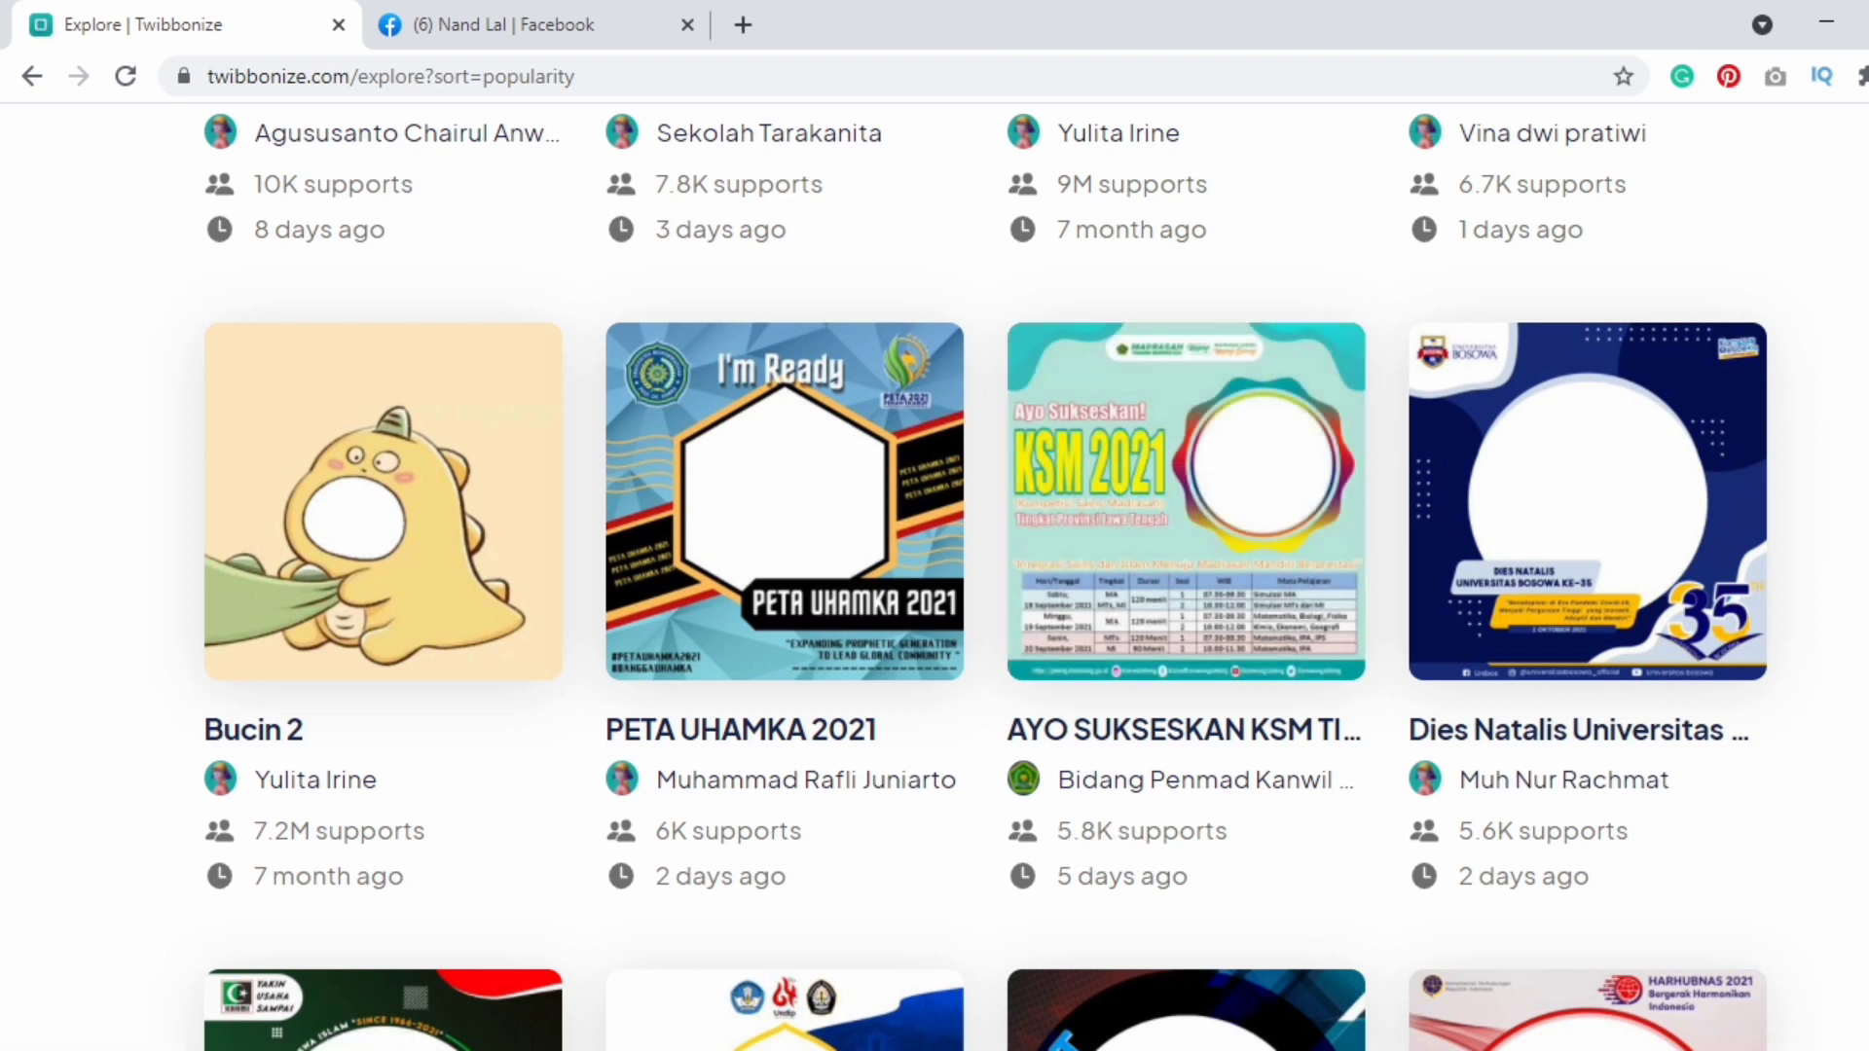
- Open the form for creating a new campaign from the account options
{"action": "scroll", "coordinate": [986, 565], "scroll_direction": "down", "scroll_amount": 7}
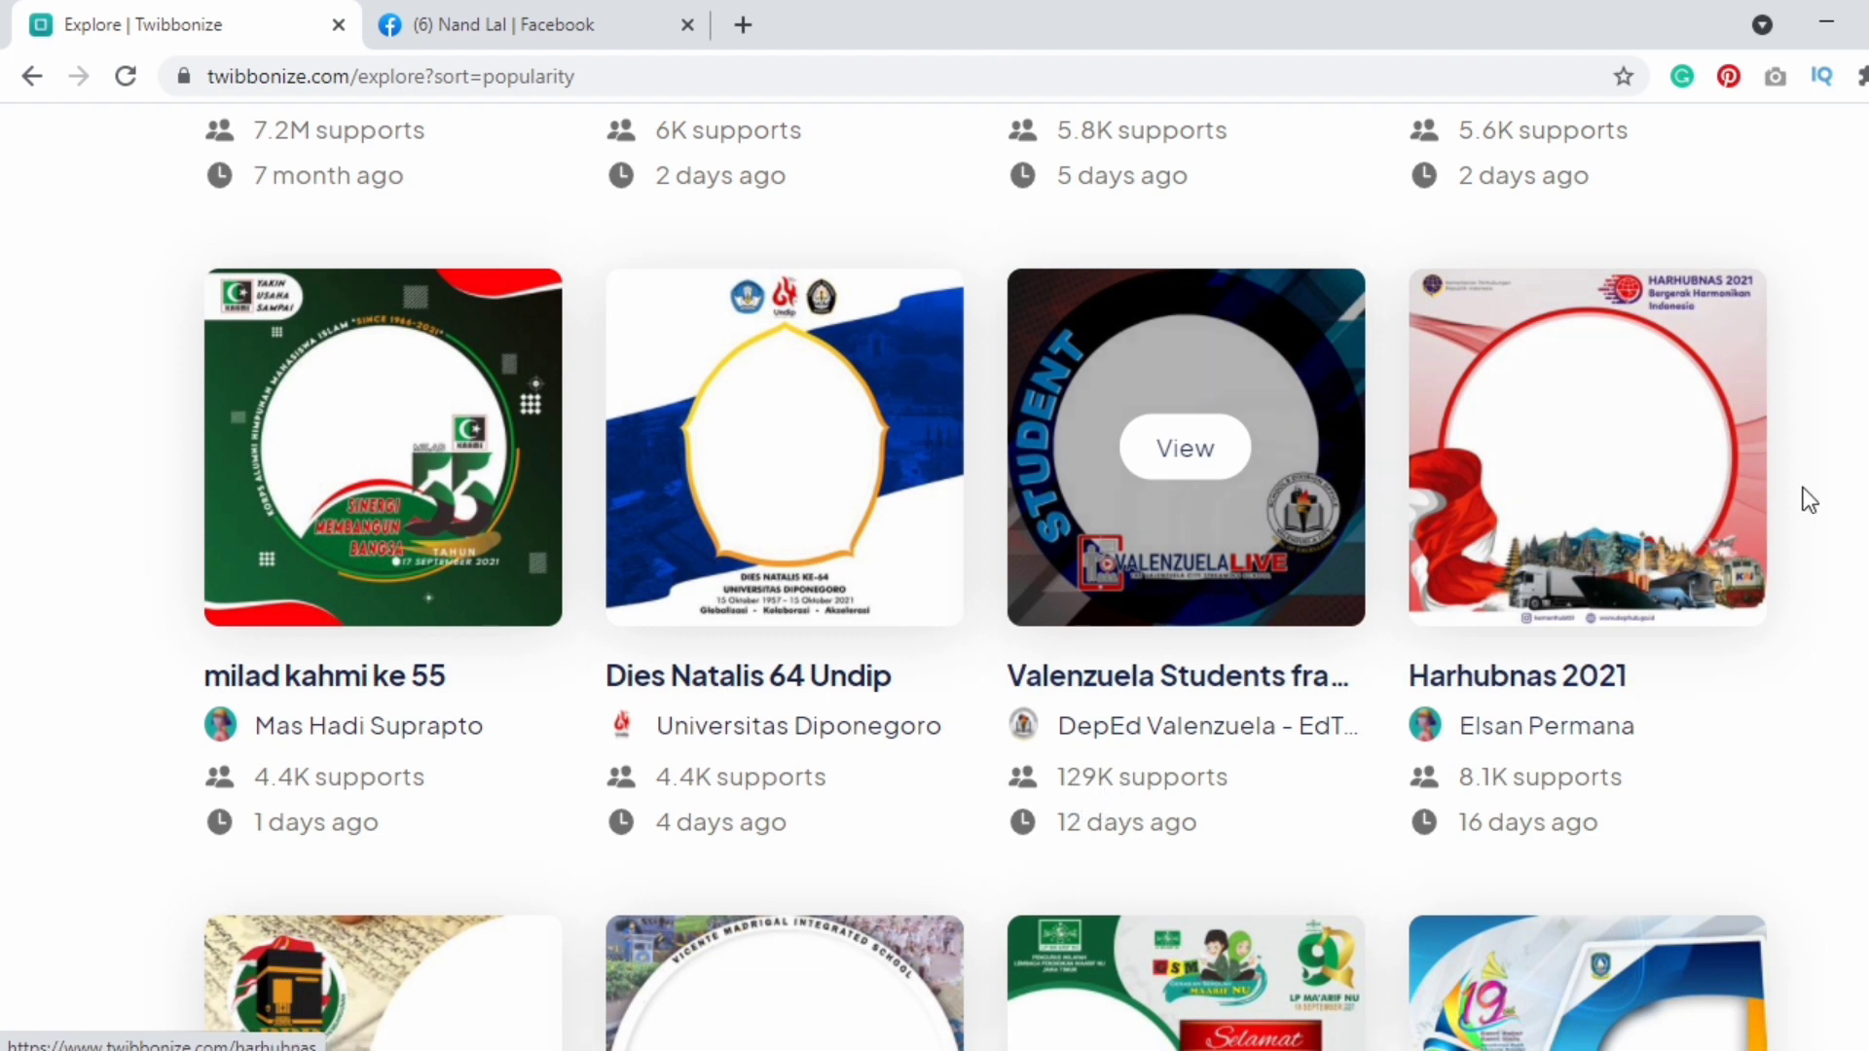
{"action": "scroll", "coordinate": [986, 577], "scroll_direction": "down", "scroll_amount": 5}
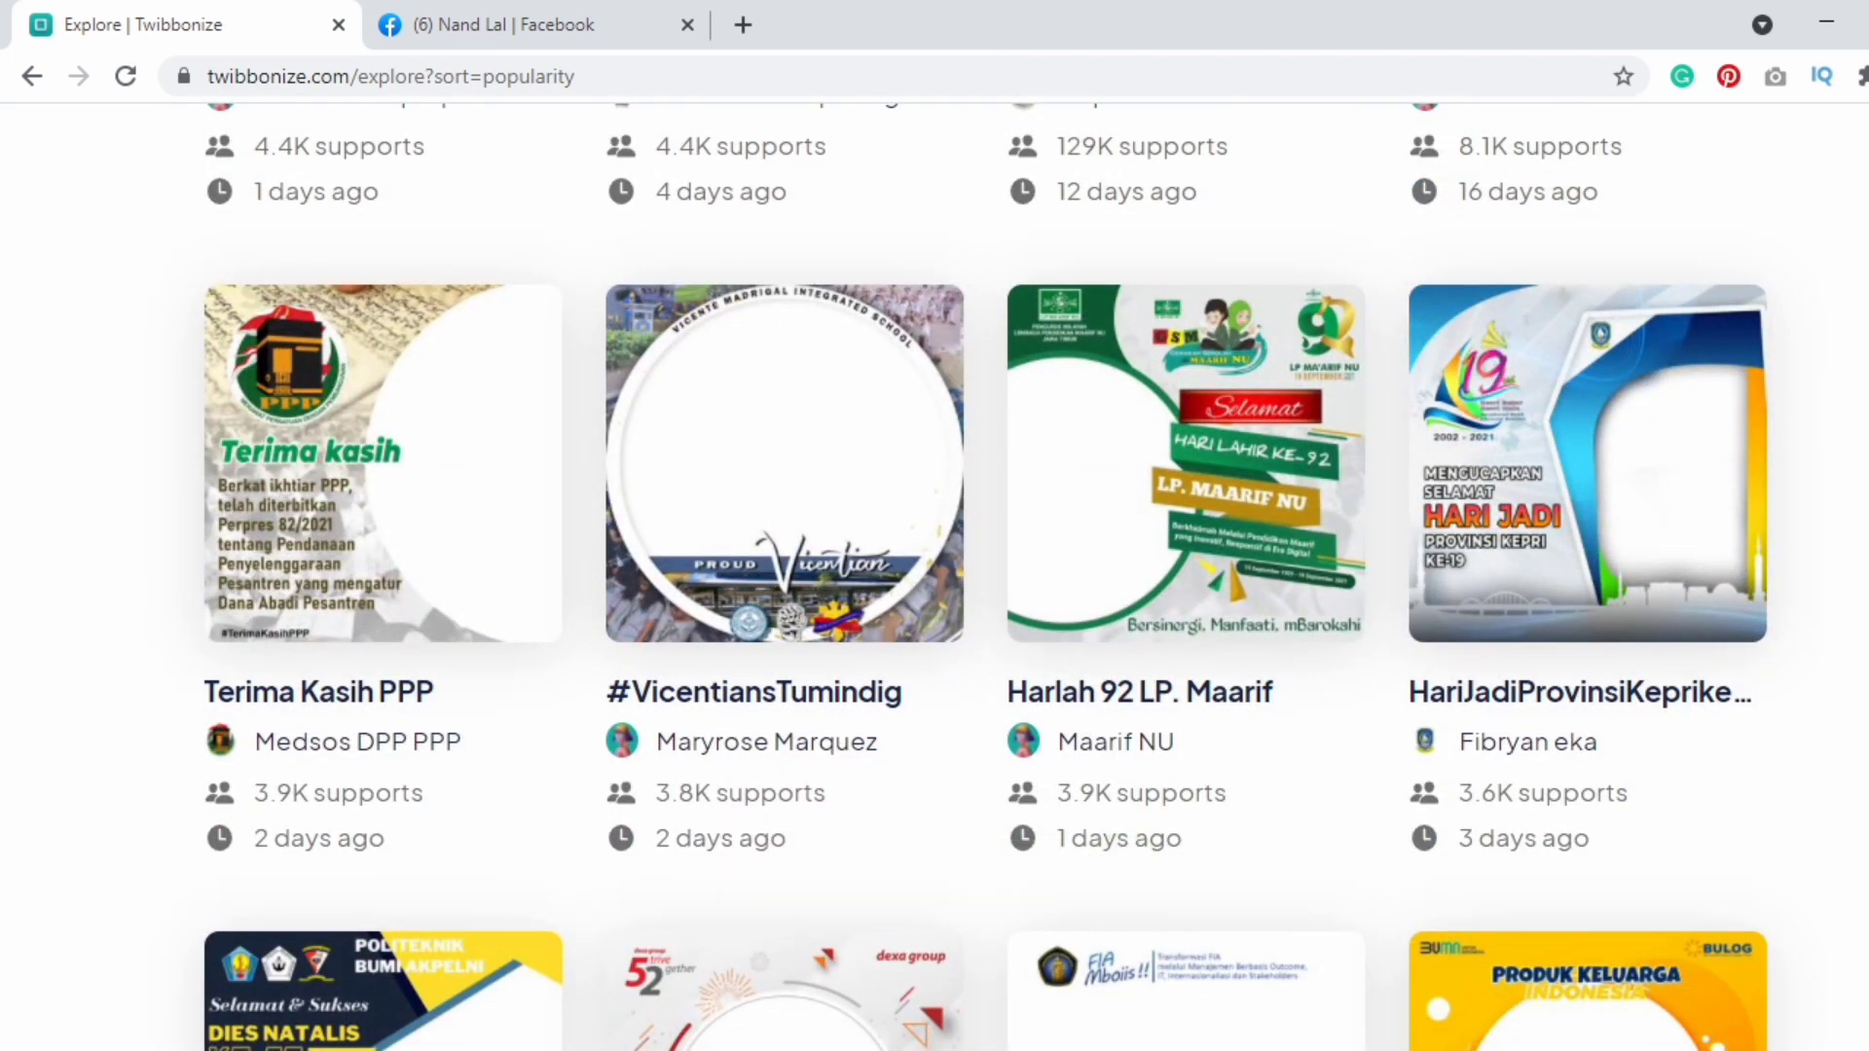
{"action": "scroll", "coordinate": [985, 576], "scroll_direction": "down", "scroll_amount": 5}
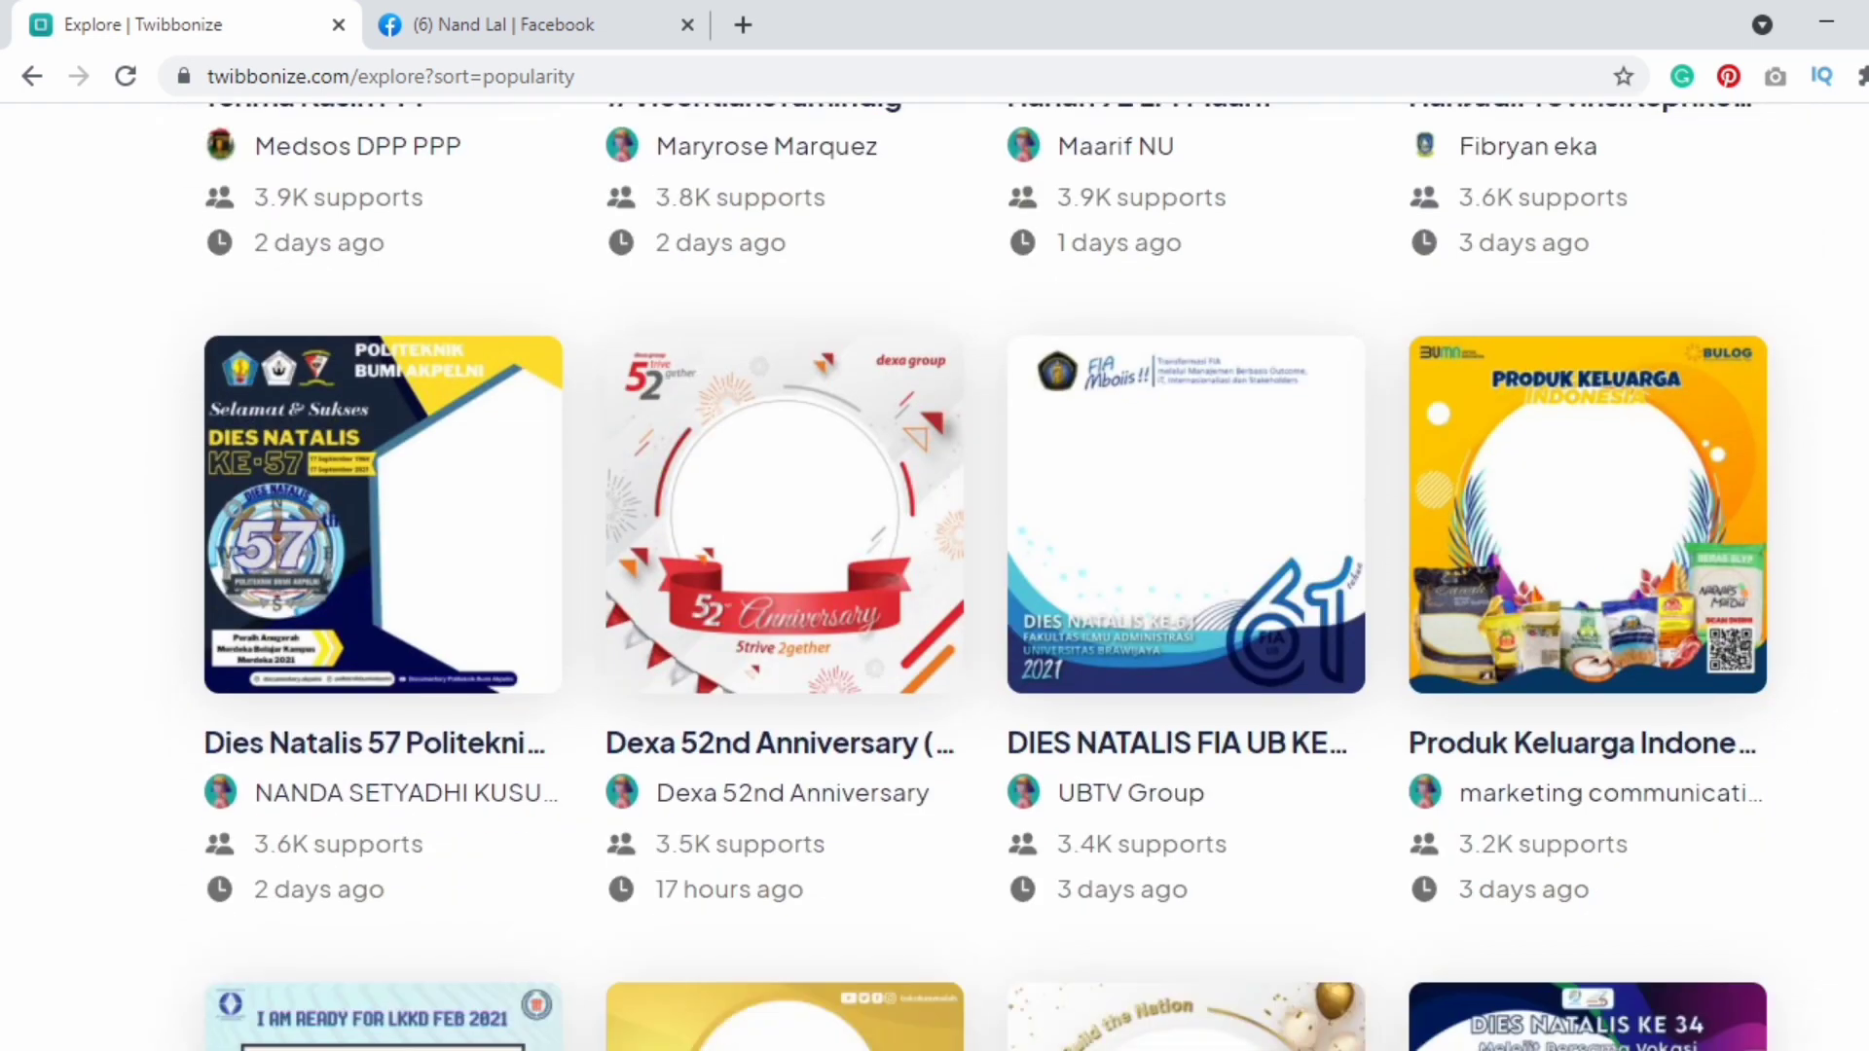
{"action": "scroll", "coordinate": [985, 576], "scroll_direction": "up", "scroll_amount": 15}
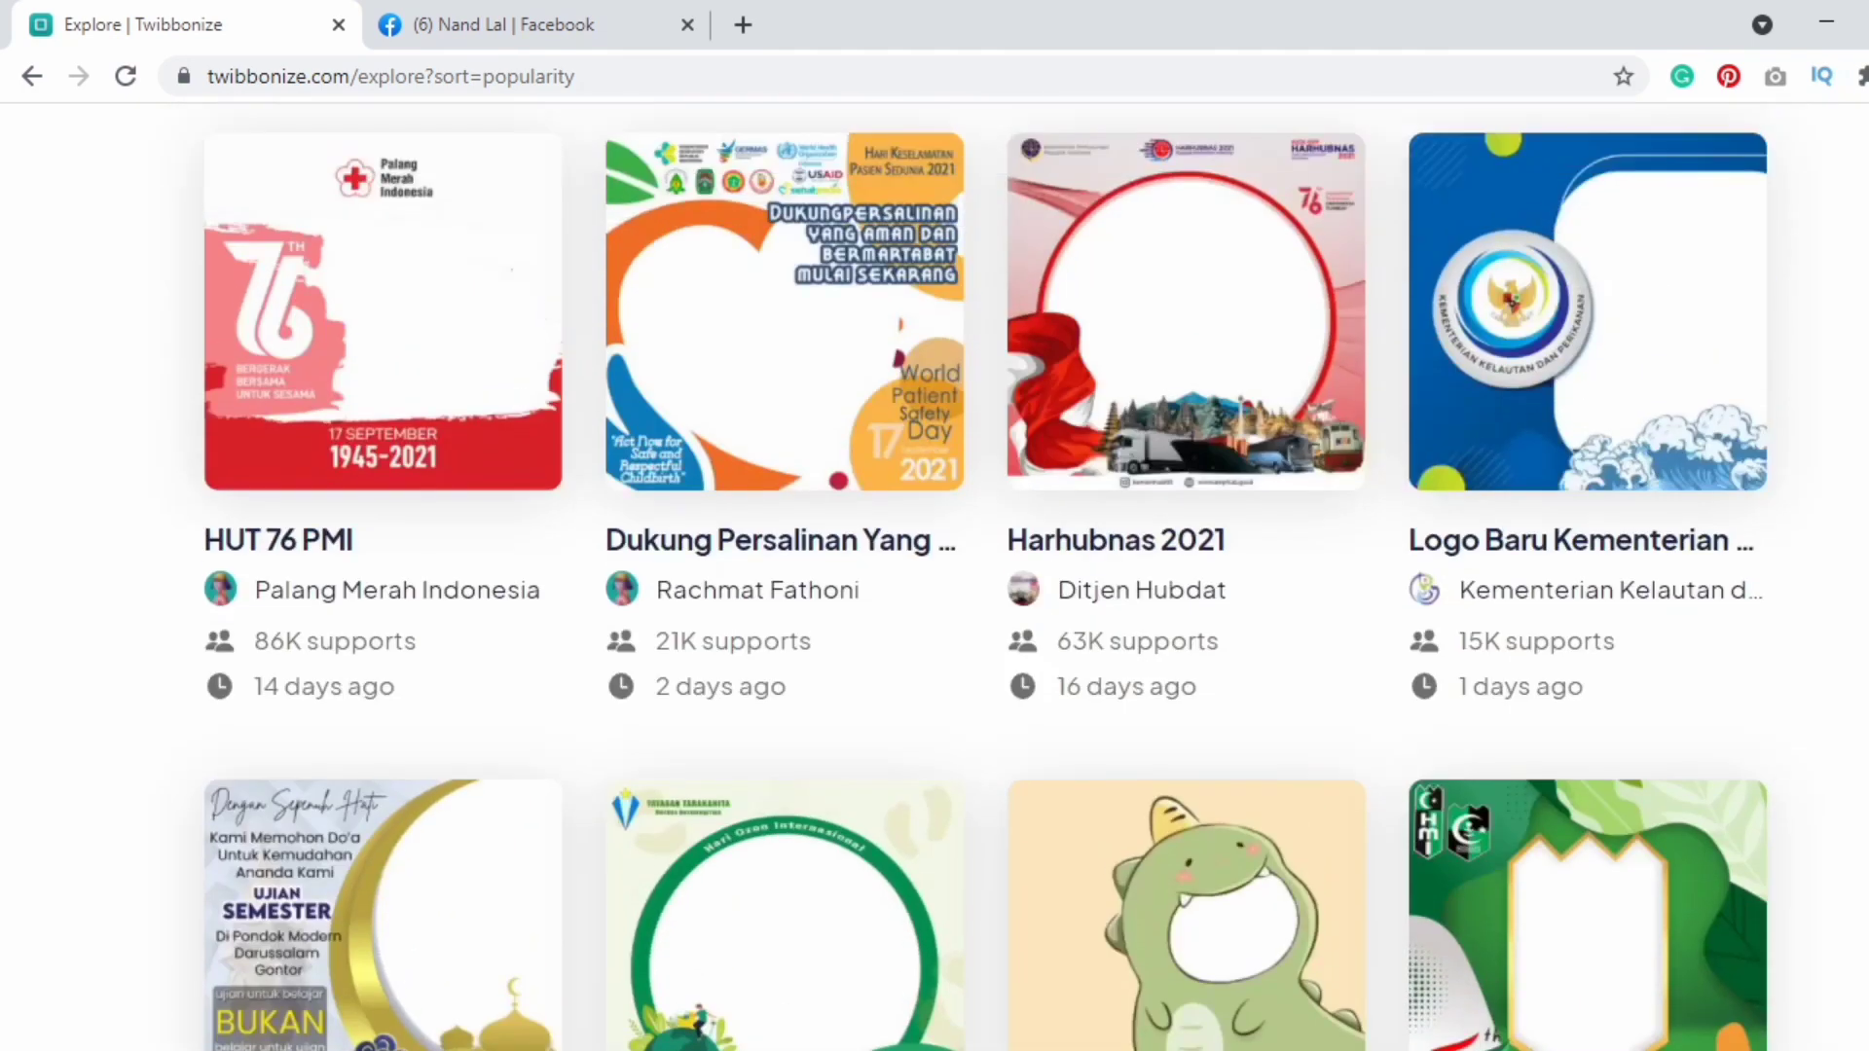
{"action": "scroll", "coordinate": [985, 576], "scroll_direction": "up", "scroll_amount": 2}
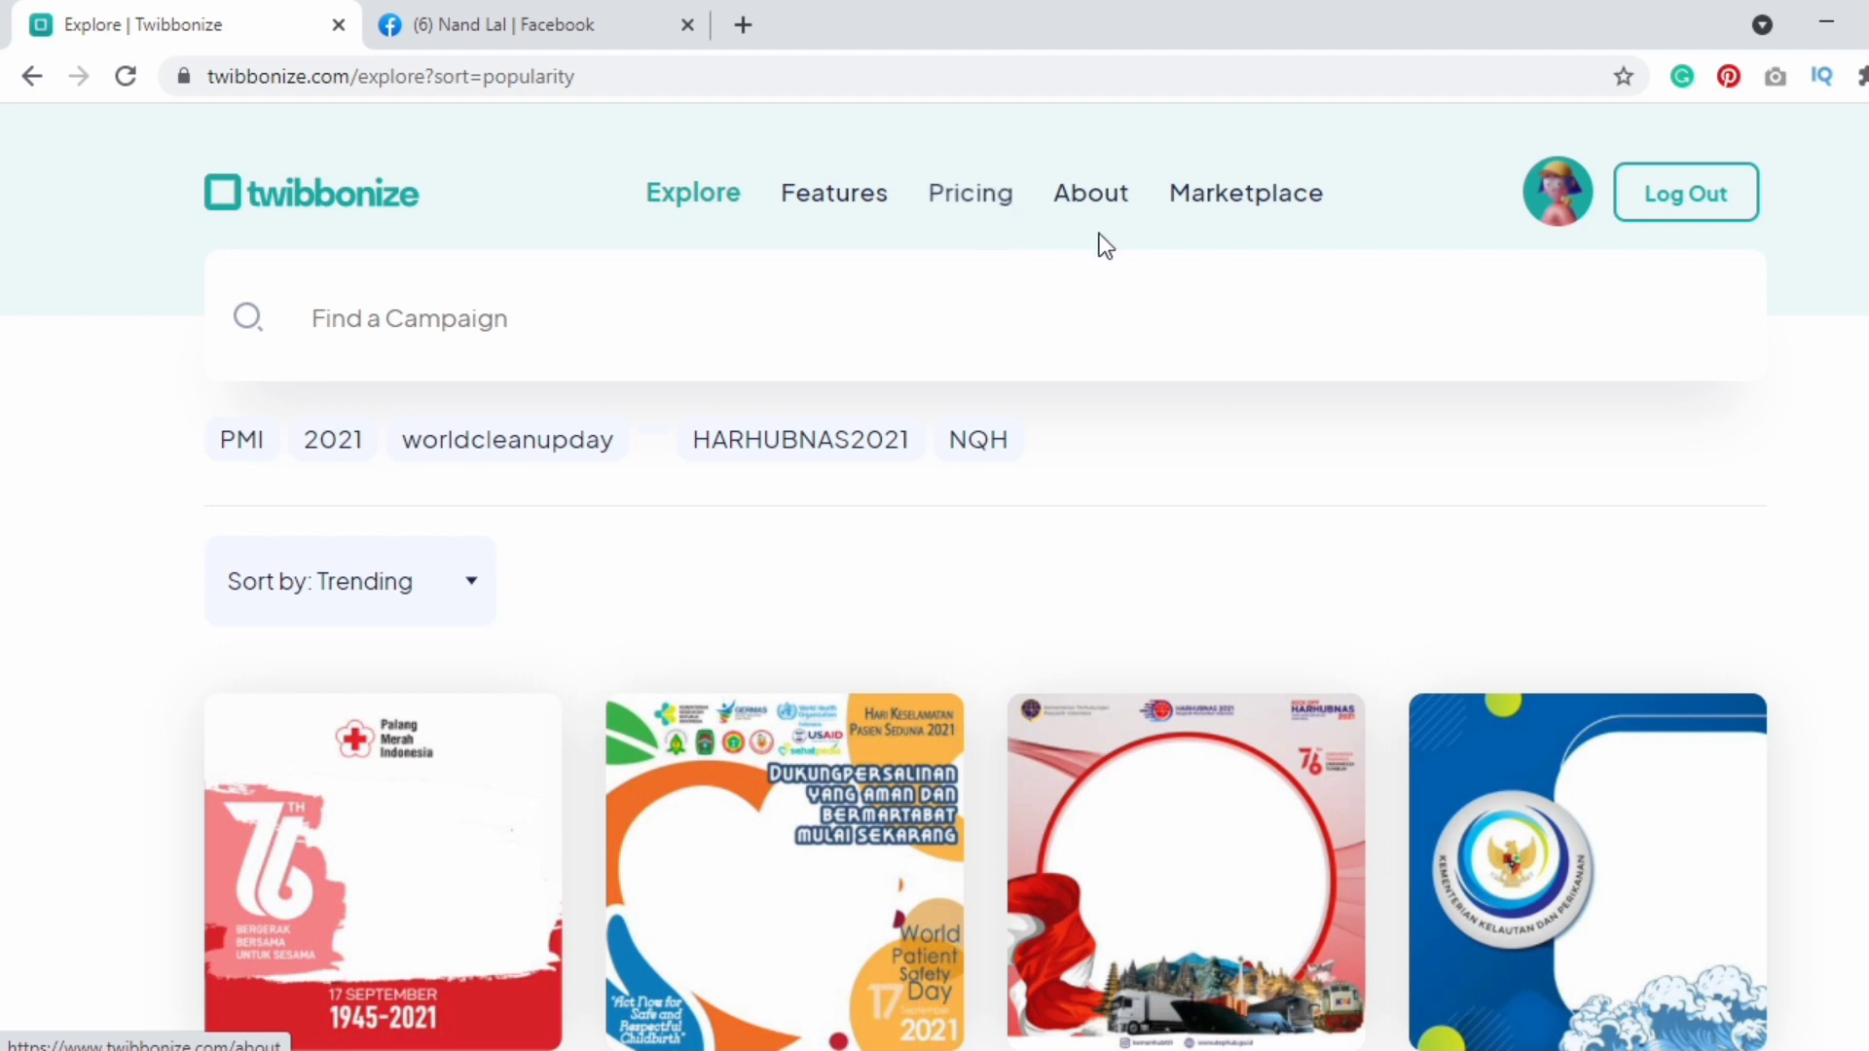
{"action": "left_click", "coordinate": [1533, 226]}
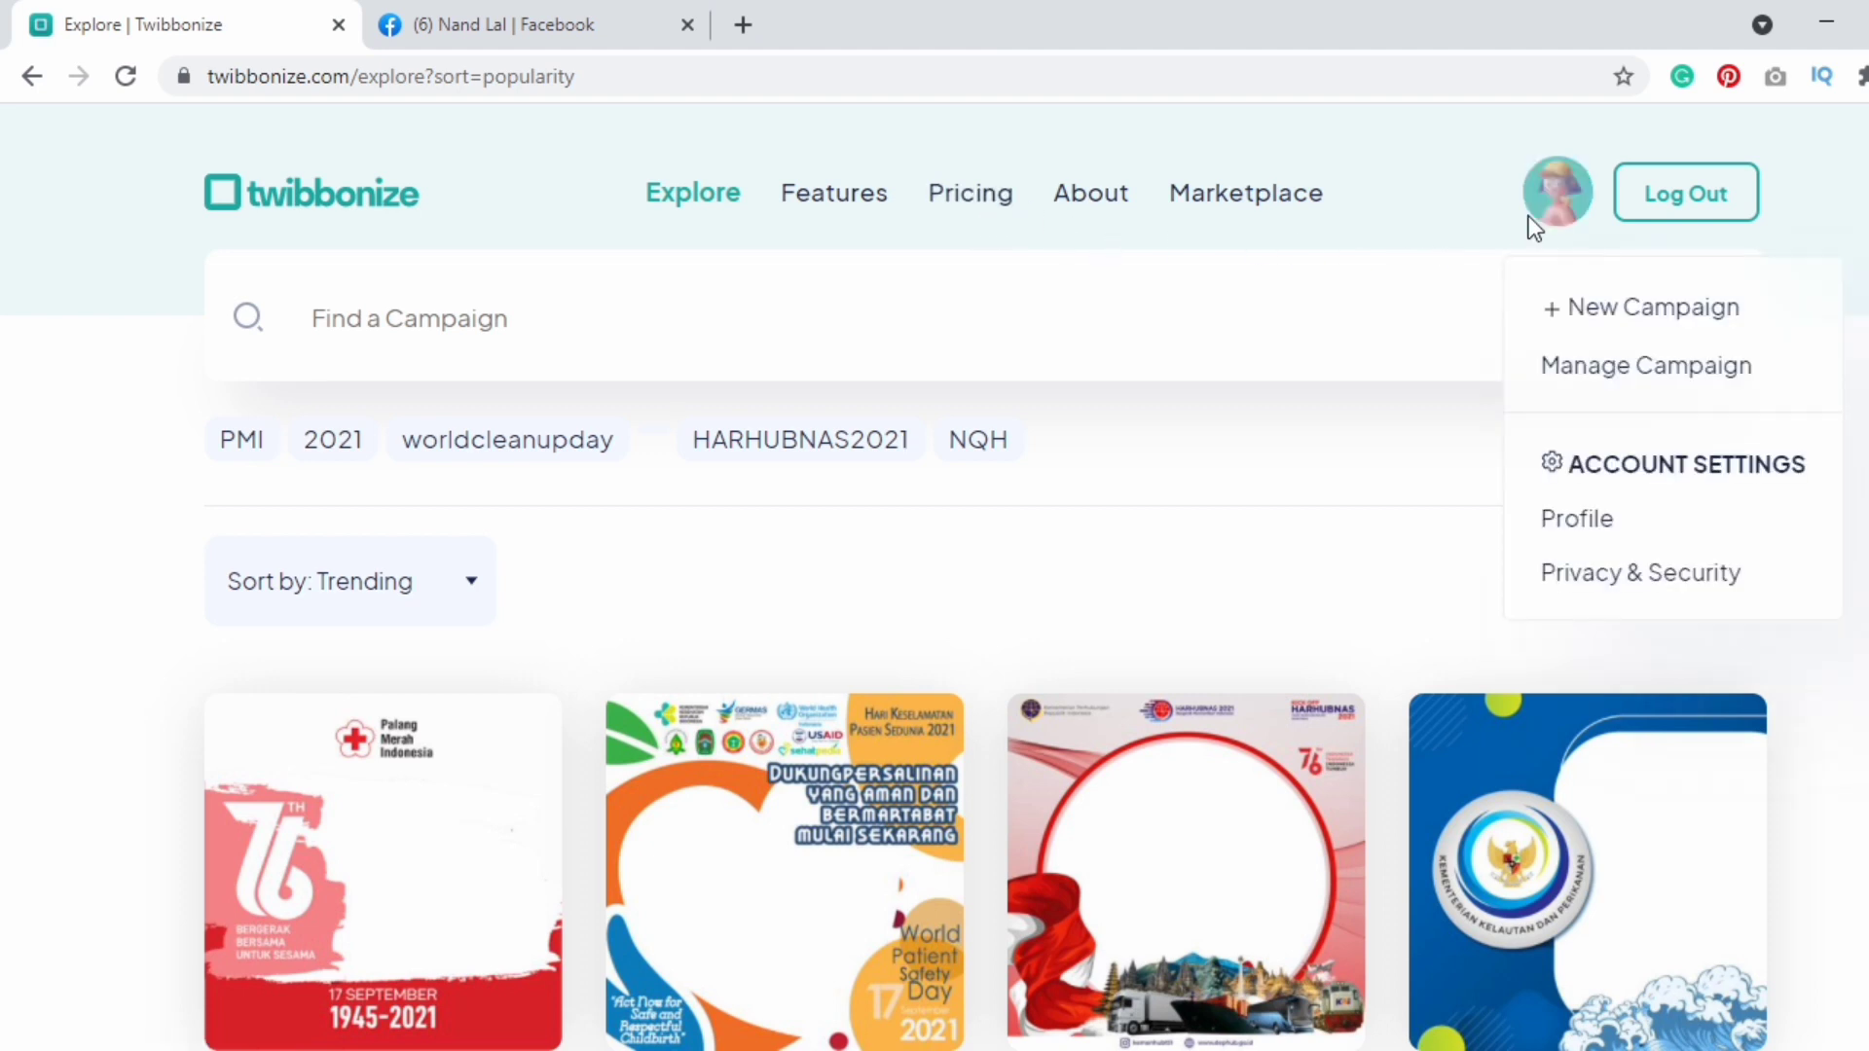
{"action": "left_click", "coordinate": [1622, 309]}
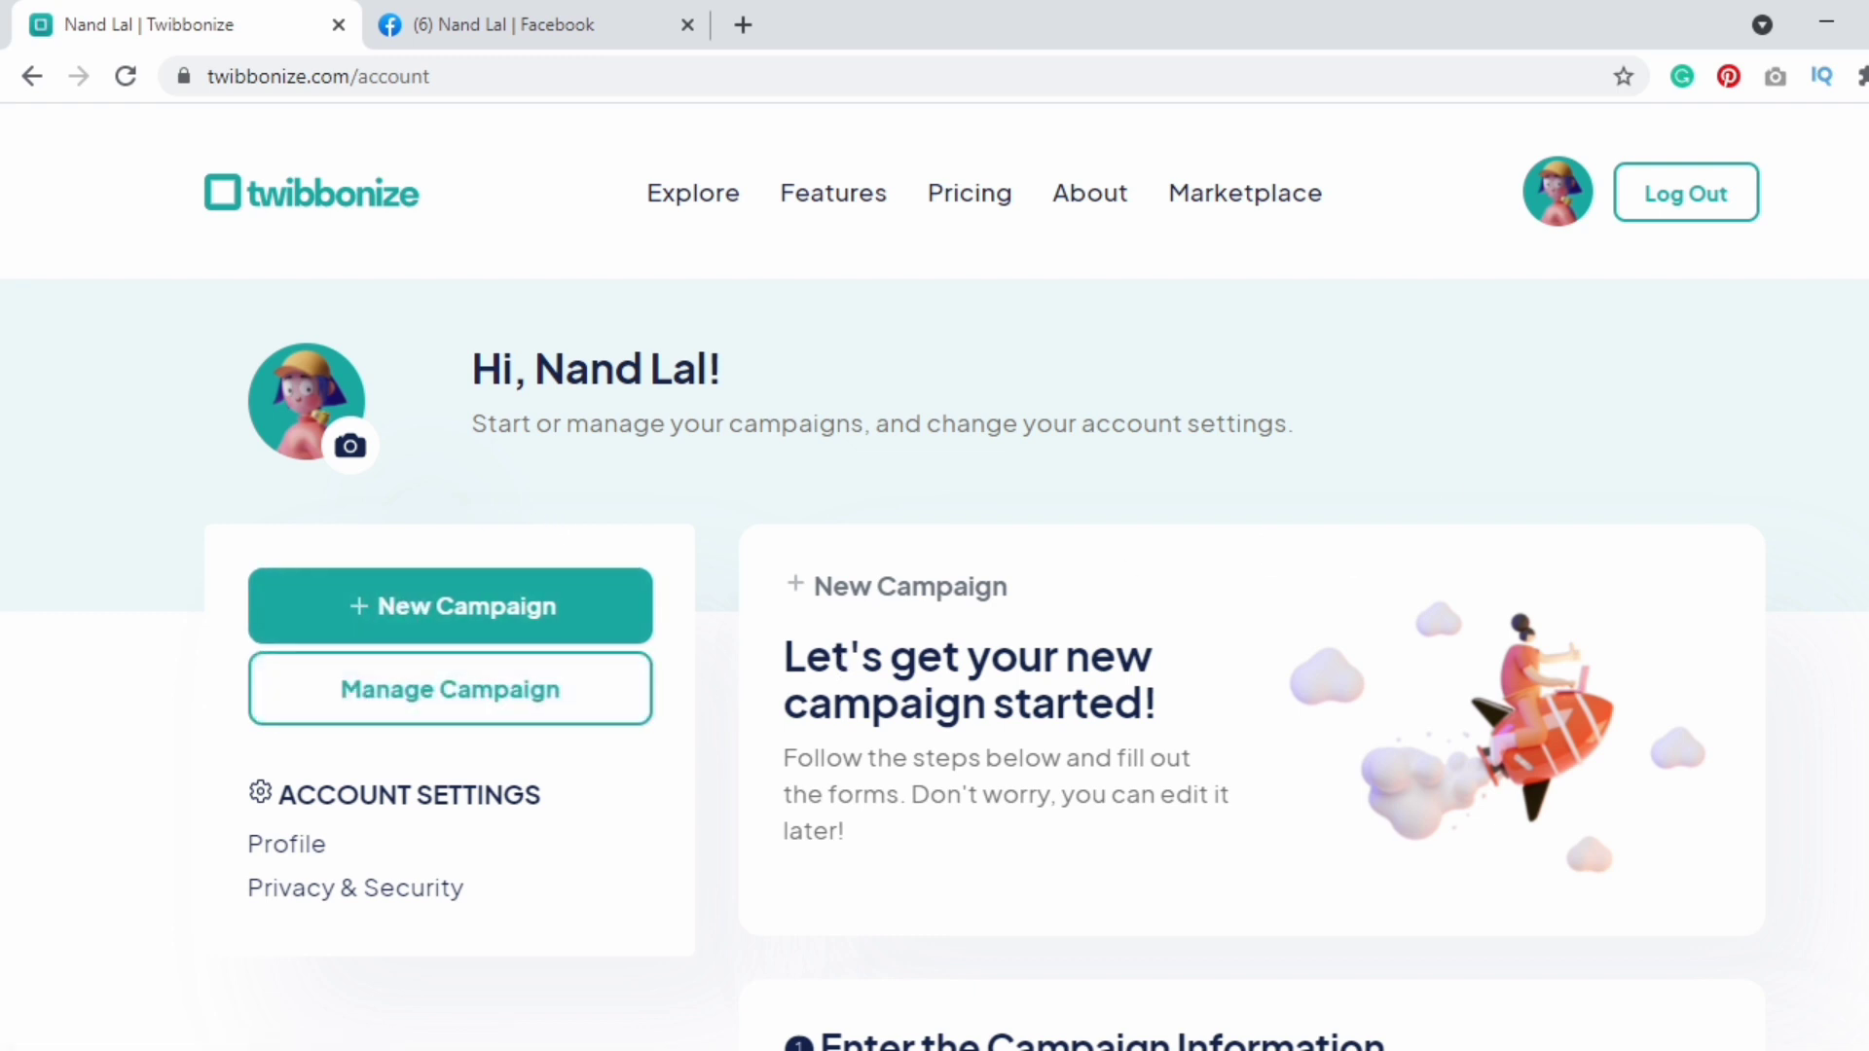
- Set the campaign link to twb.nz/technand in the campaign information section
{"action": "scroll", "coordinate": [934, 585], "scroll_direction": "down", "scroll_amount": 2}
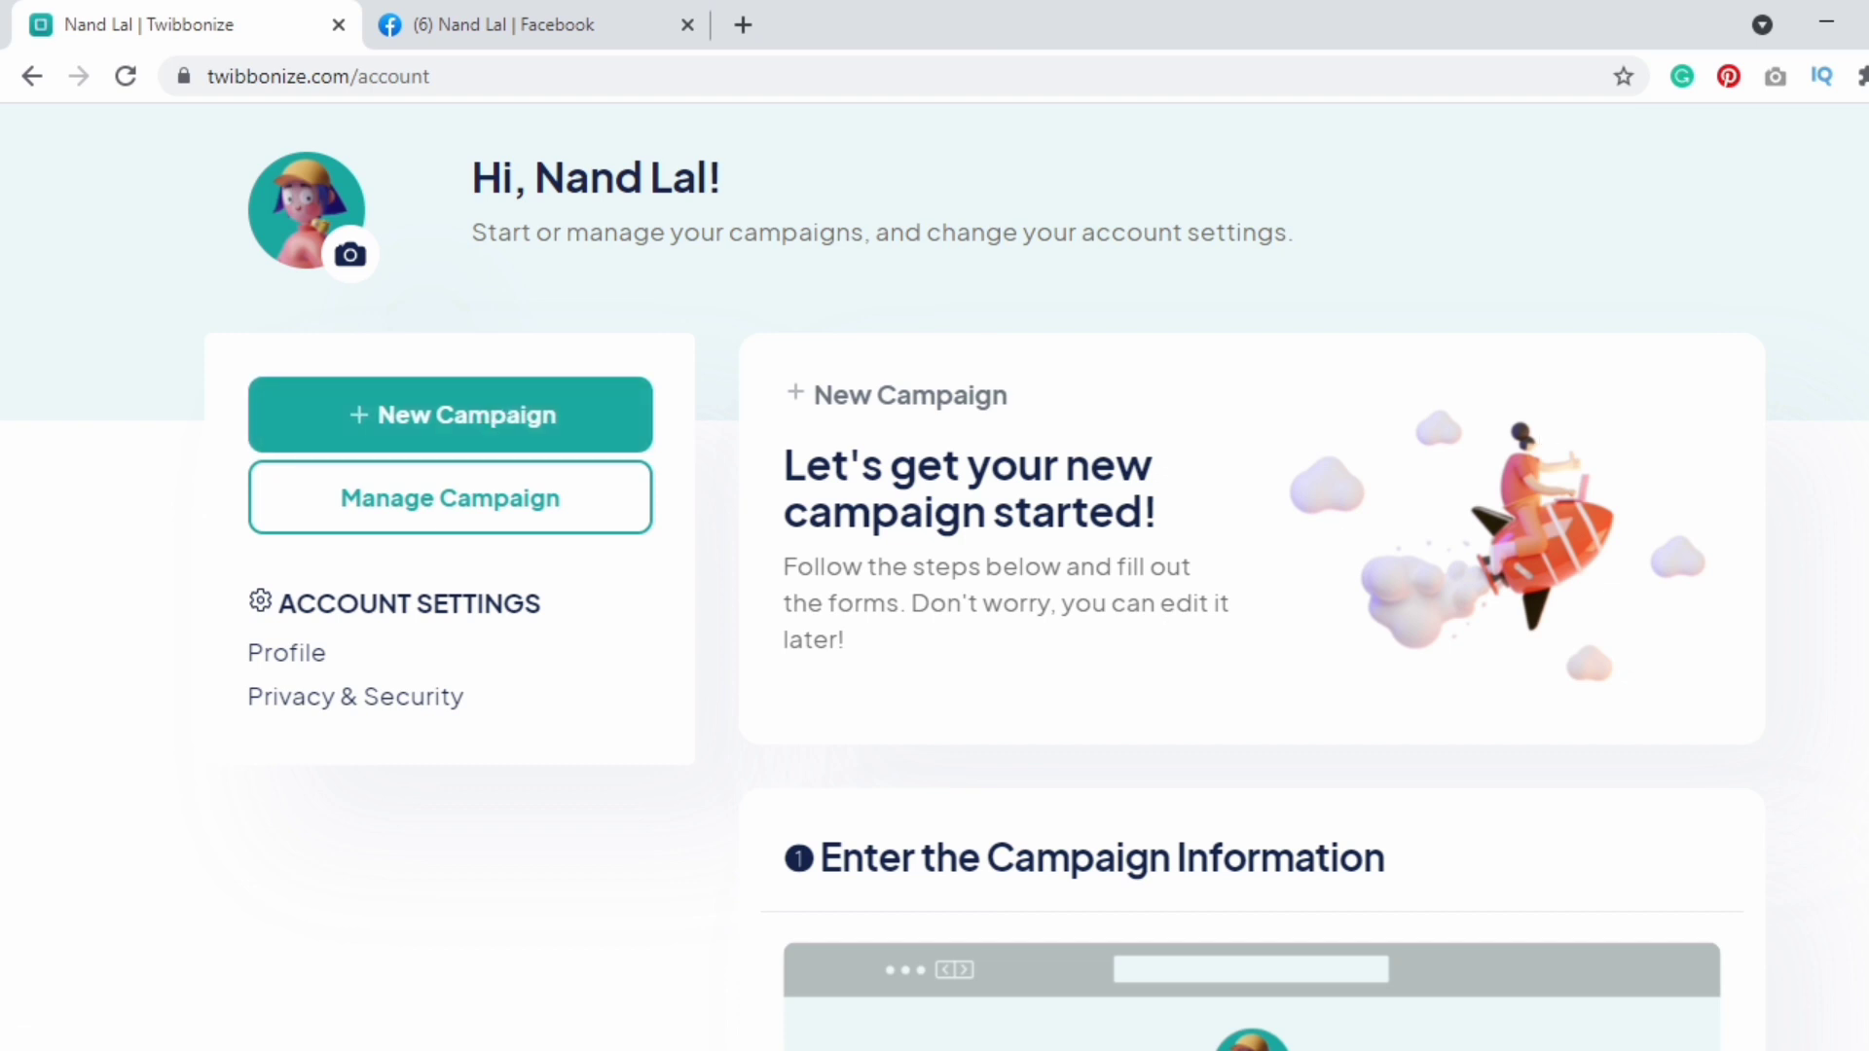
{"action": "scroll", "coordinate": [934, 574], "scroll_direction": "down", "scroll_amount": 4}
{"action": "scroll", "coordinate": [1252, 575], "scroll_direction": "down", "scroll_amount": 5}
{"action": "scroll", "coordinate": [1251, 575], "scroll_direction": "up", "scroll_amount": 8}
{"action": "scroll", "coordinate": [935, 265], "scroll_direction": "down", "scroll_amount": 5}
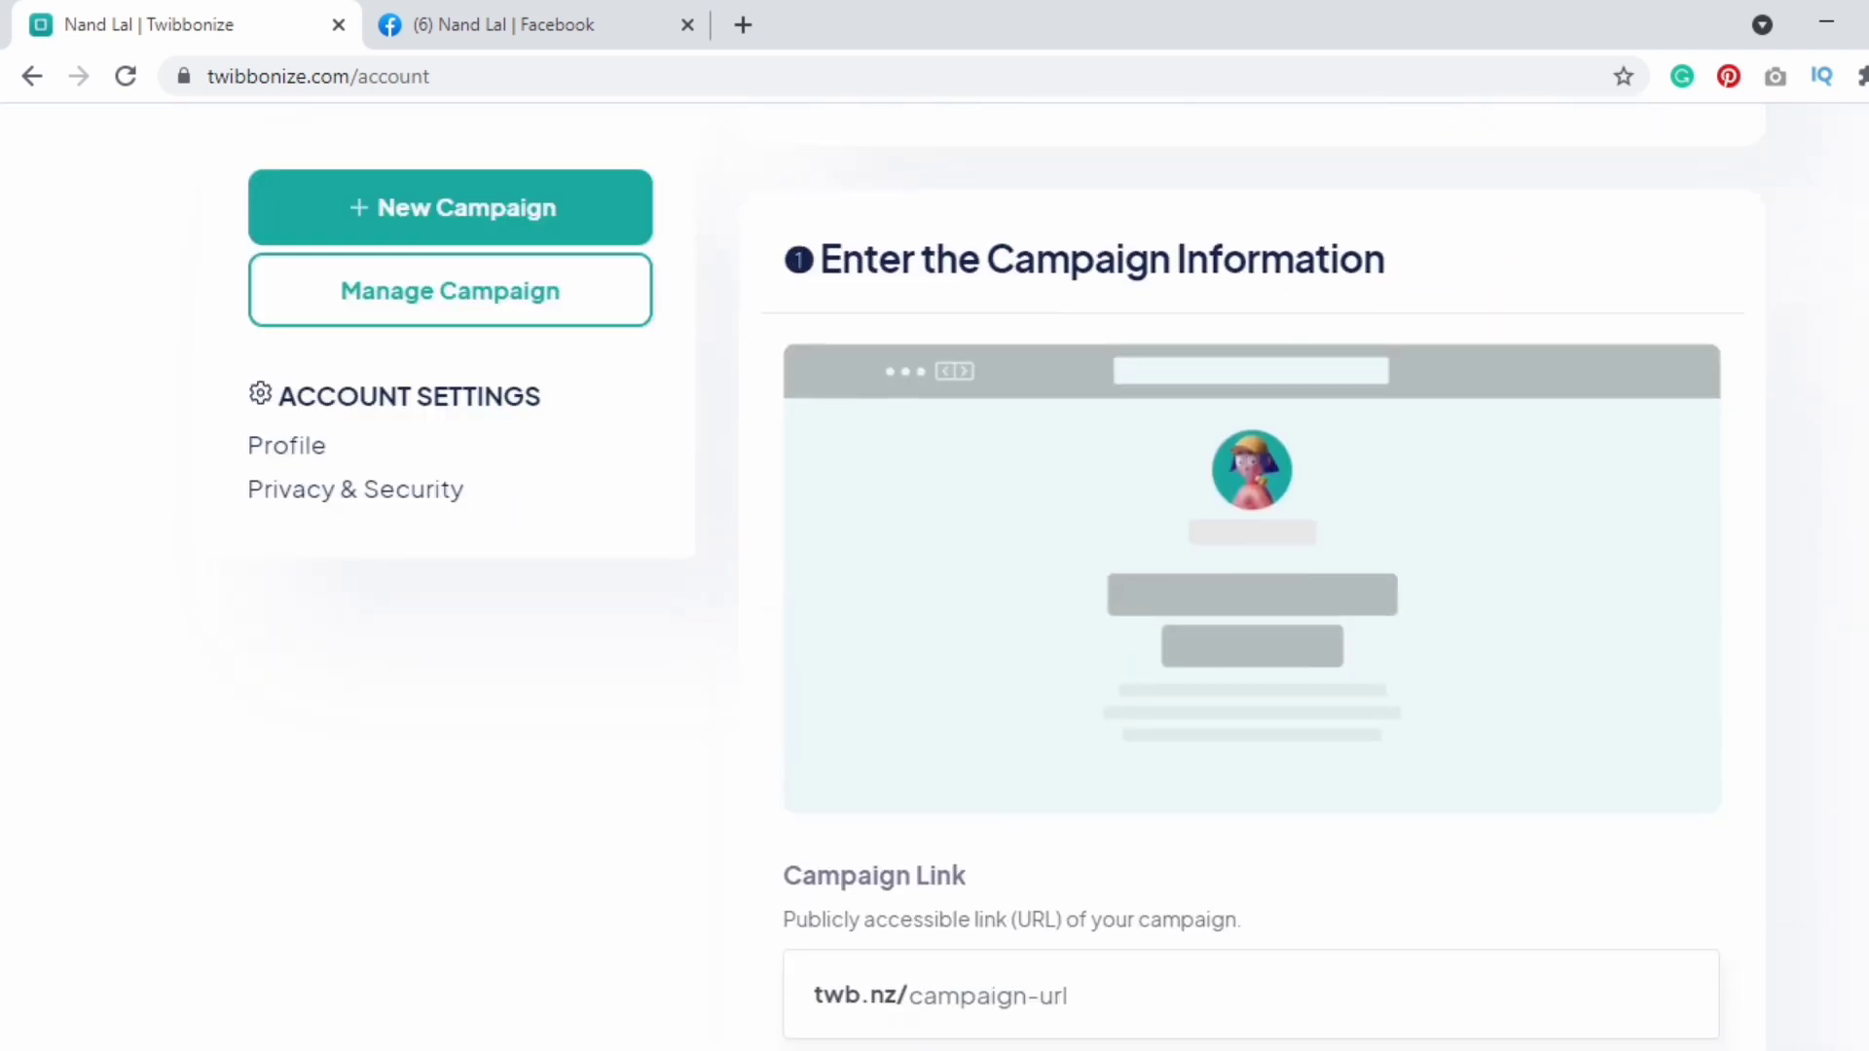
{"action": "scroll", "coordinate": [1252, 574], "scroll_direction": "down", "scroll_amount": 4}
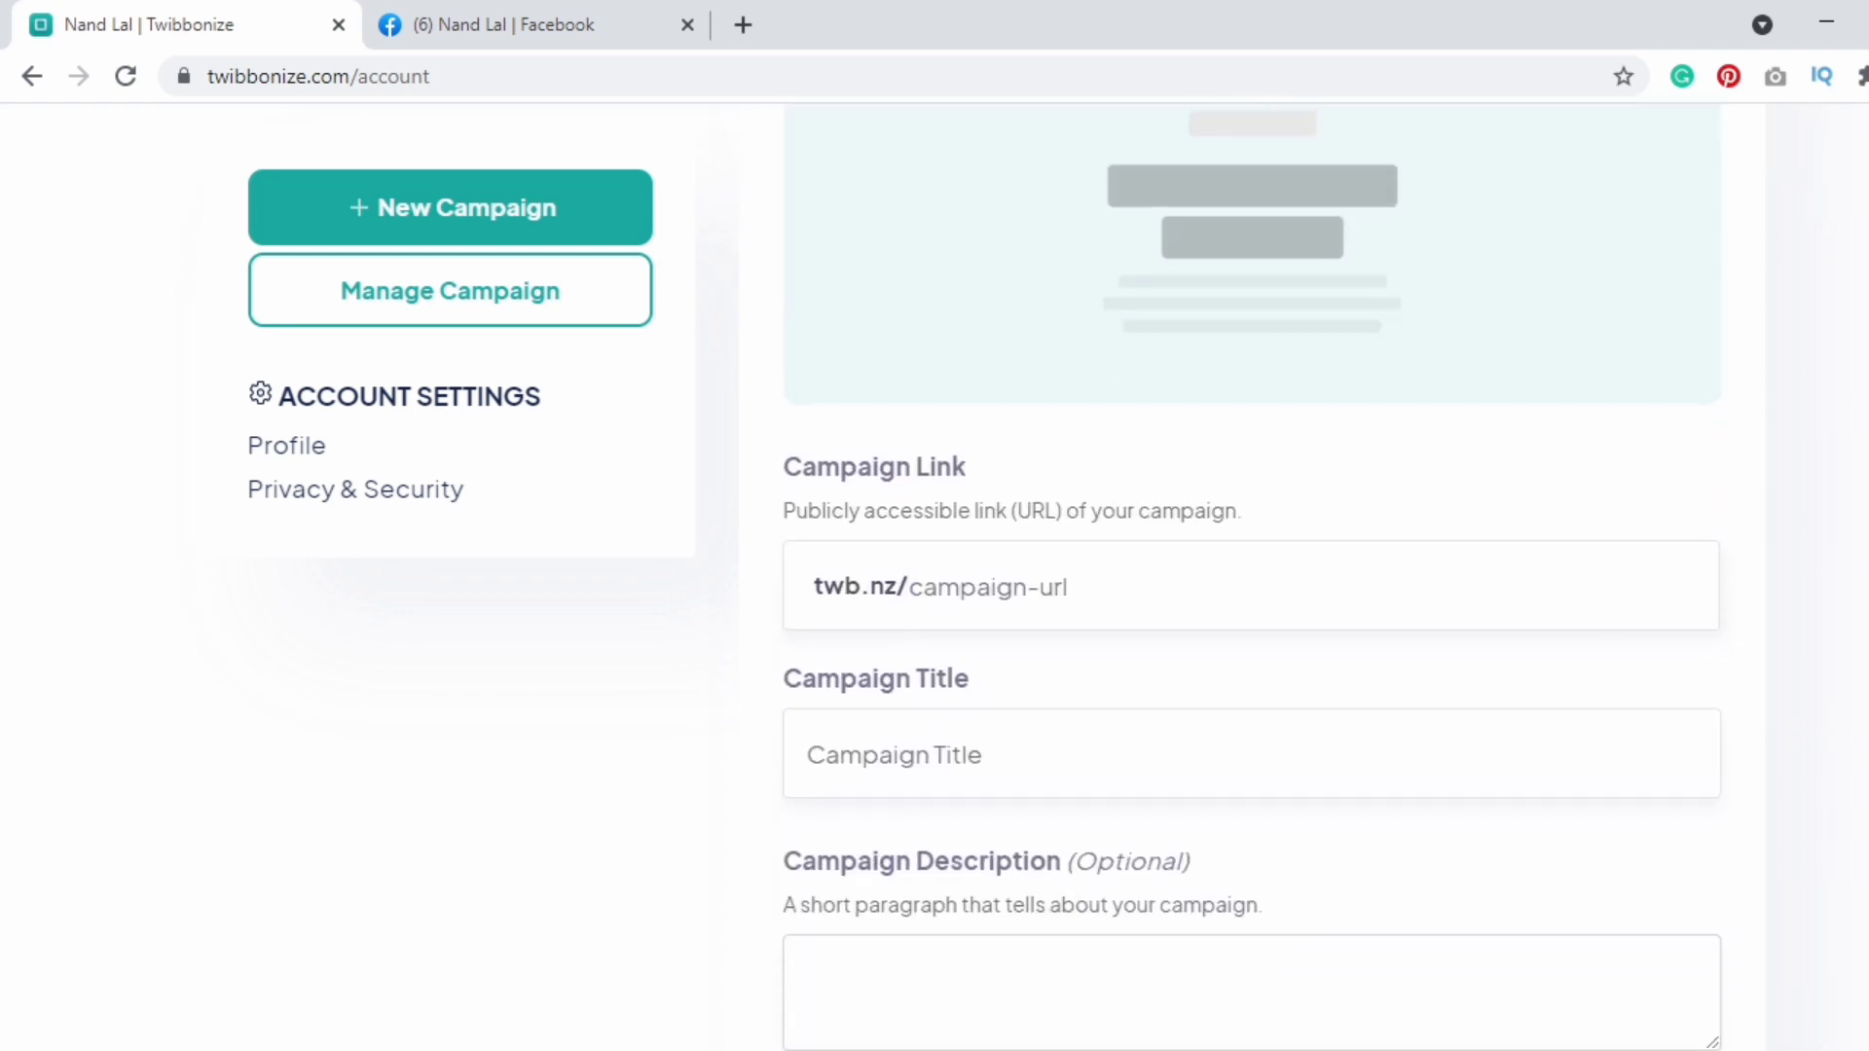
{"action": "left_click", "coordinate": [992, 565]}
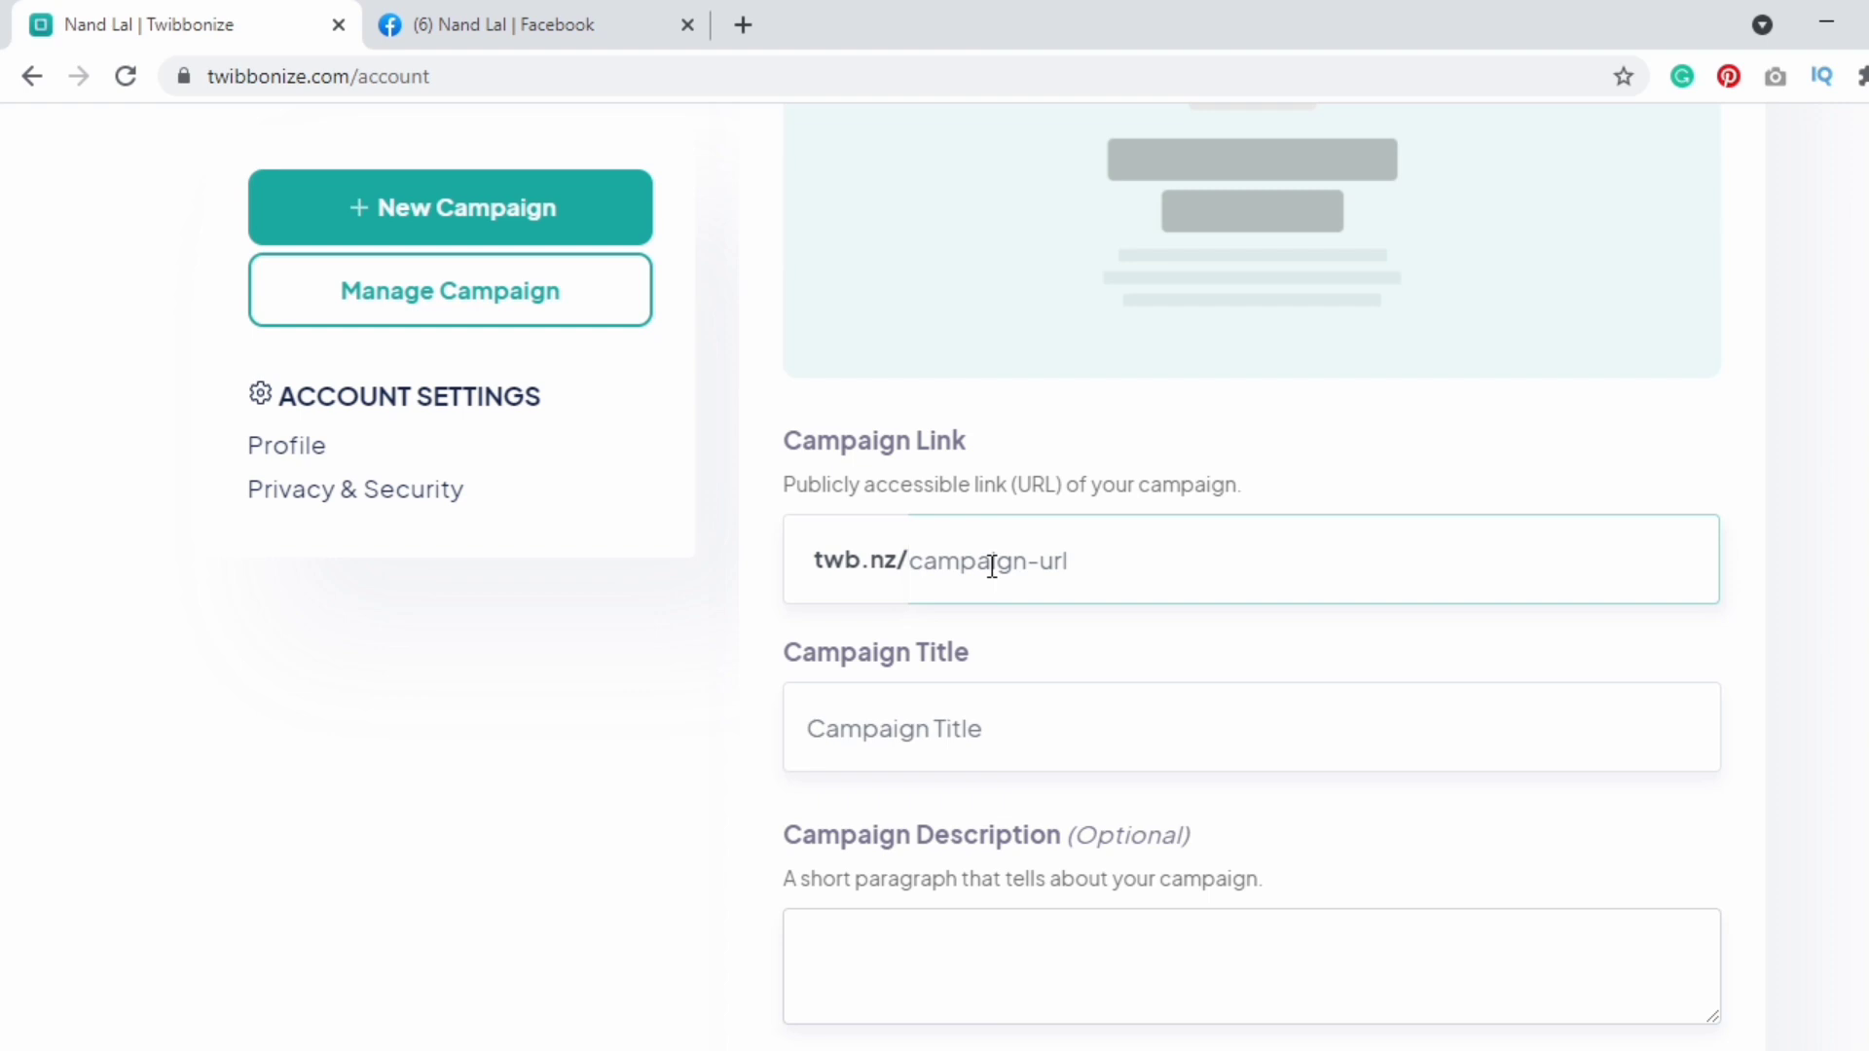
{"action": "type", "text": "technand"}
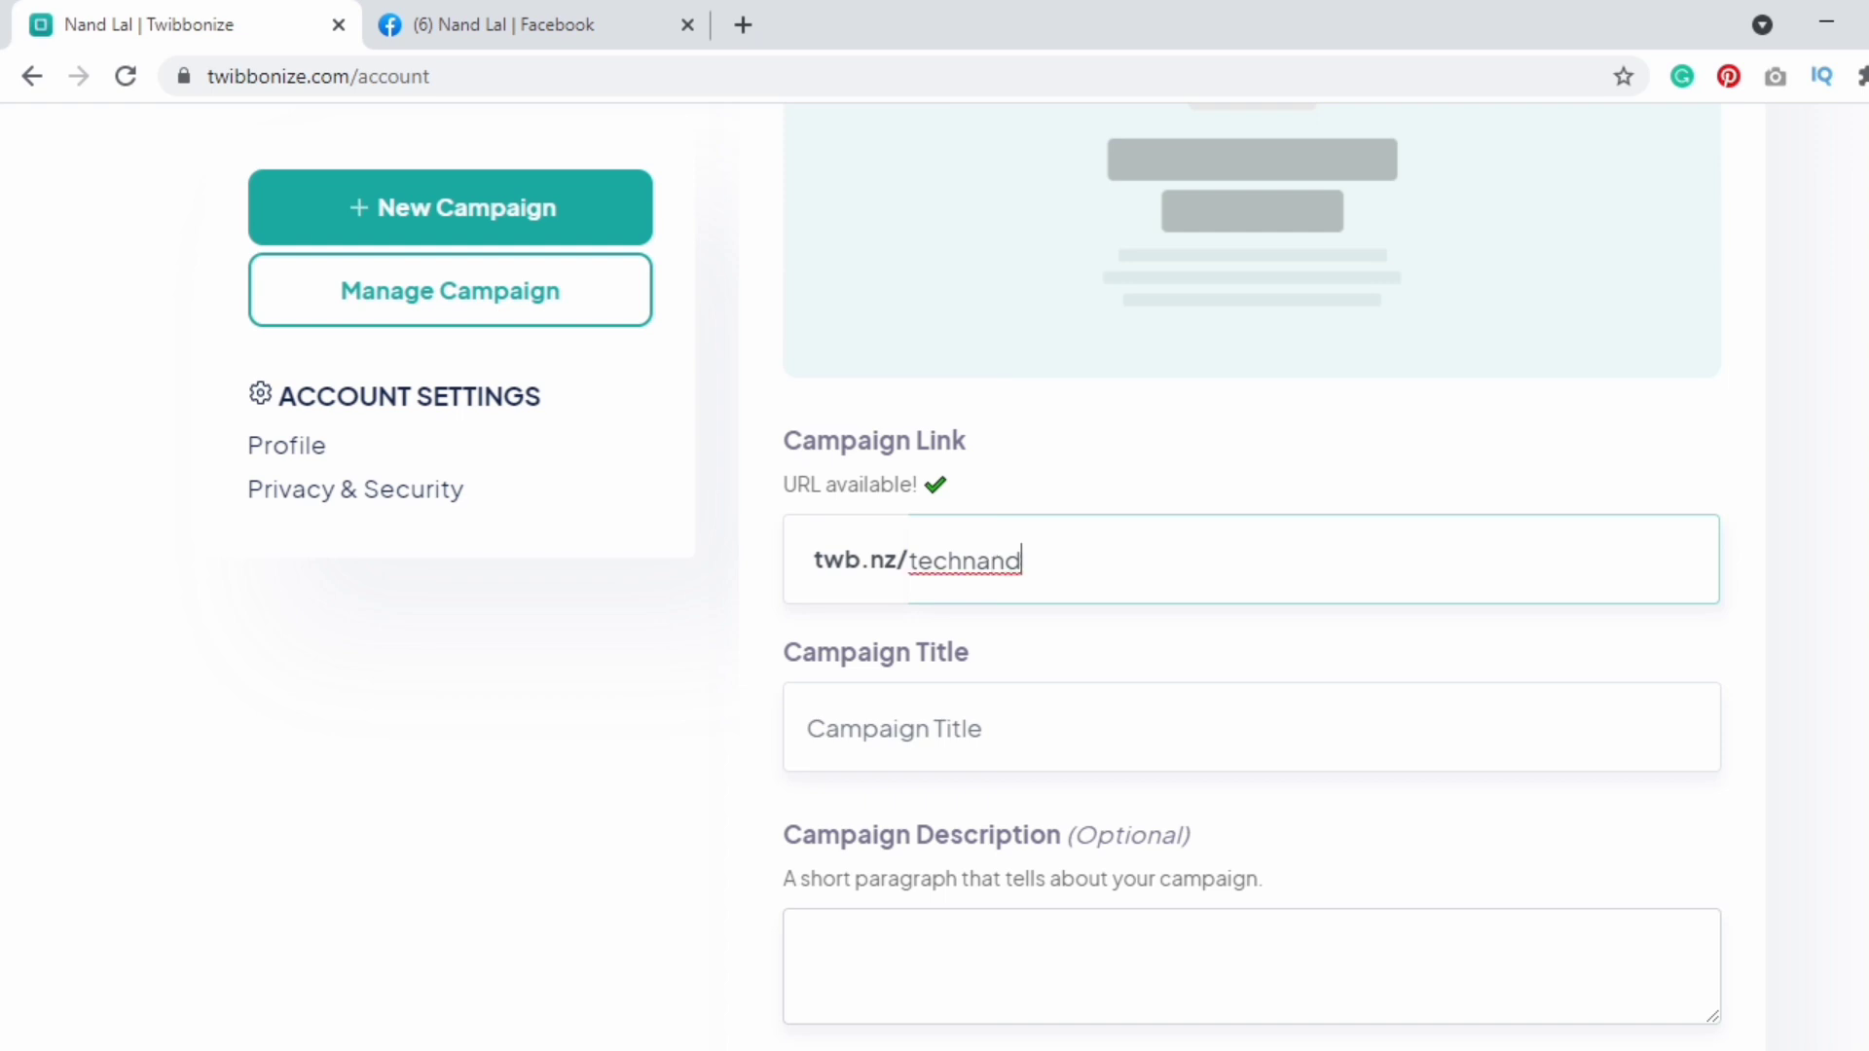
- Enter "technand" as the campaign title
{"action": "scroll", "coordinate": [1252, 564], "scroll_direction": "down", "scroll_amount": 1}
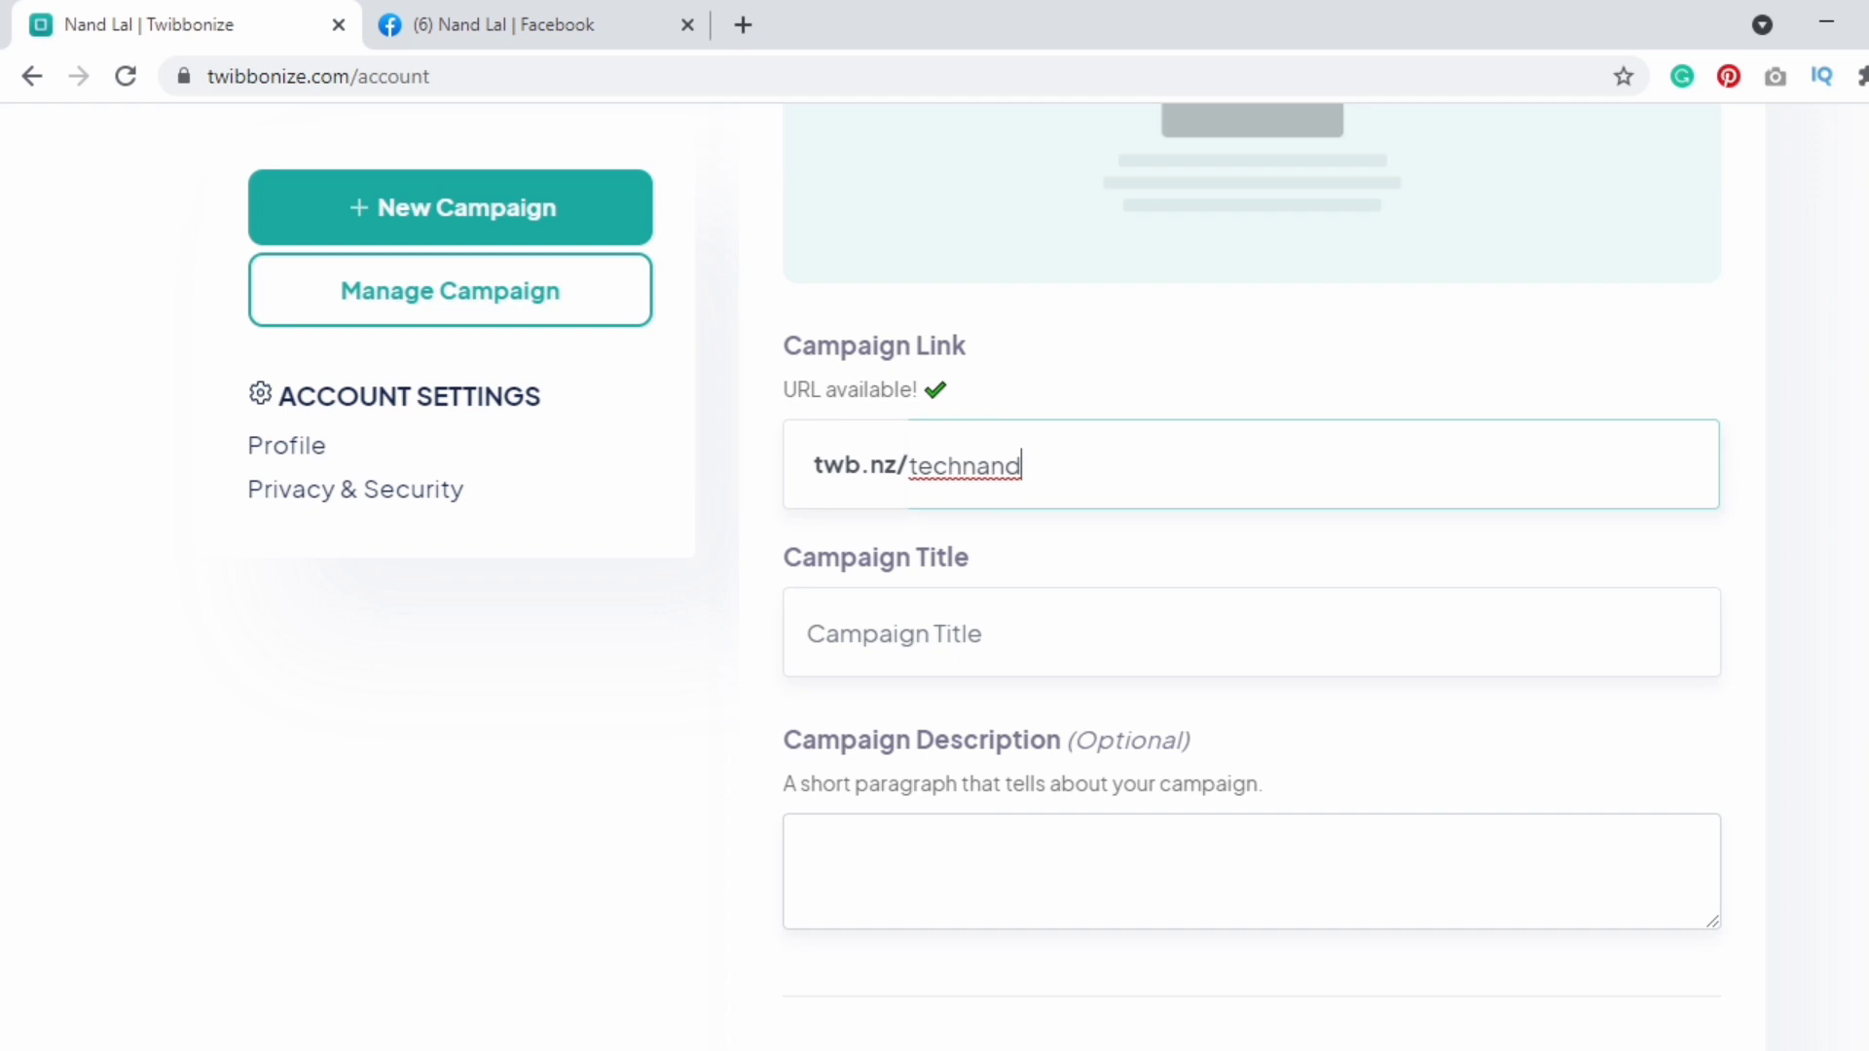
{"action": "left_click", "coordinate": [1042, 658]}
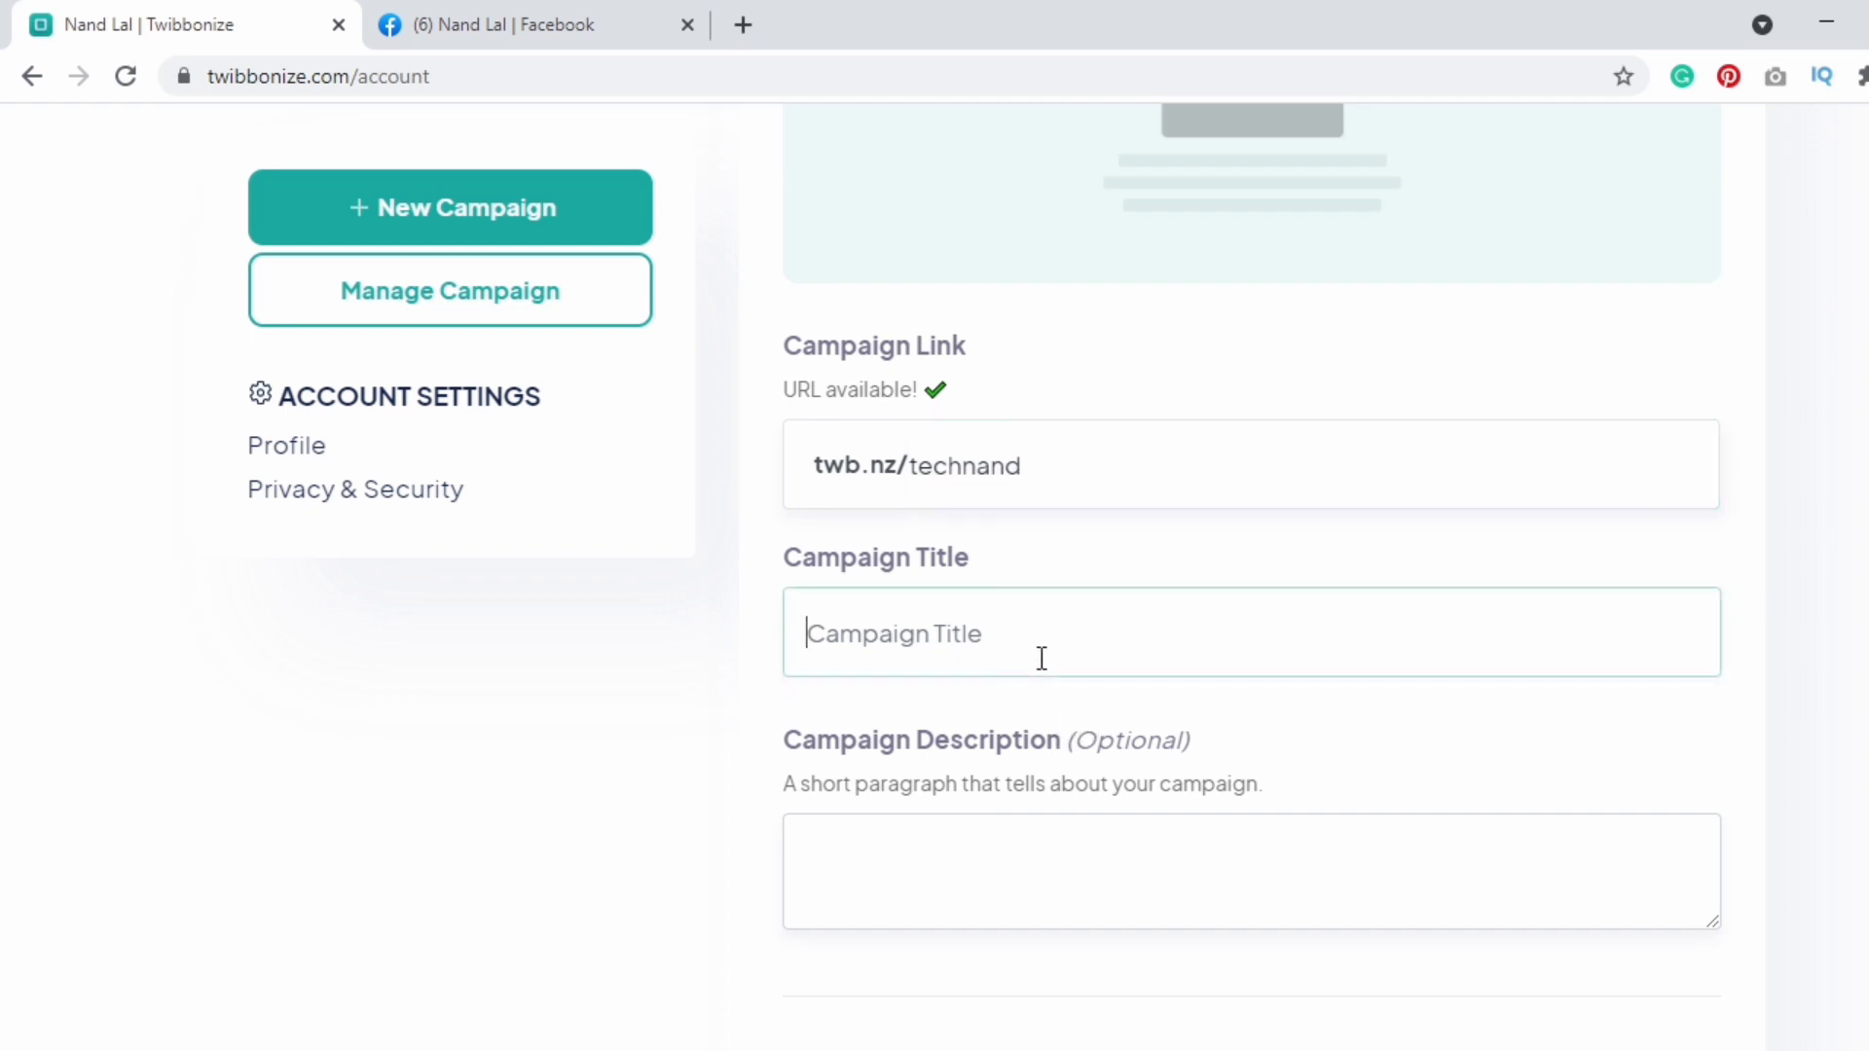
{"action": "type", "text": "tech"}
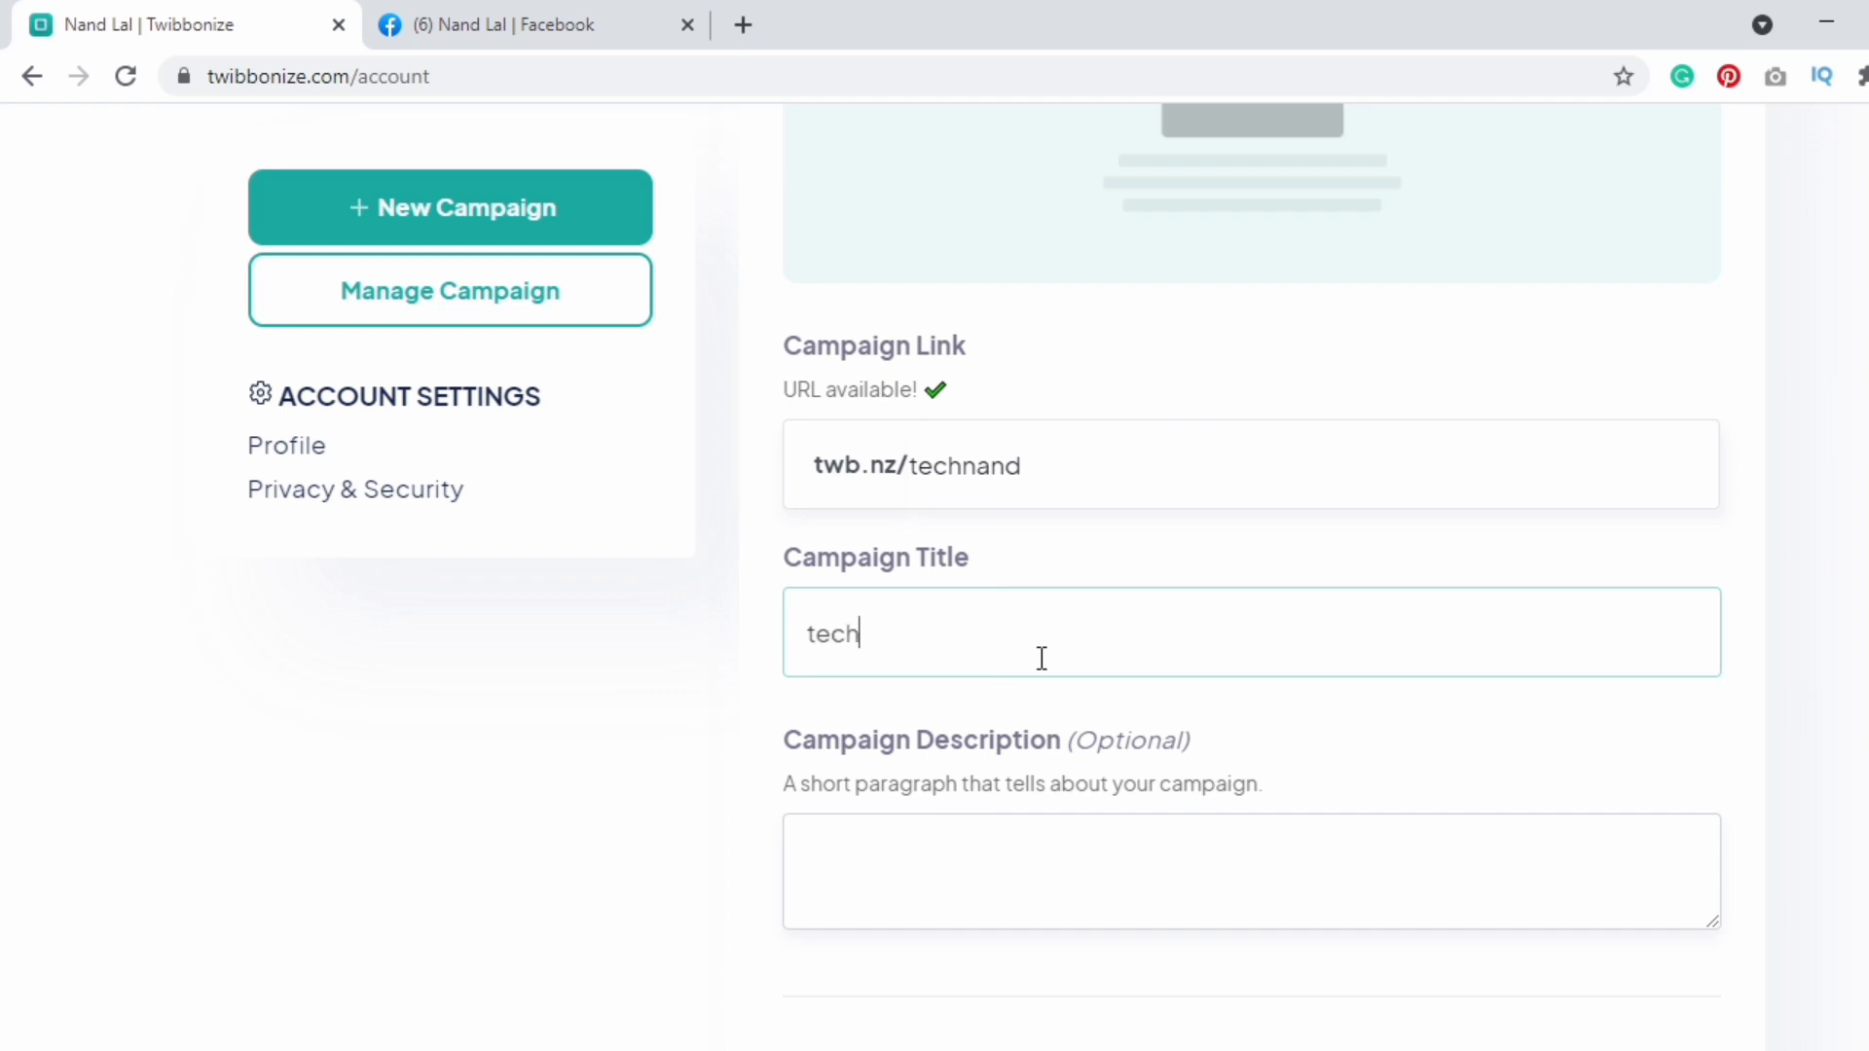
{"action": "type", "text": "nand"}
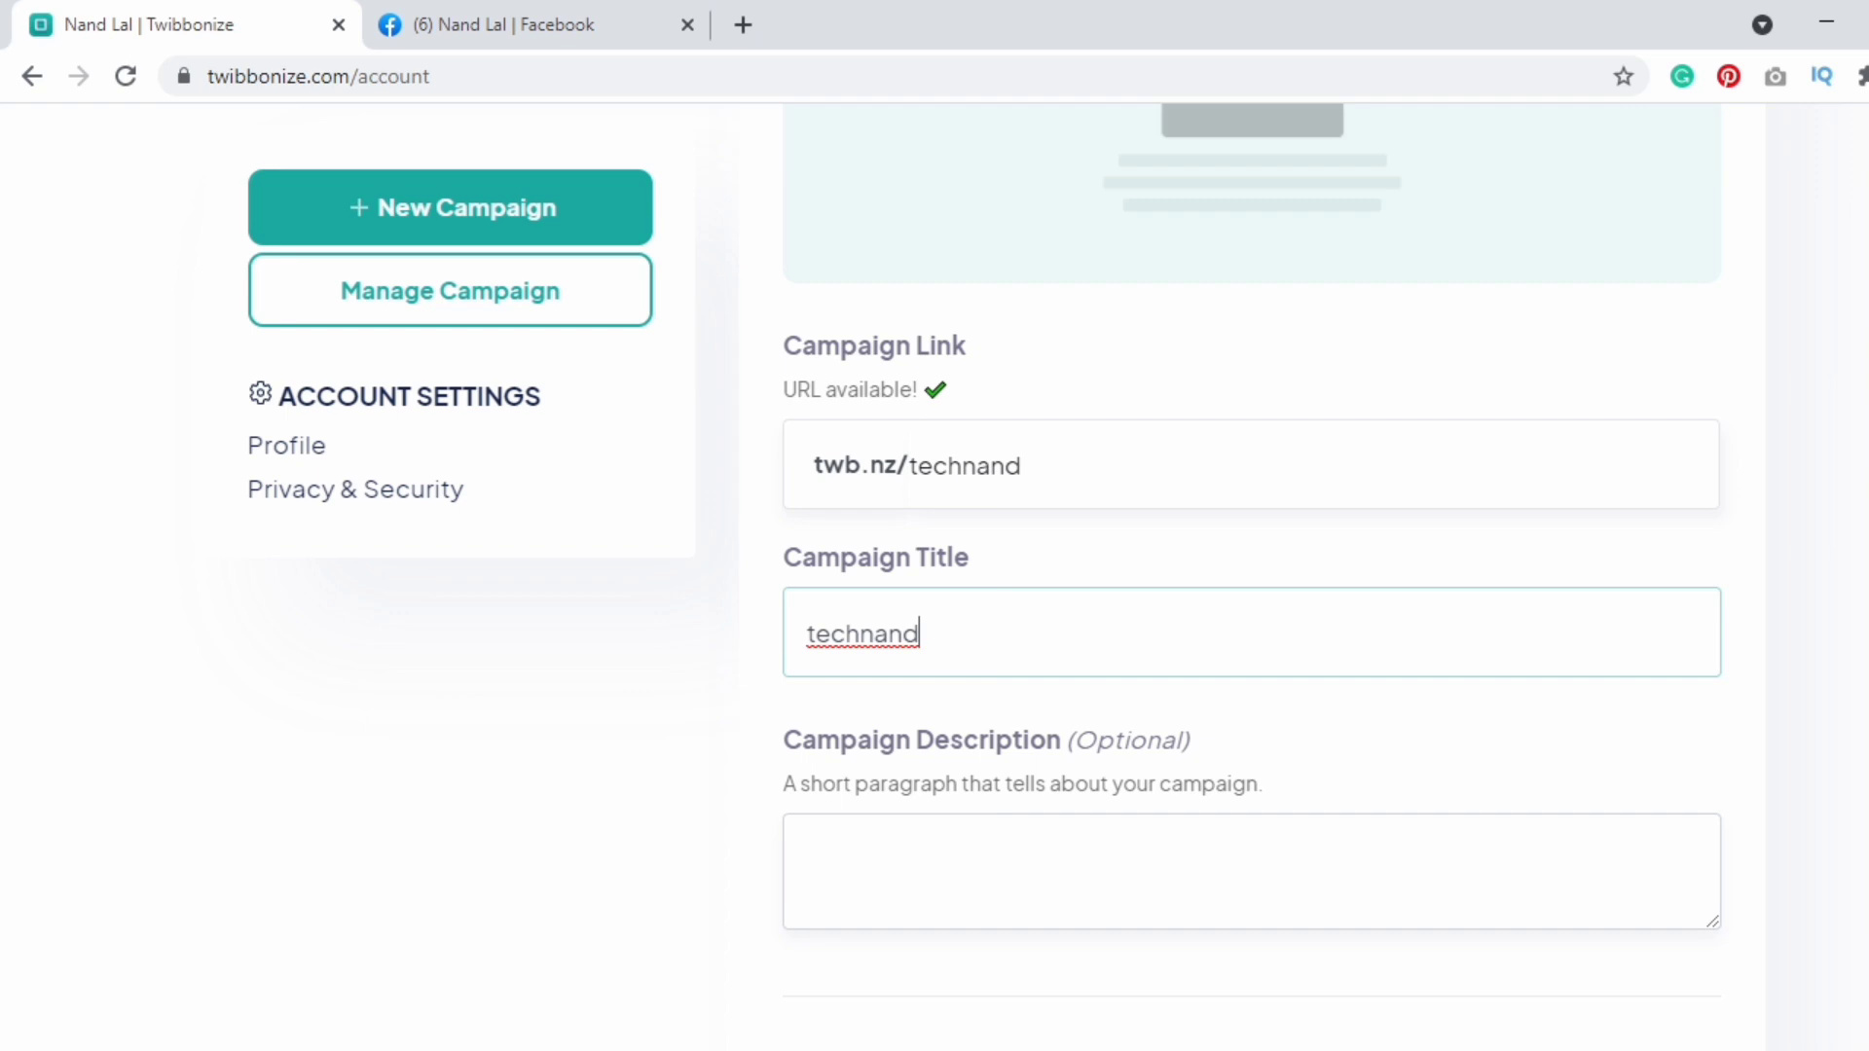
- Add the suggested tag "Technology" to the campaign tags
{"action": "scroll", "coordinate": [1206, 651], "scroll_direction": "down", "scroll_amount": 5}
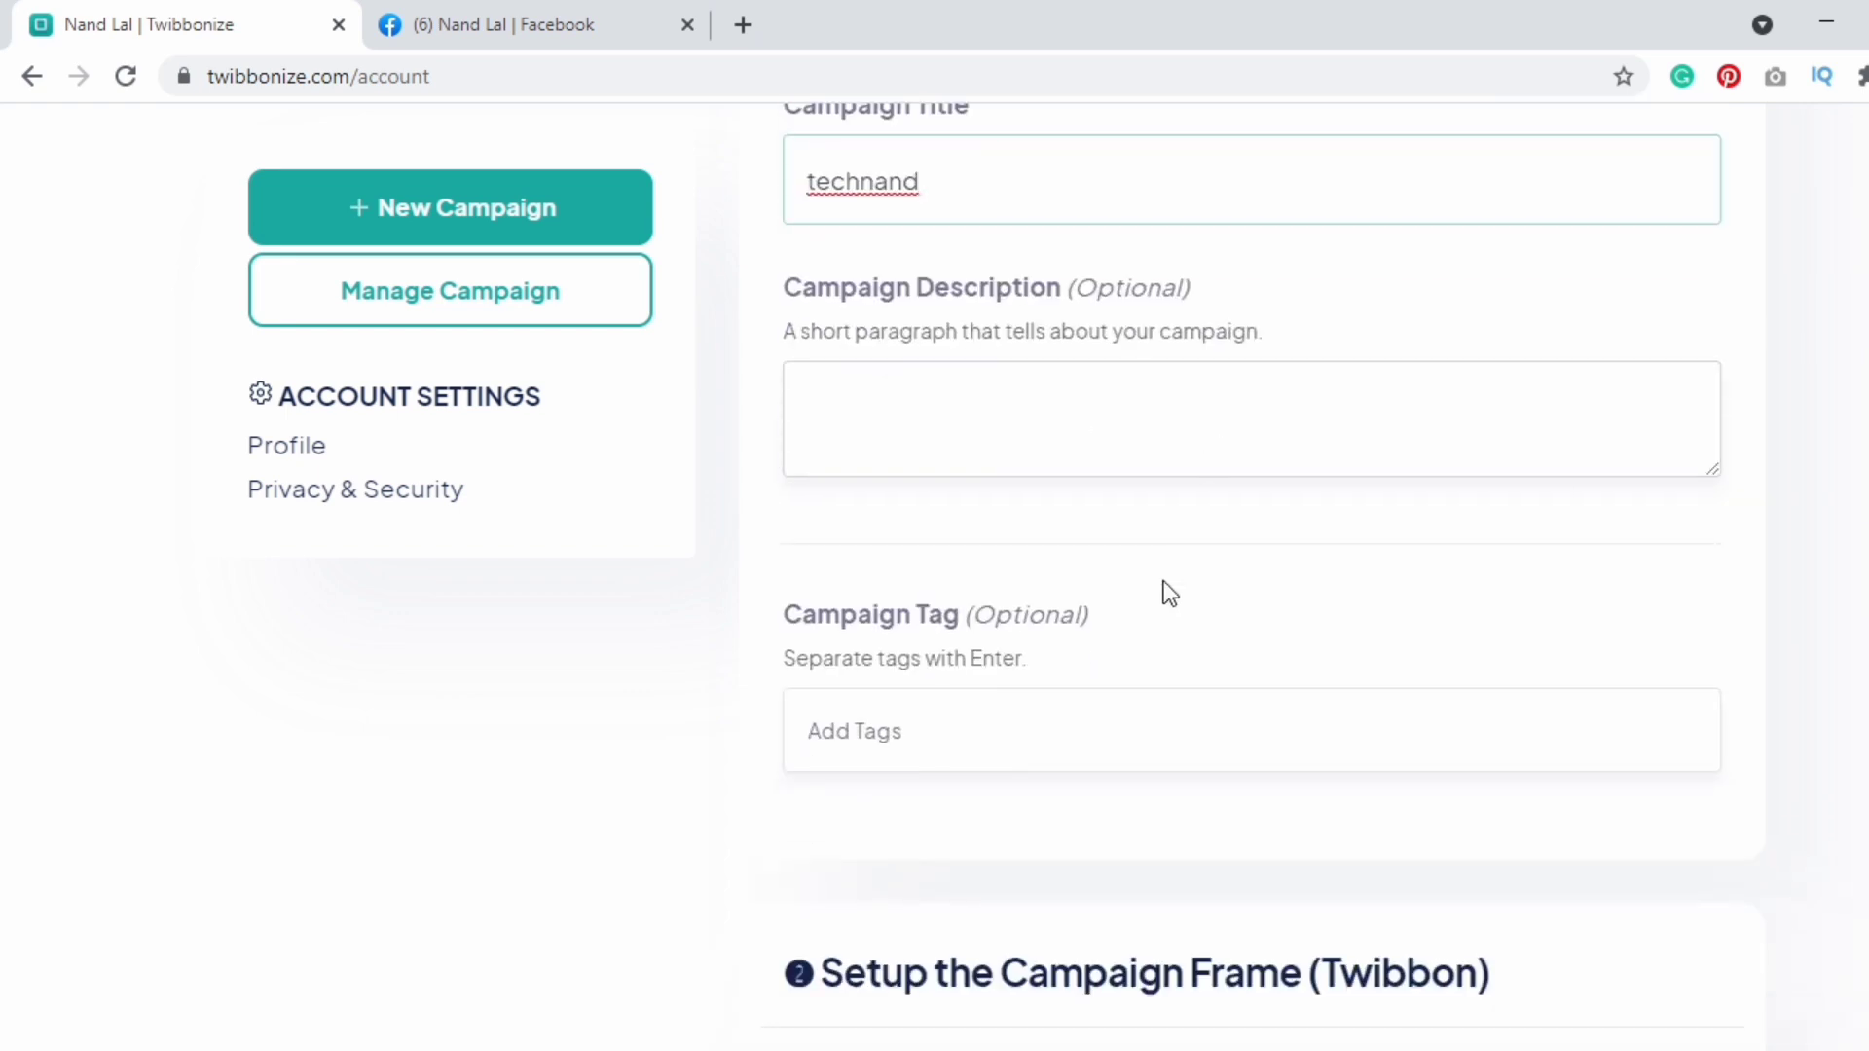
{"action": "left_click", "coordinate": [909, 730]}
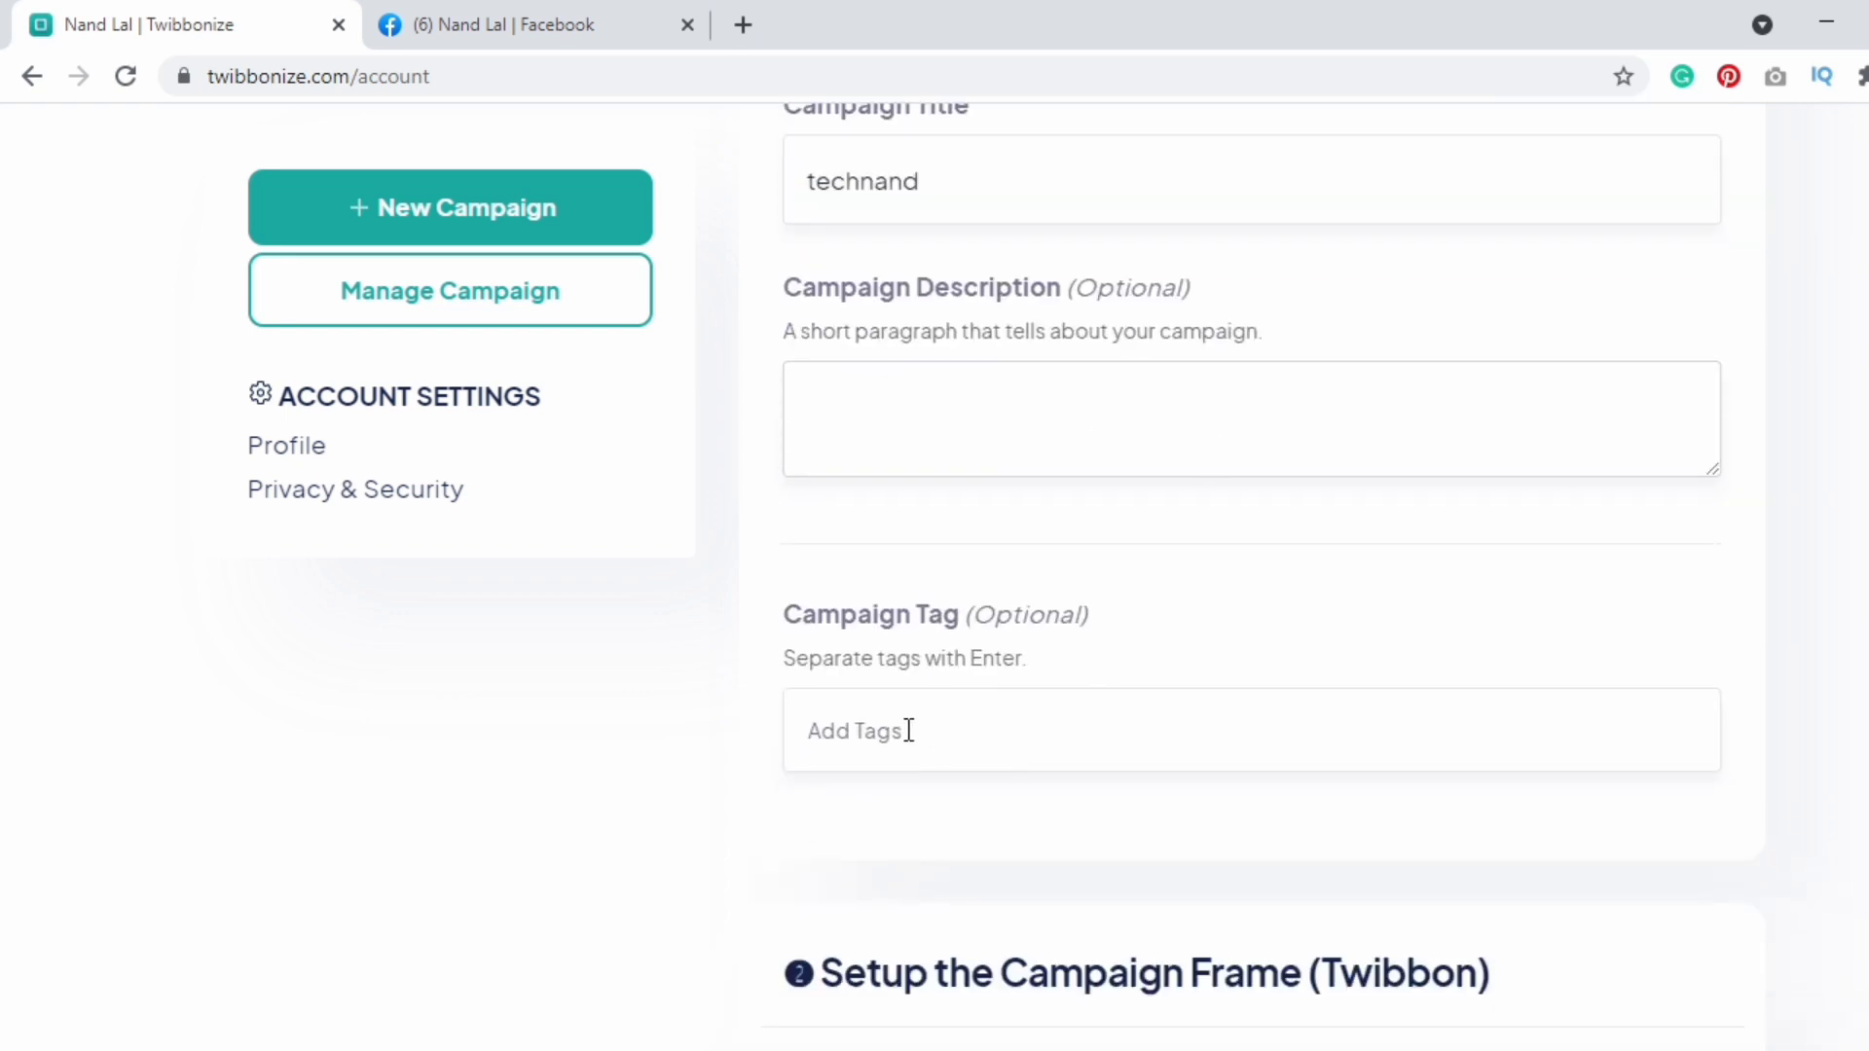
{"action": "type", "text": "tech and"}
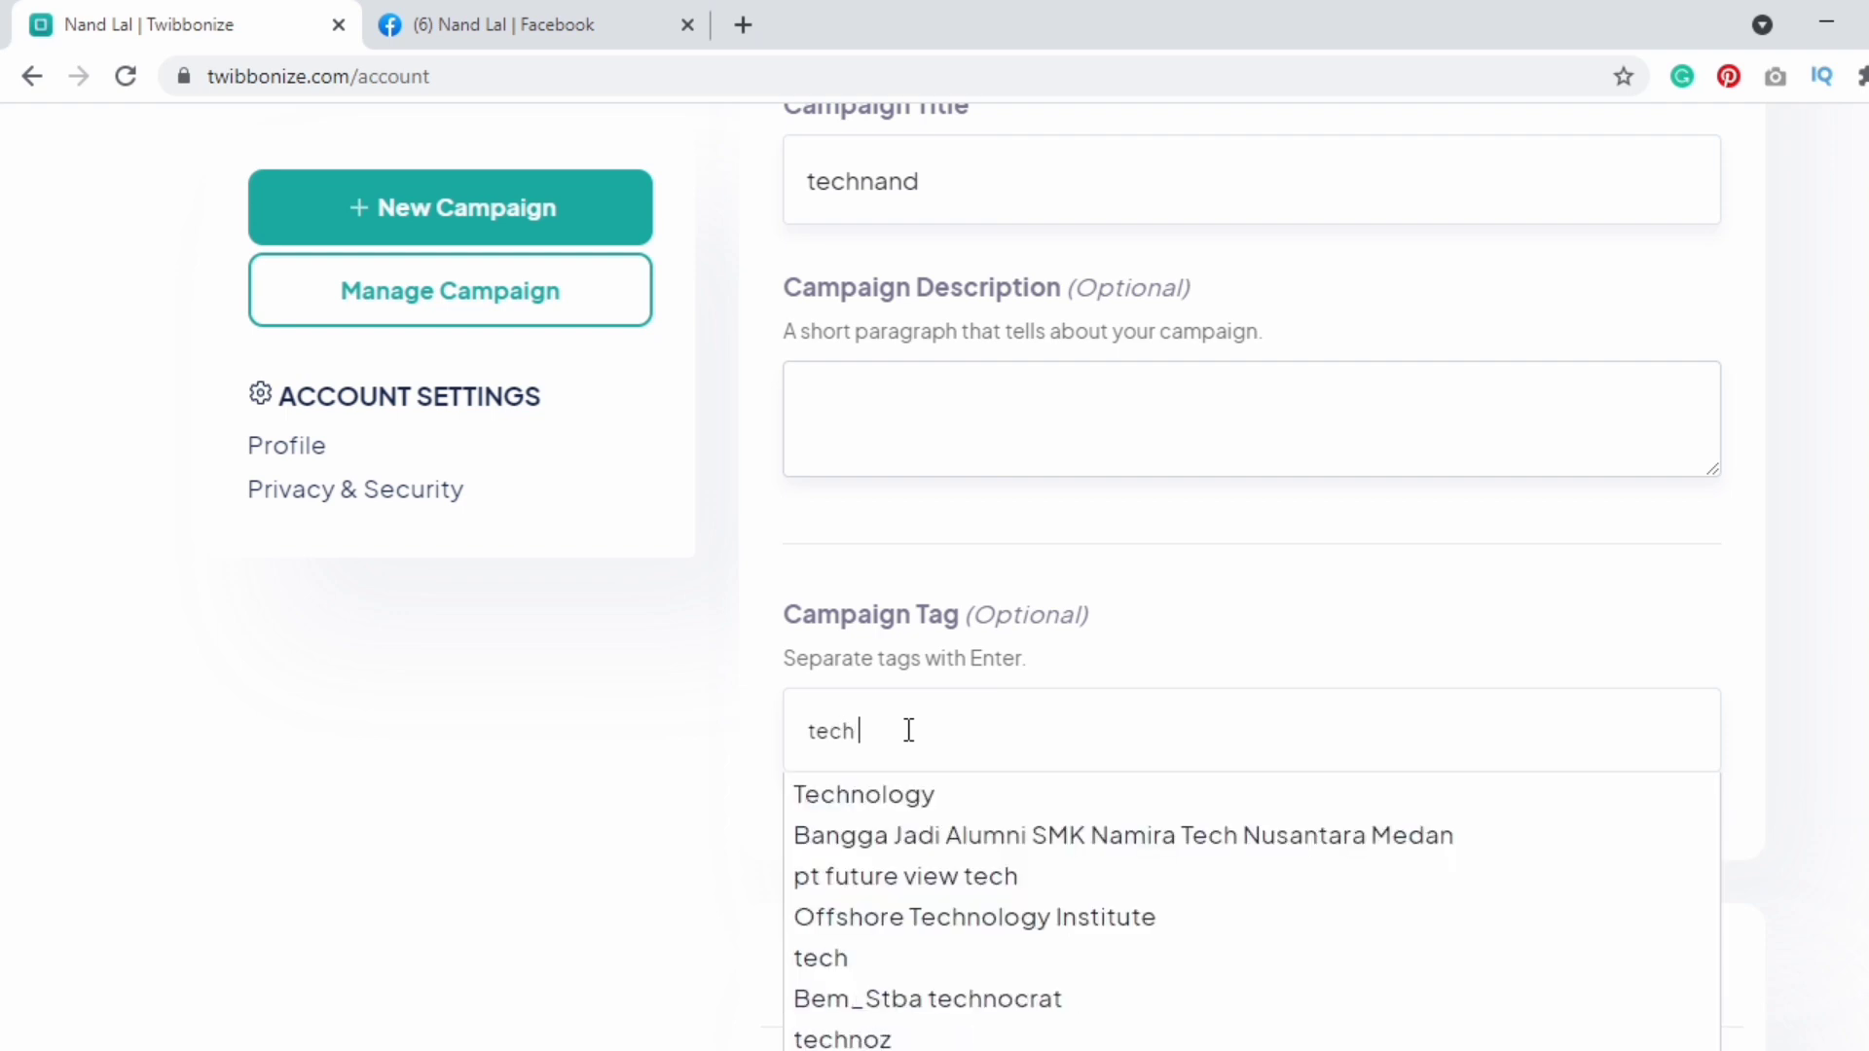
{"action": "key", "text": "BackSpace"}
{"action": "key", "text": "BackSpace"}
{"action": "key", "text": "BackSpace"}
{"action": "key", "text": "BackSpace"}
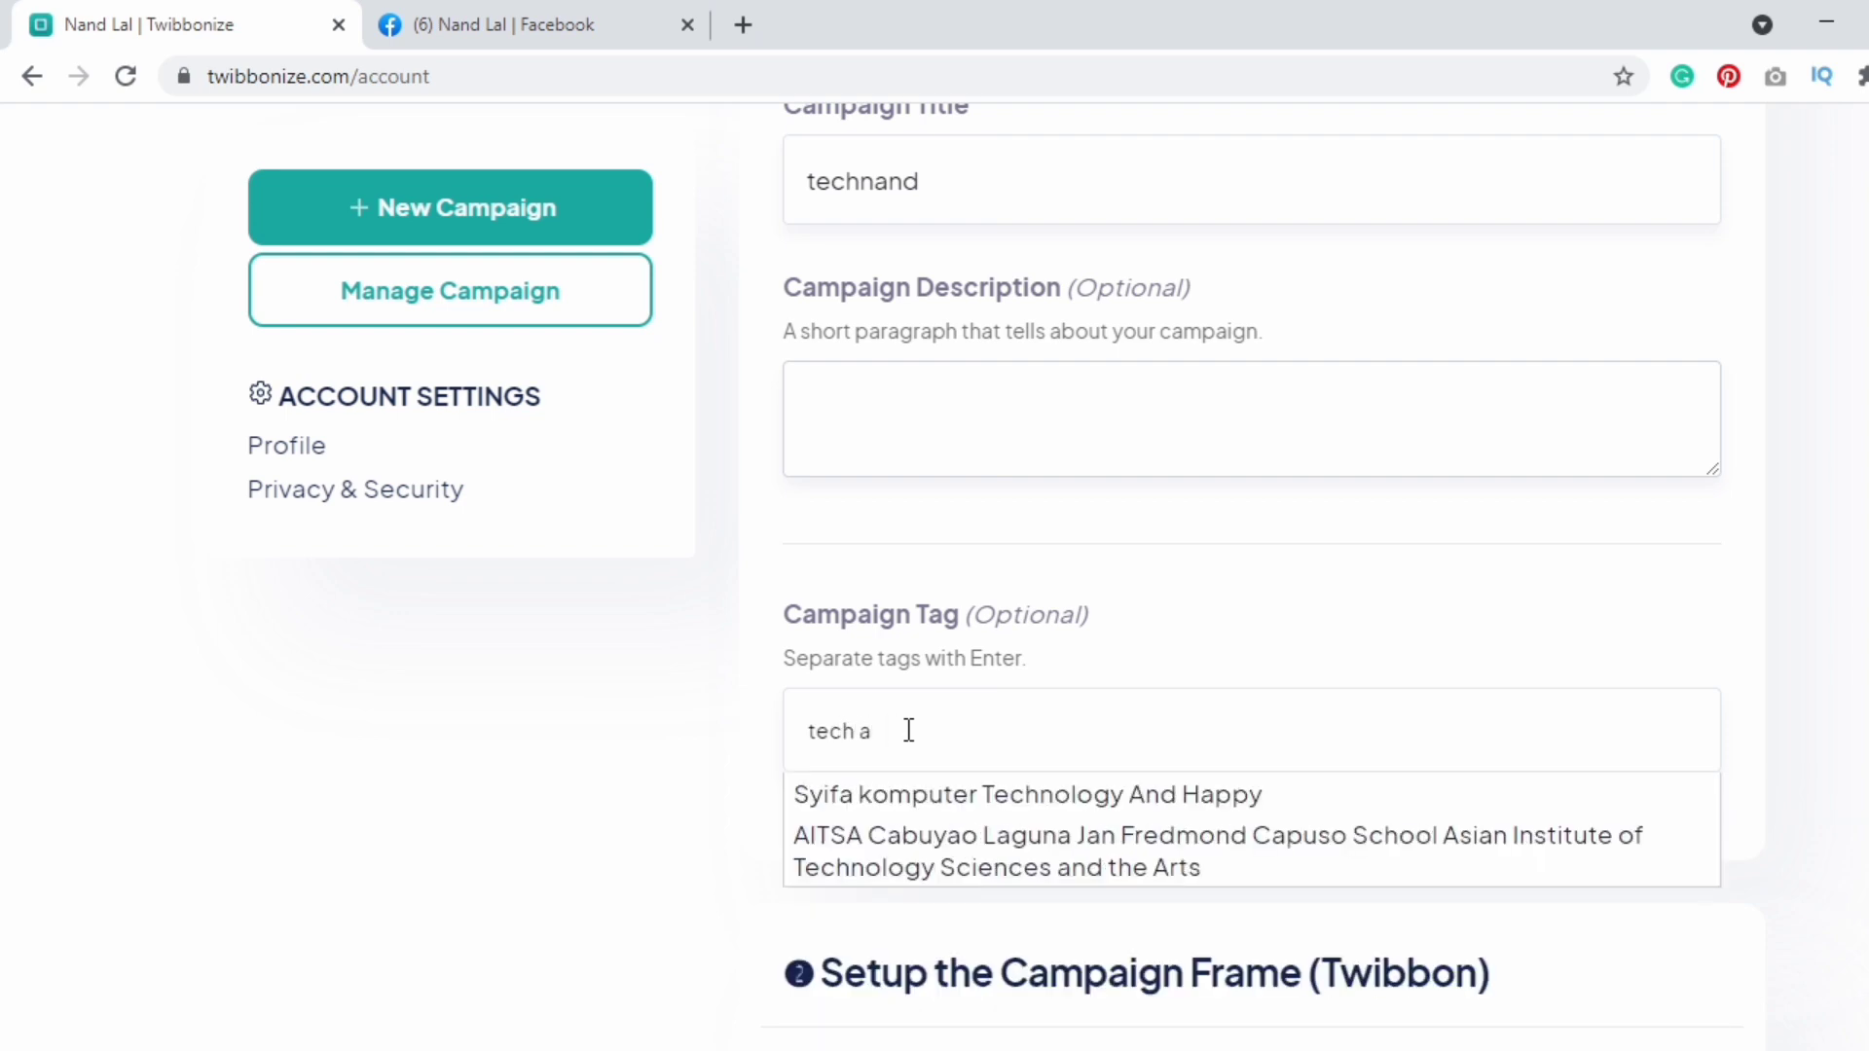
{"action": "key", "text": "Down"}
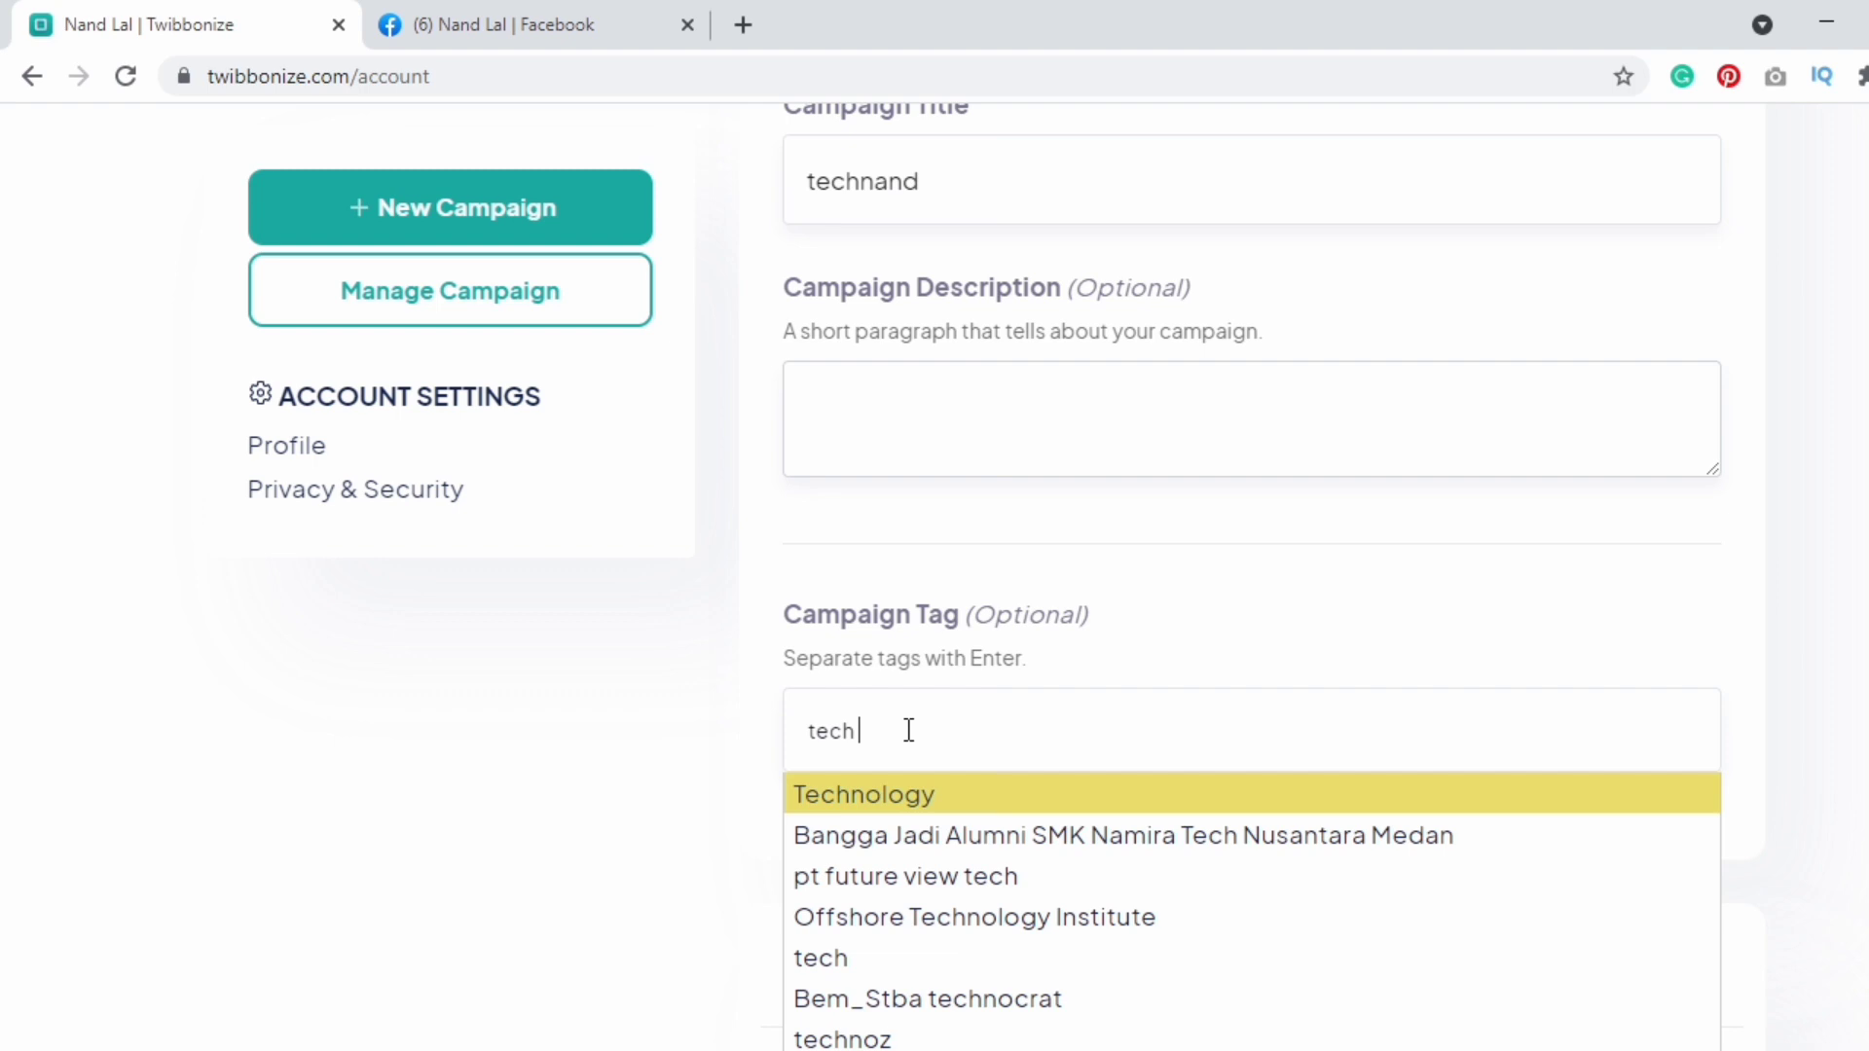
{"action": "key", "text": "Return"}
- Add "tech nand", "tech tips" and "youtuber" as further campaign tags
{"action": "type", "text": "tech"}
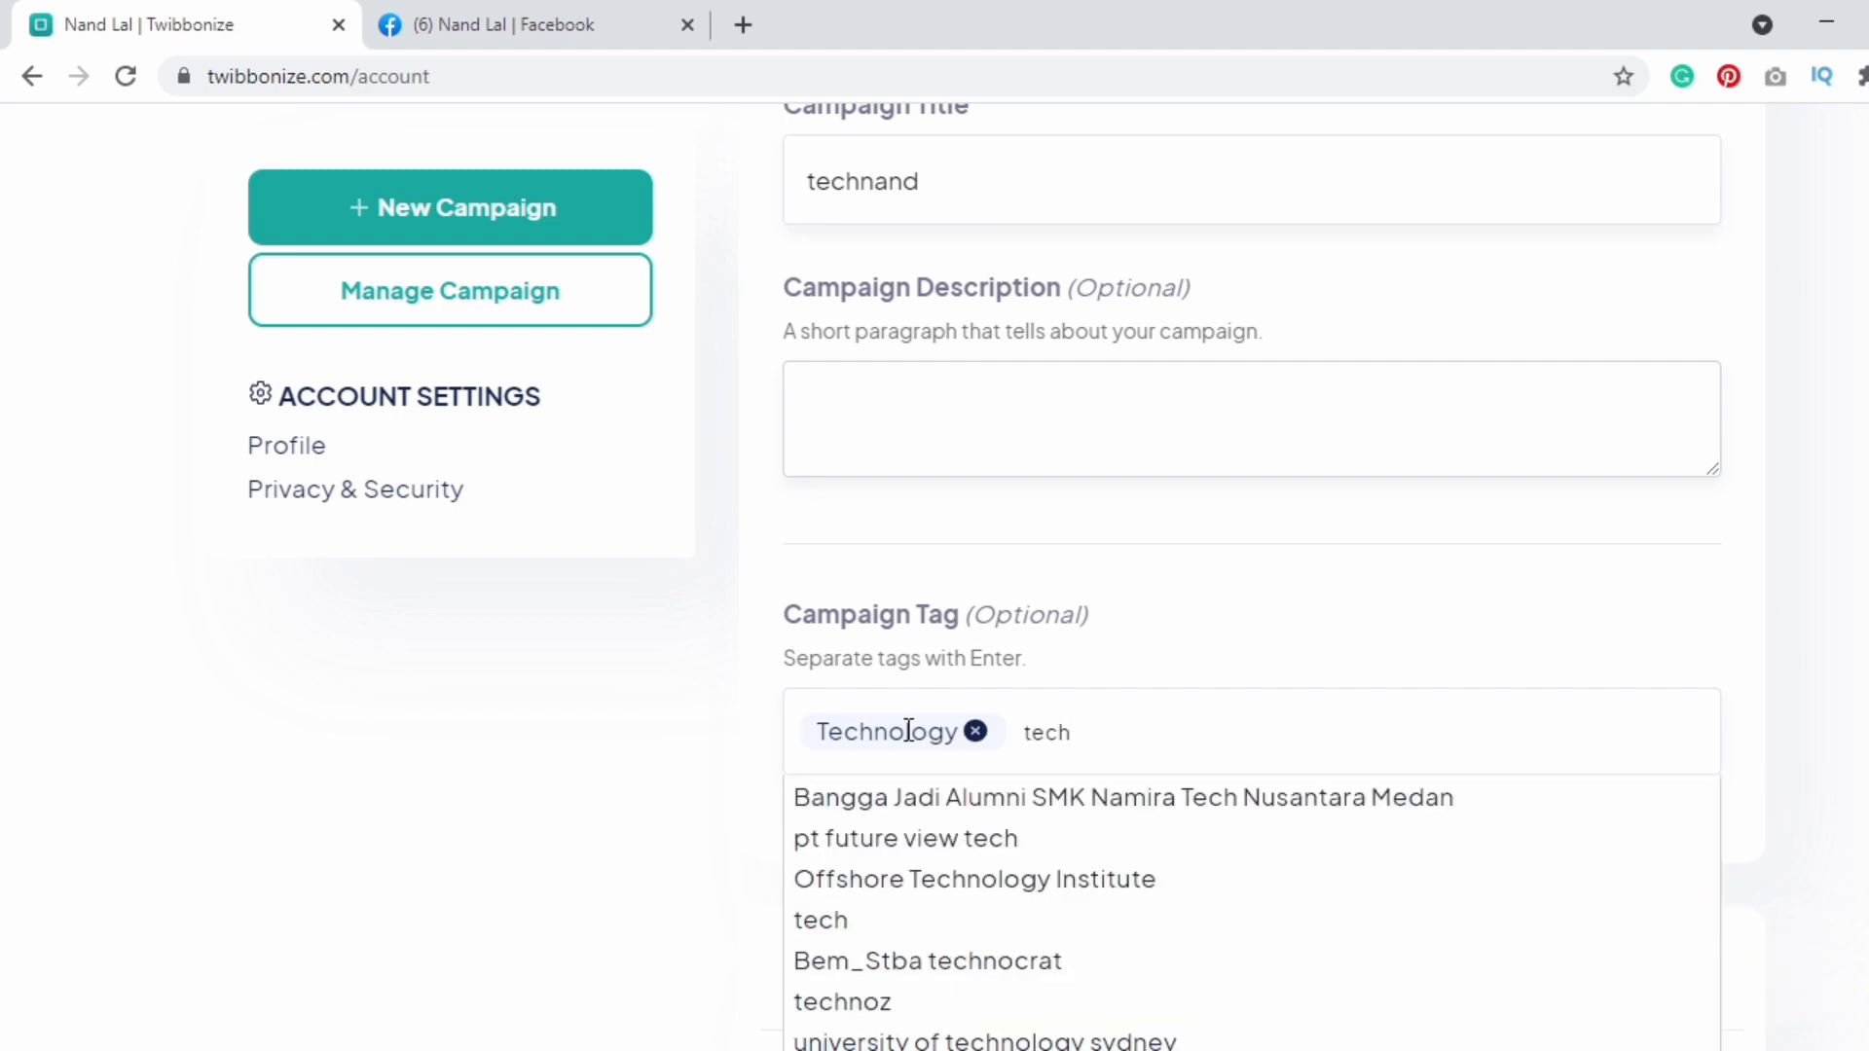
{"action": "type", "text": " nand"}
{"action": "key", "text": "Return"}
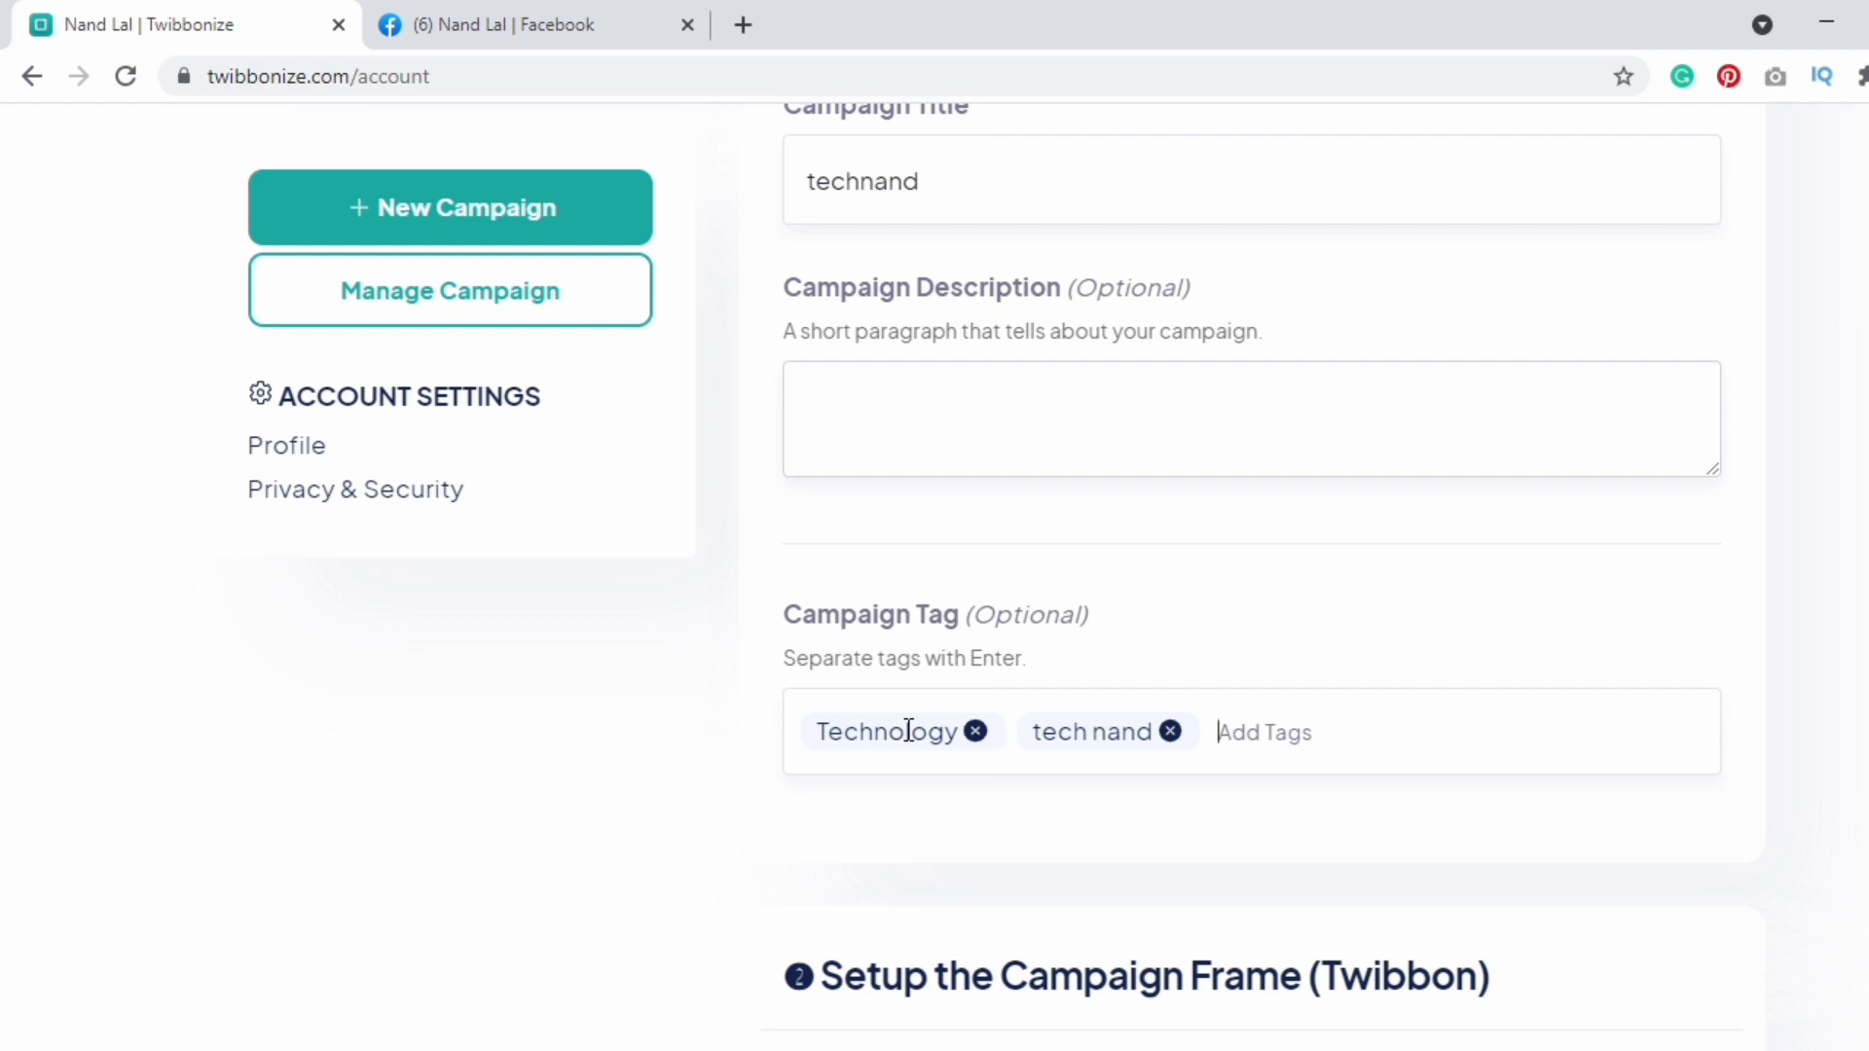
{"action": "type", "text": "tech tips"}
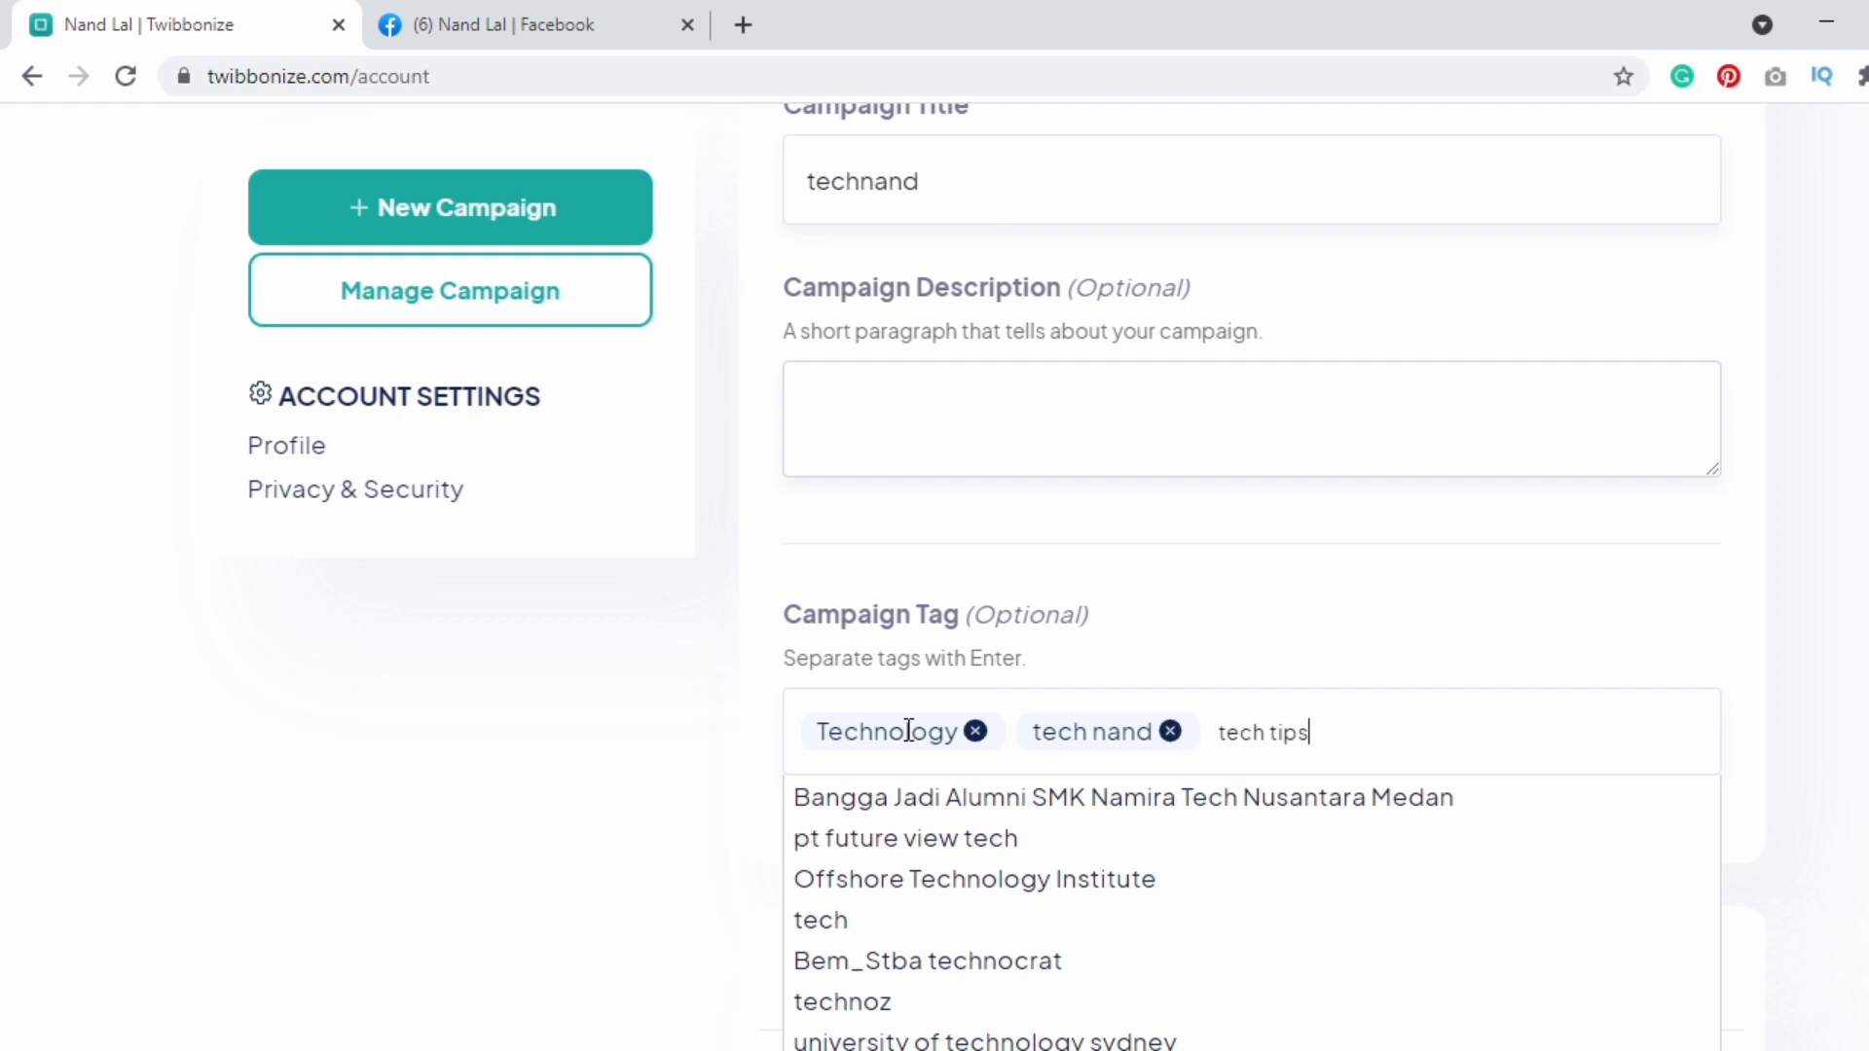
{"action": "key", "text": "Return"}
{"action": "type", "text": "youtub"}
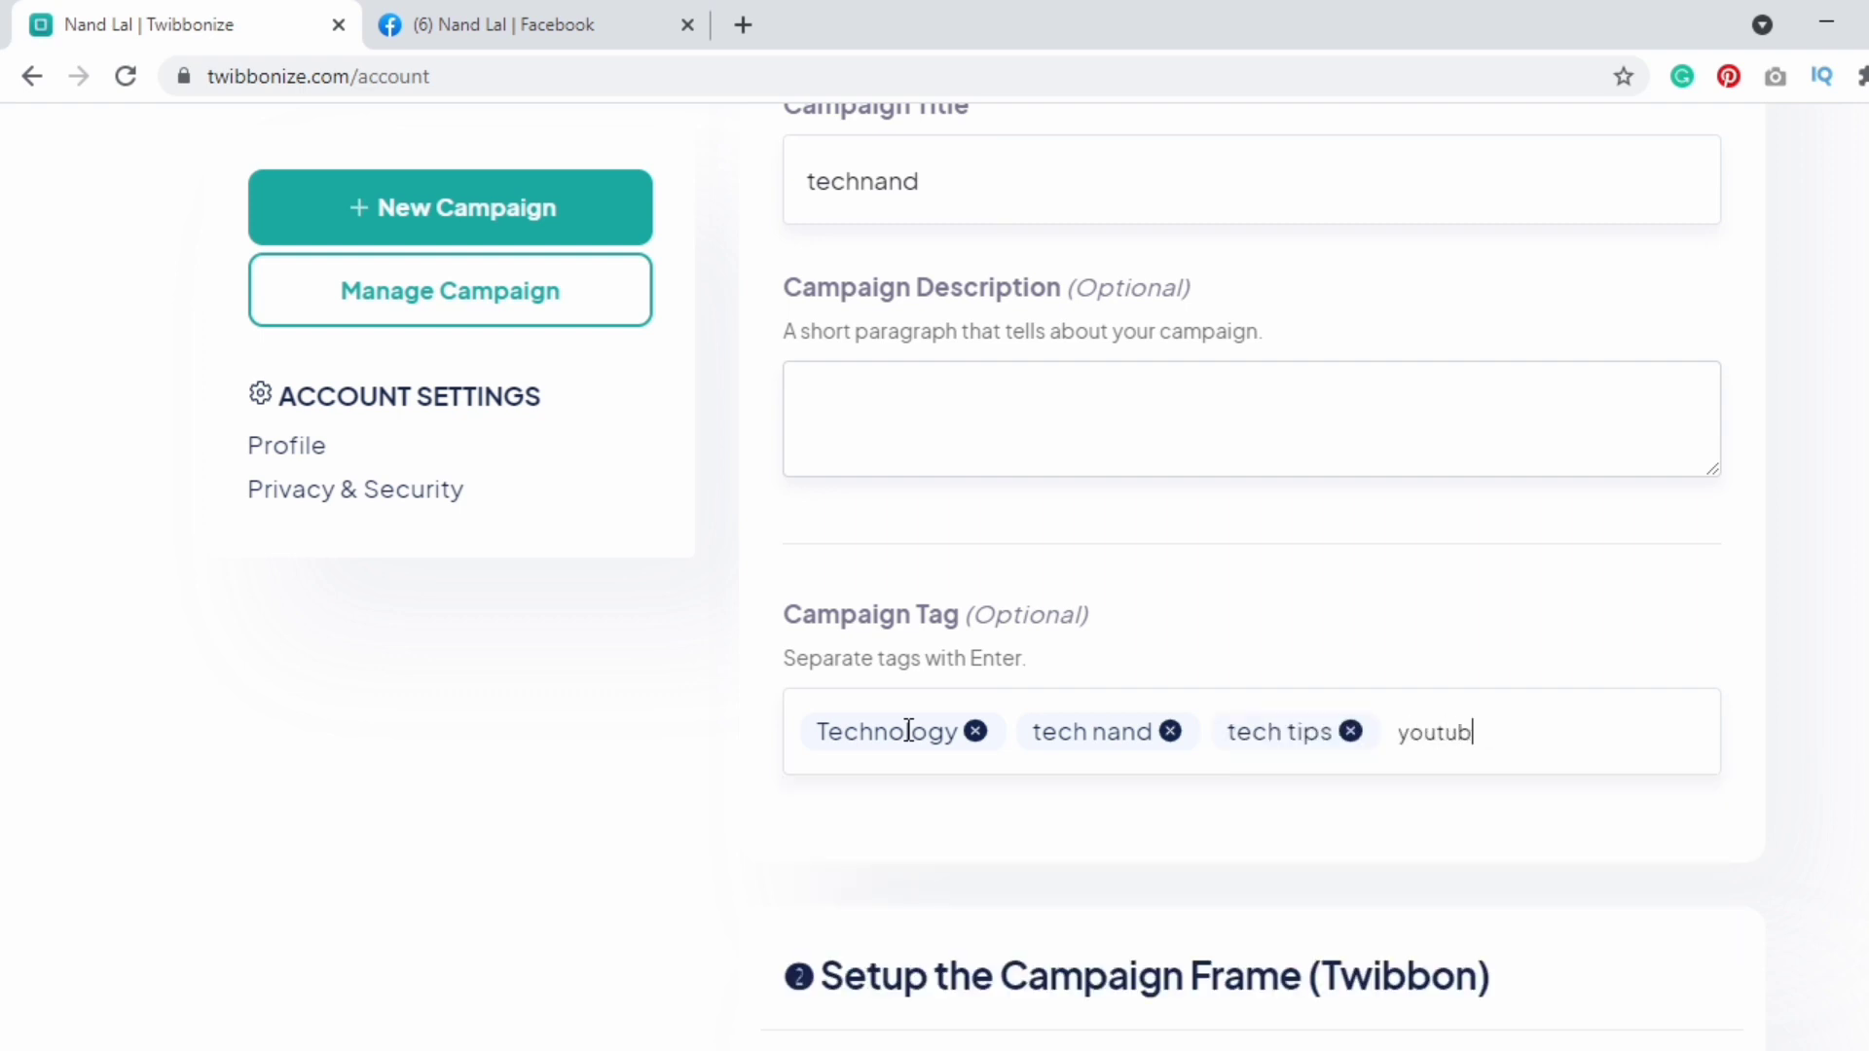
{"action": "type", "text": "er"}
{"action": "key", "text": "Return"}
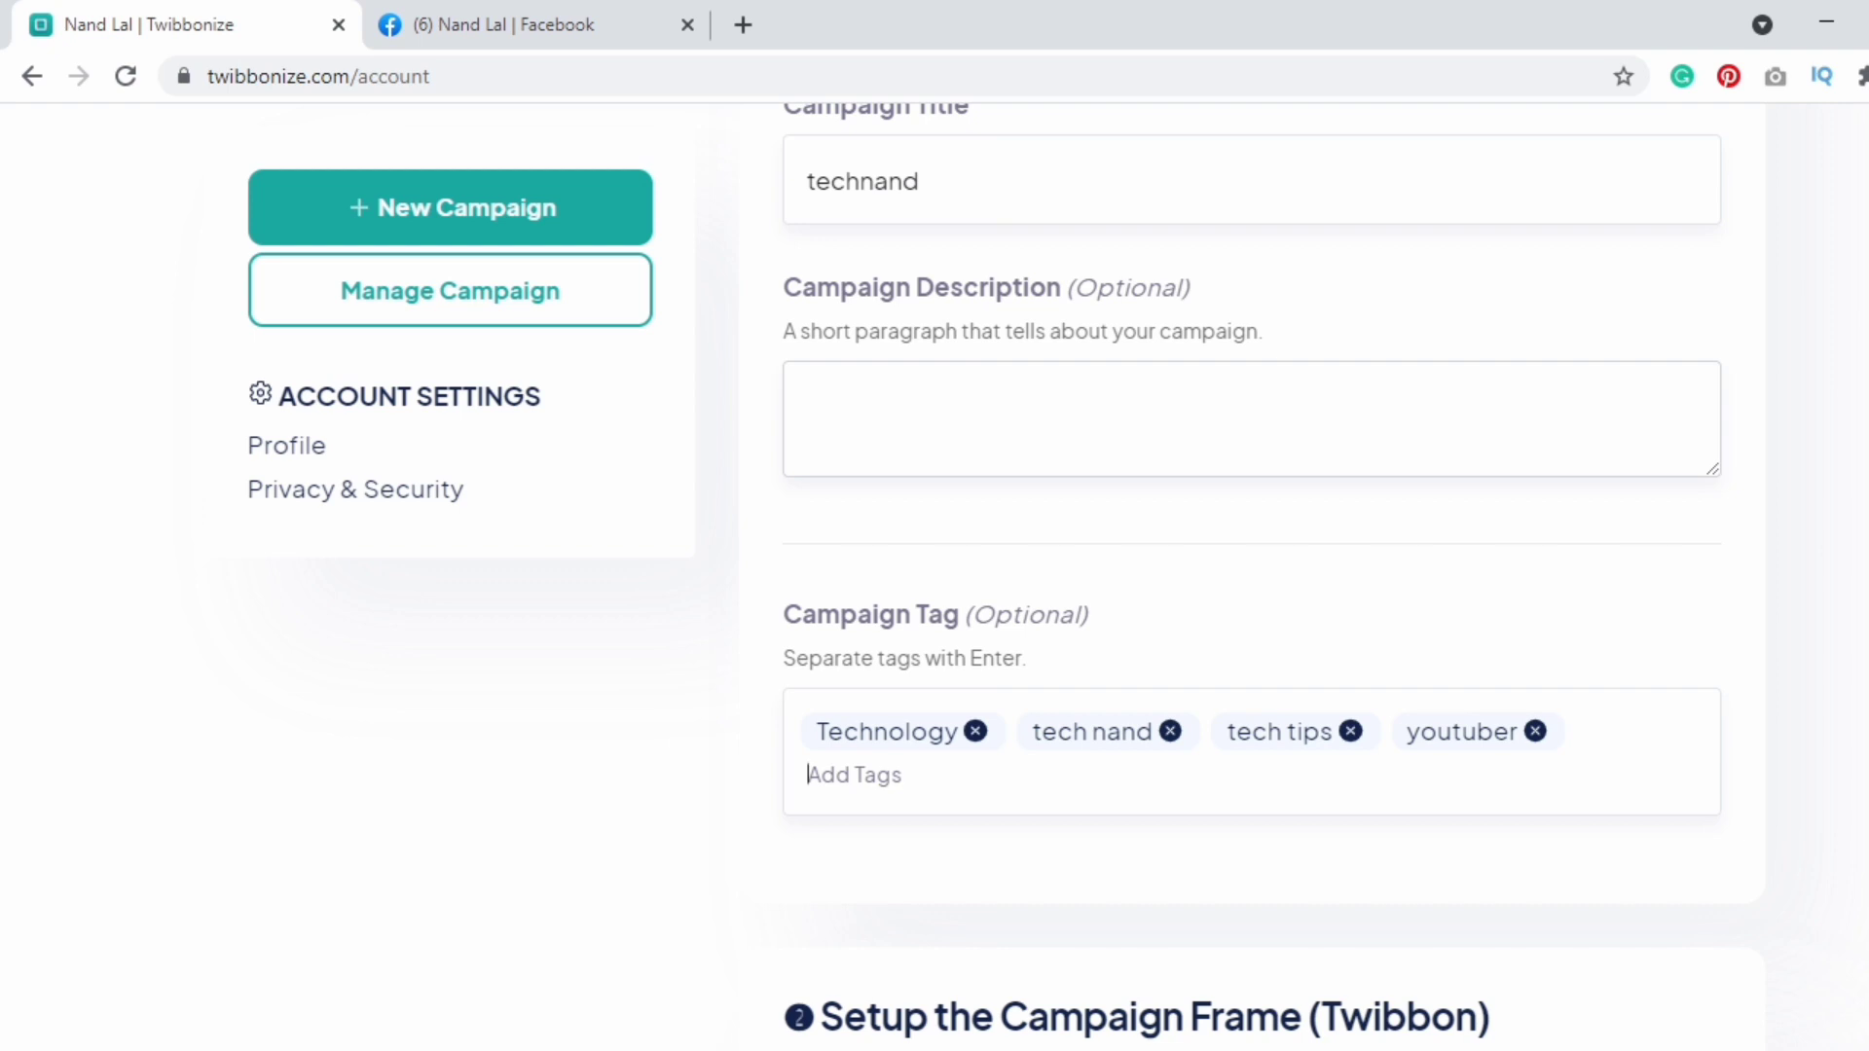
- Upload Circle-Frame-PNG-Transparent-Image.png from the fb frame folder in Documents as the campaign frame
{"action": "scroll", "coordinate": [1251, 574], "scroll_direction": "down", "scroll_amount": 2}
{"action": "scroll", "coordinate": [1281, 378], "scroll_direction": "down", "scroll_amount": 5}
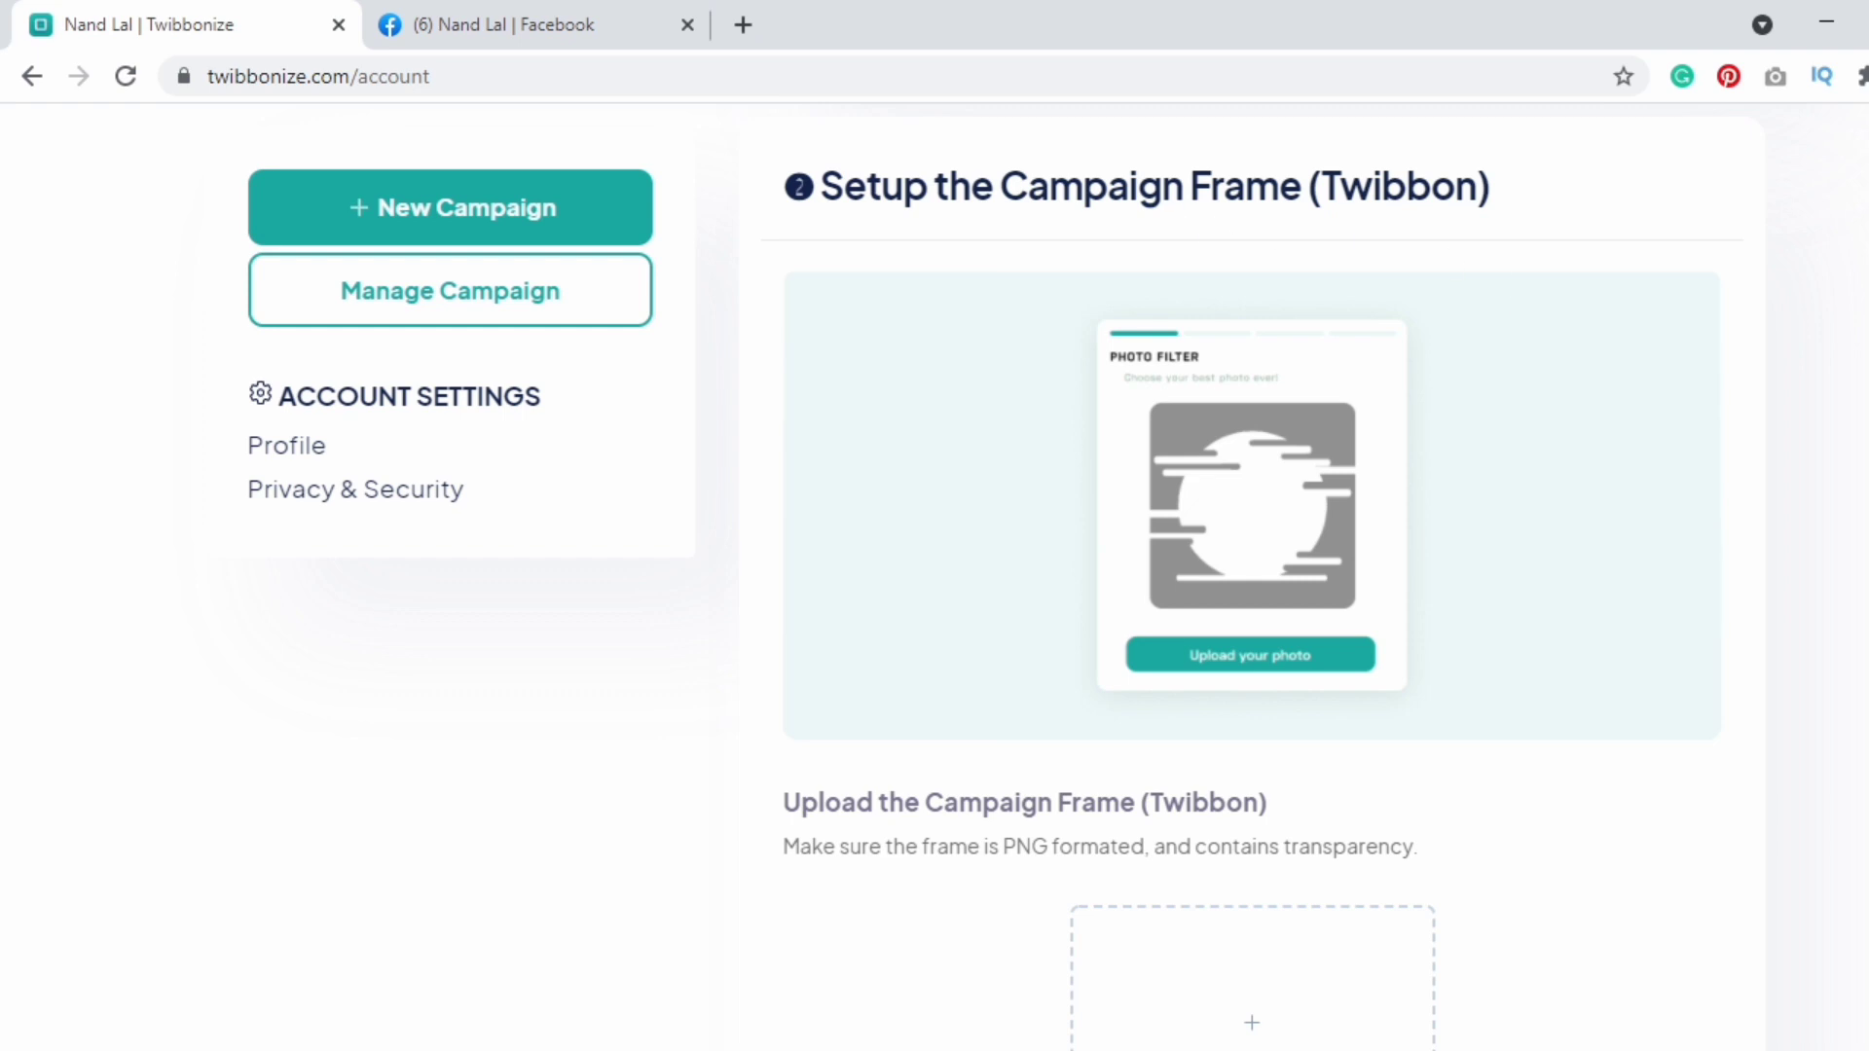
{"action": "scroll", "coordinate": [1252, 575], "scroll_direction": "down", "scroll_amount": 2}
{"action": "scroll", "coordinate": [1283, 584], "scroll_direction": "down", "scroll_amount": 1}
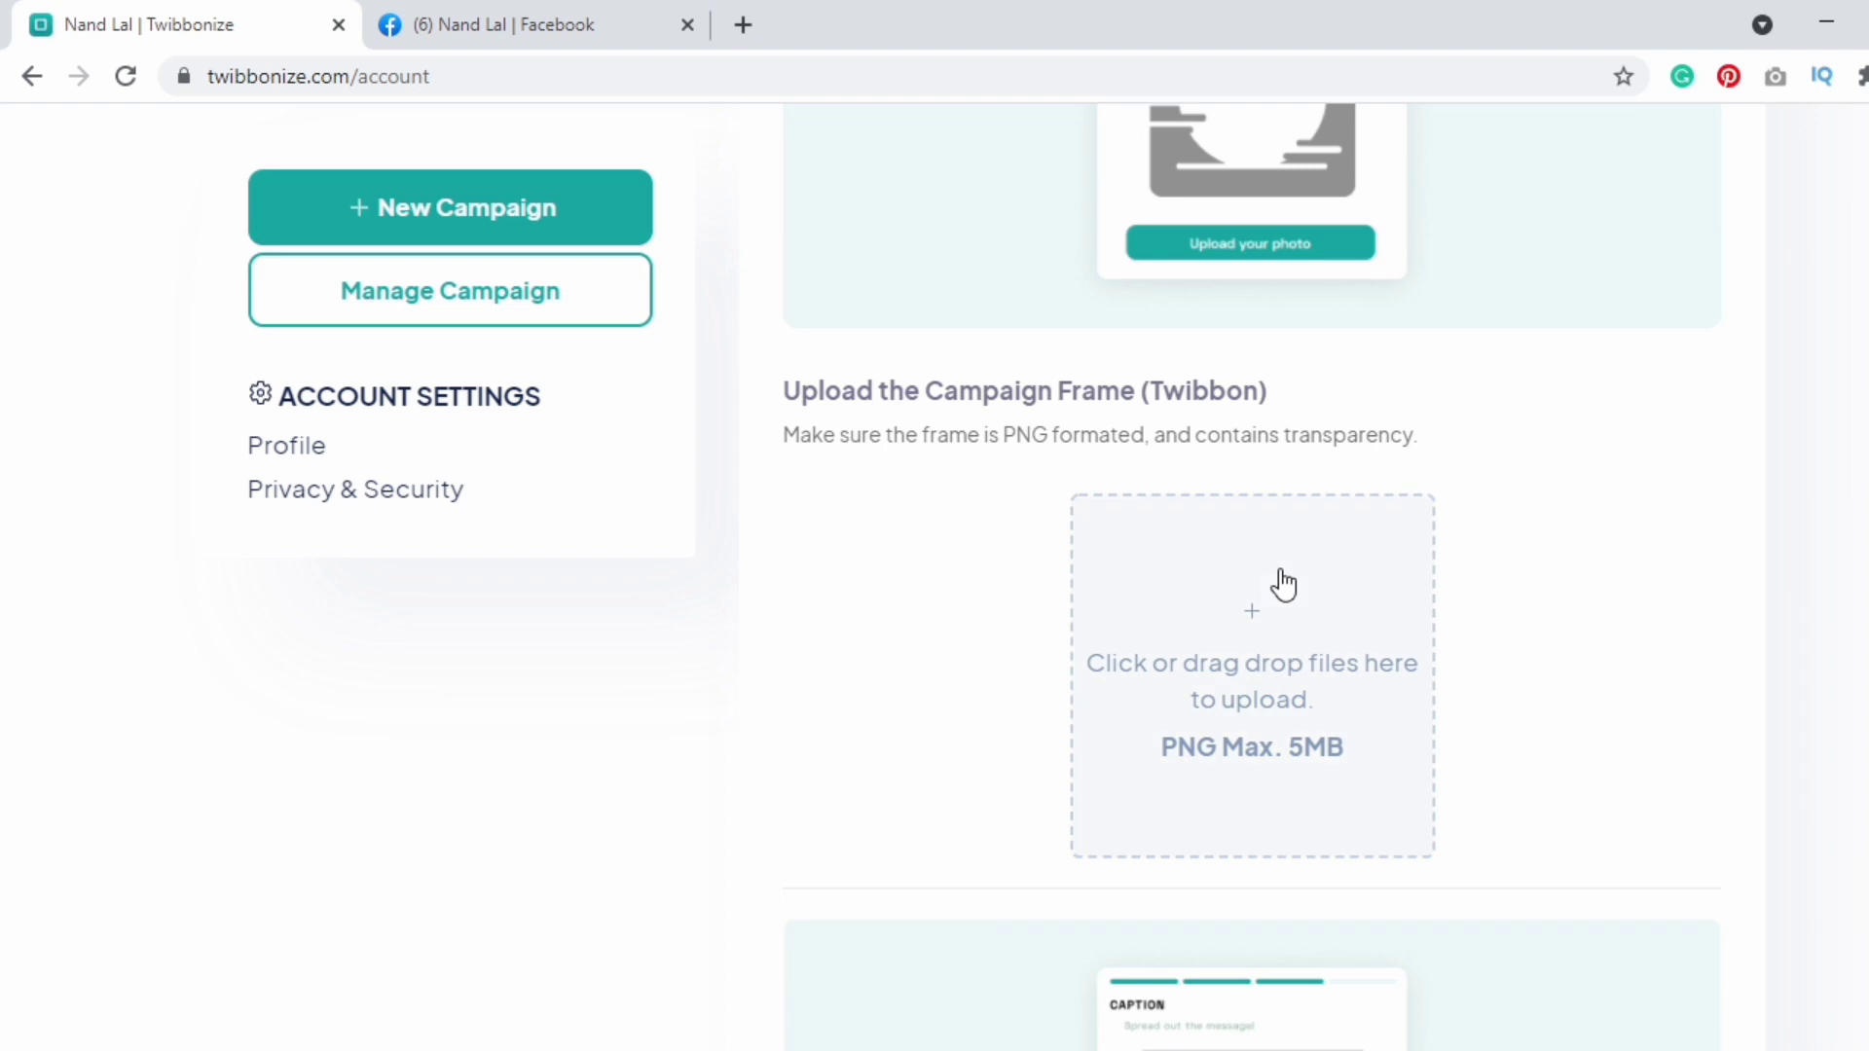
{"action": "left_click", "coordinate": [1233, 716]}
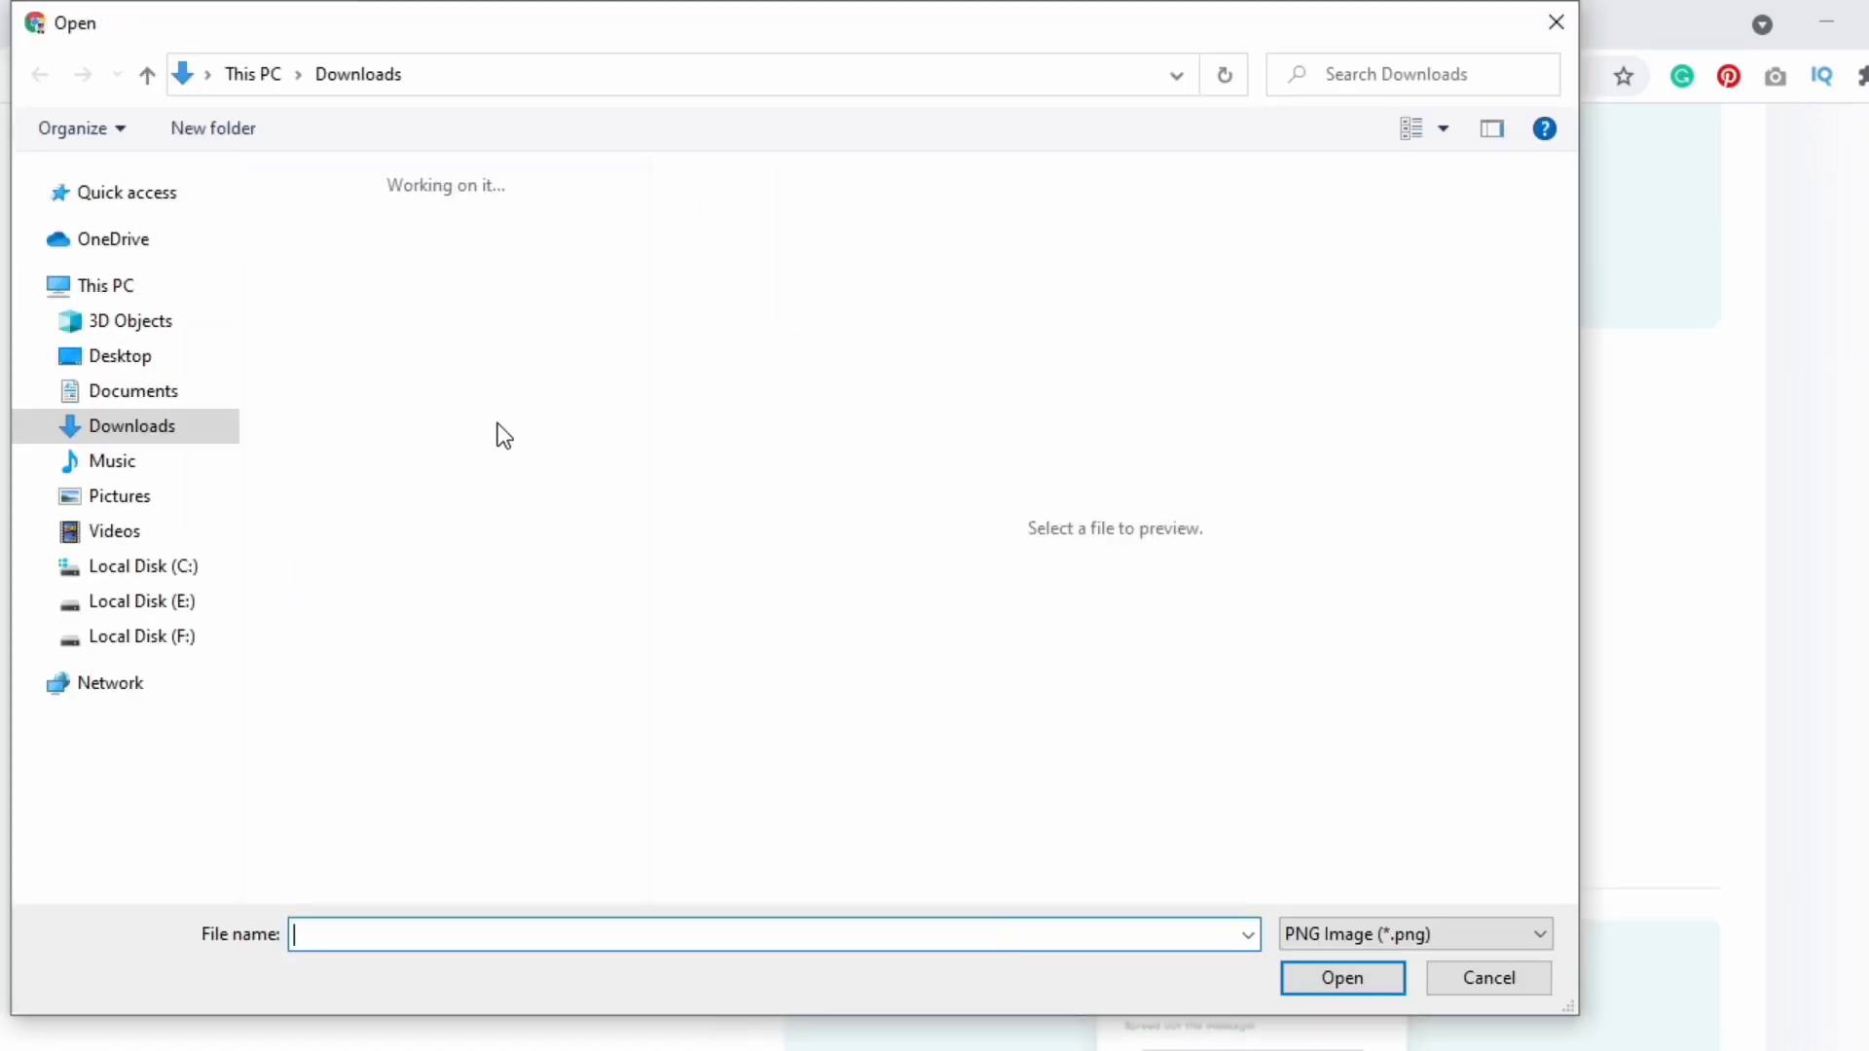
{"action": "left_click", "coordinate": [144, 394]}
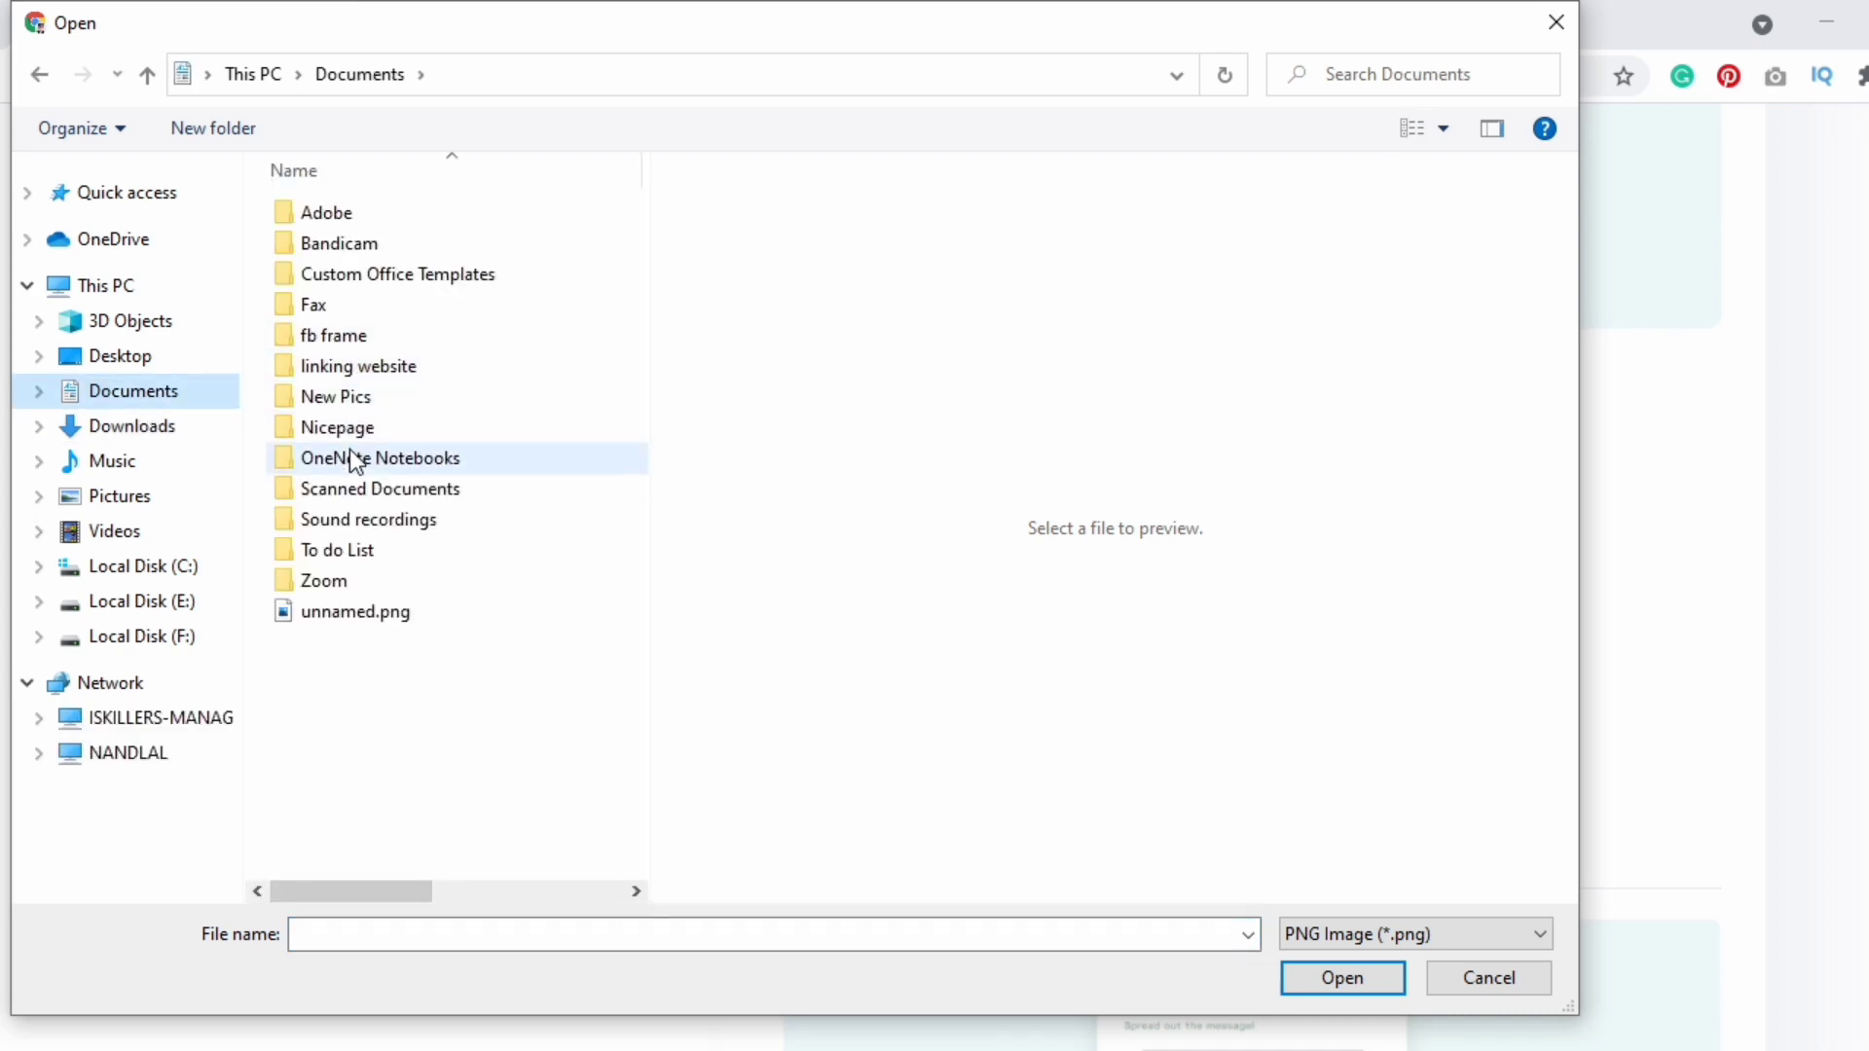
{"action": "double_click", "coordinate": [354, 337]}
{"action": "left_click", "coordinate": [340, 288]}
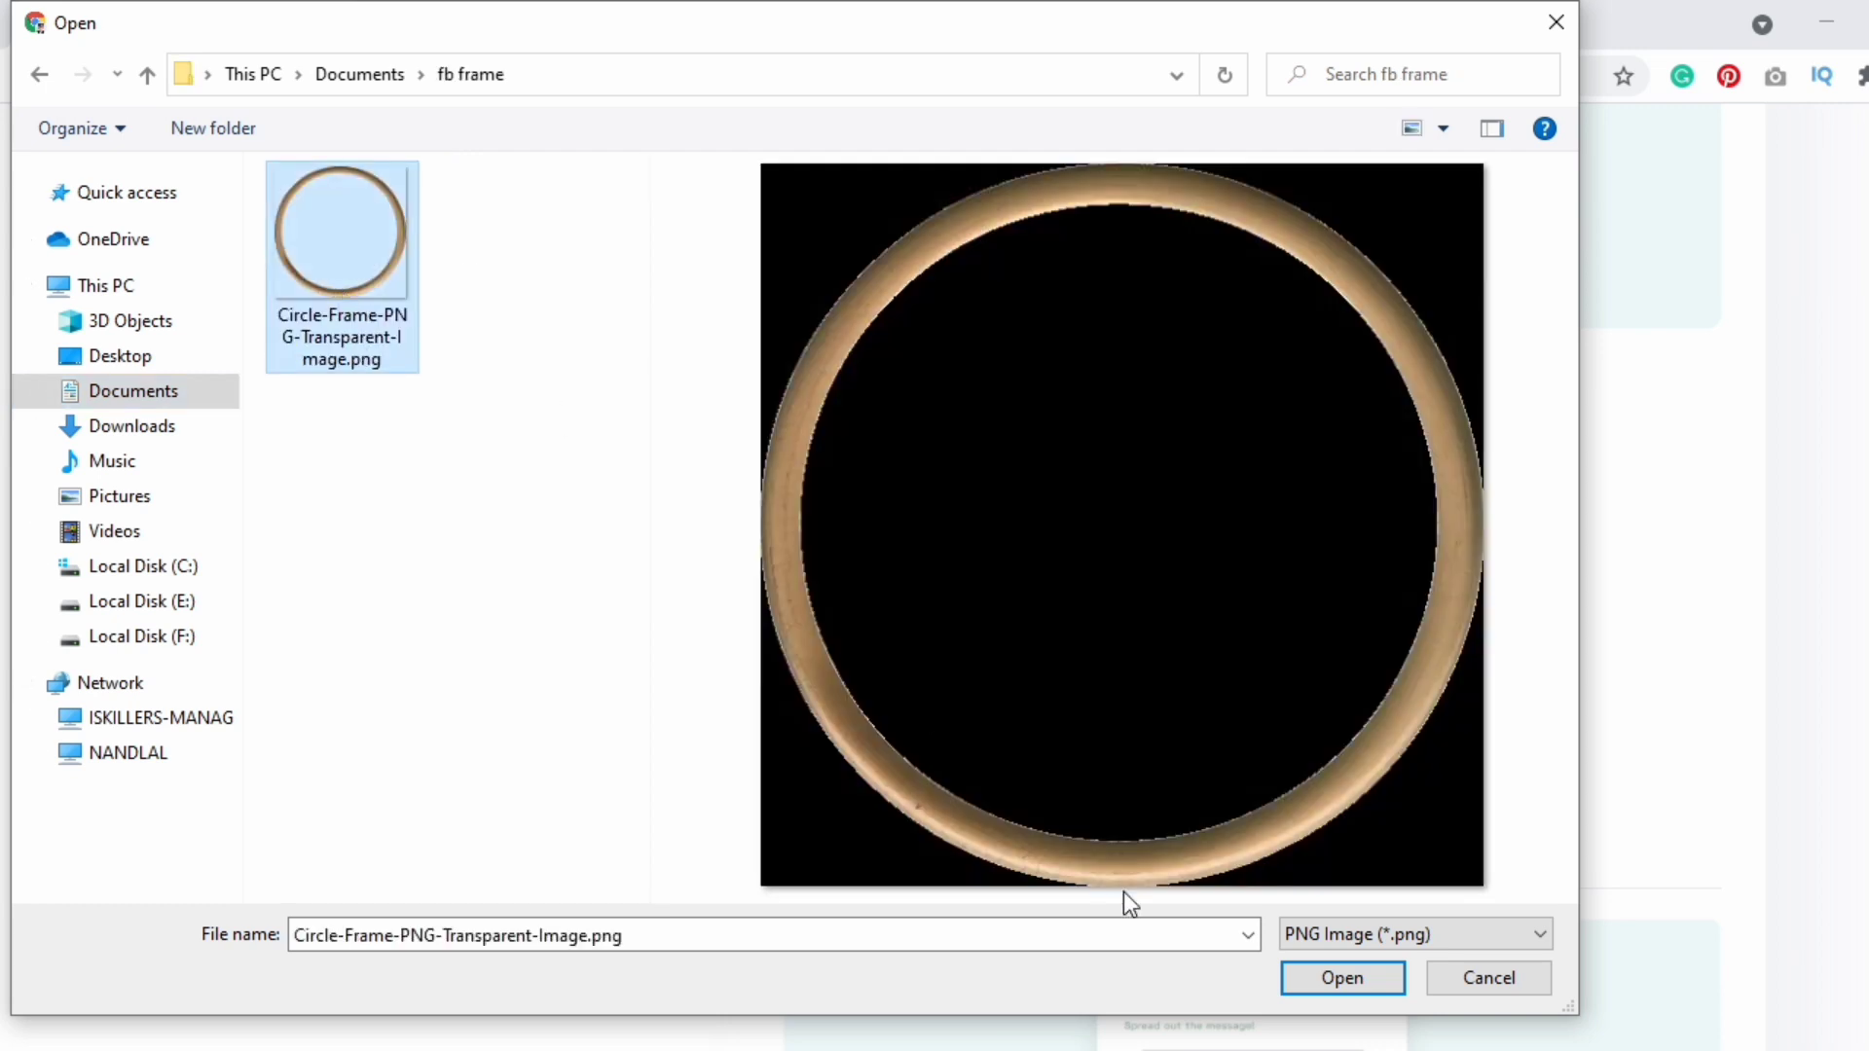
{"action": "left_click", "coordinate": [1336, 980]}
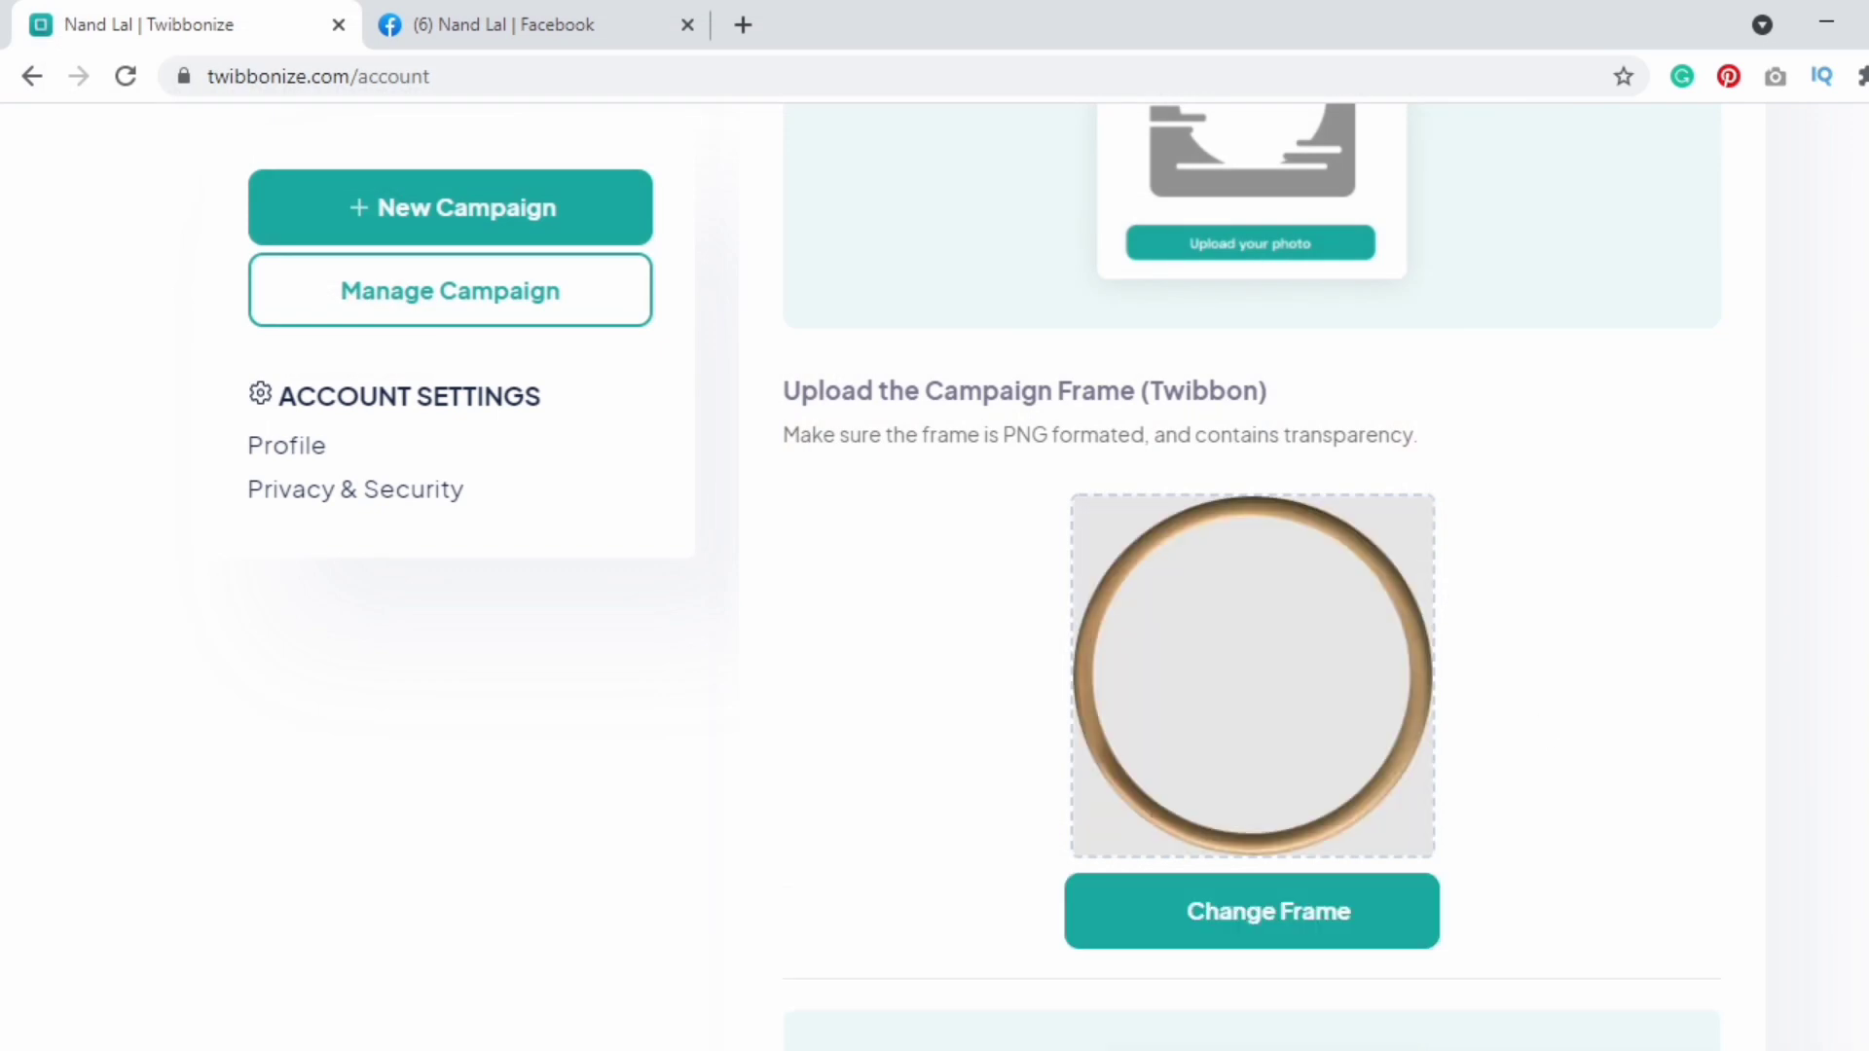
- Leave the optional post caption empty and start the campaign
{"action": "scroll", "coordinate": [1251, 575], "scroll_direction": "down", "scroll_amount": 3}
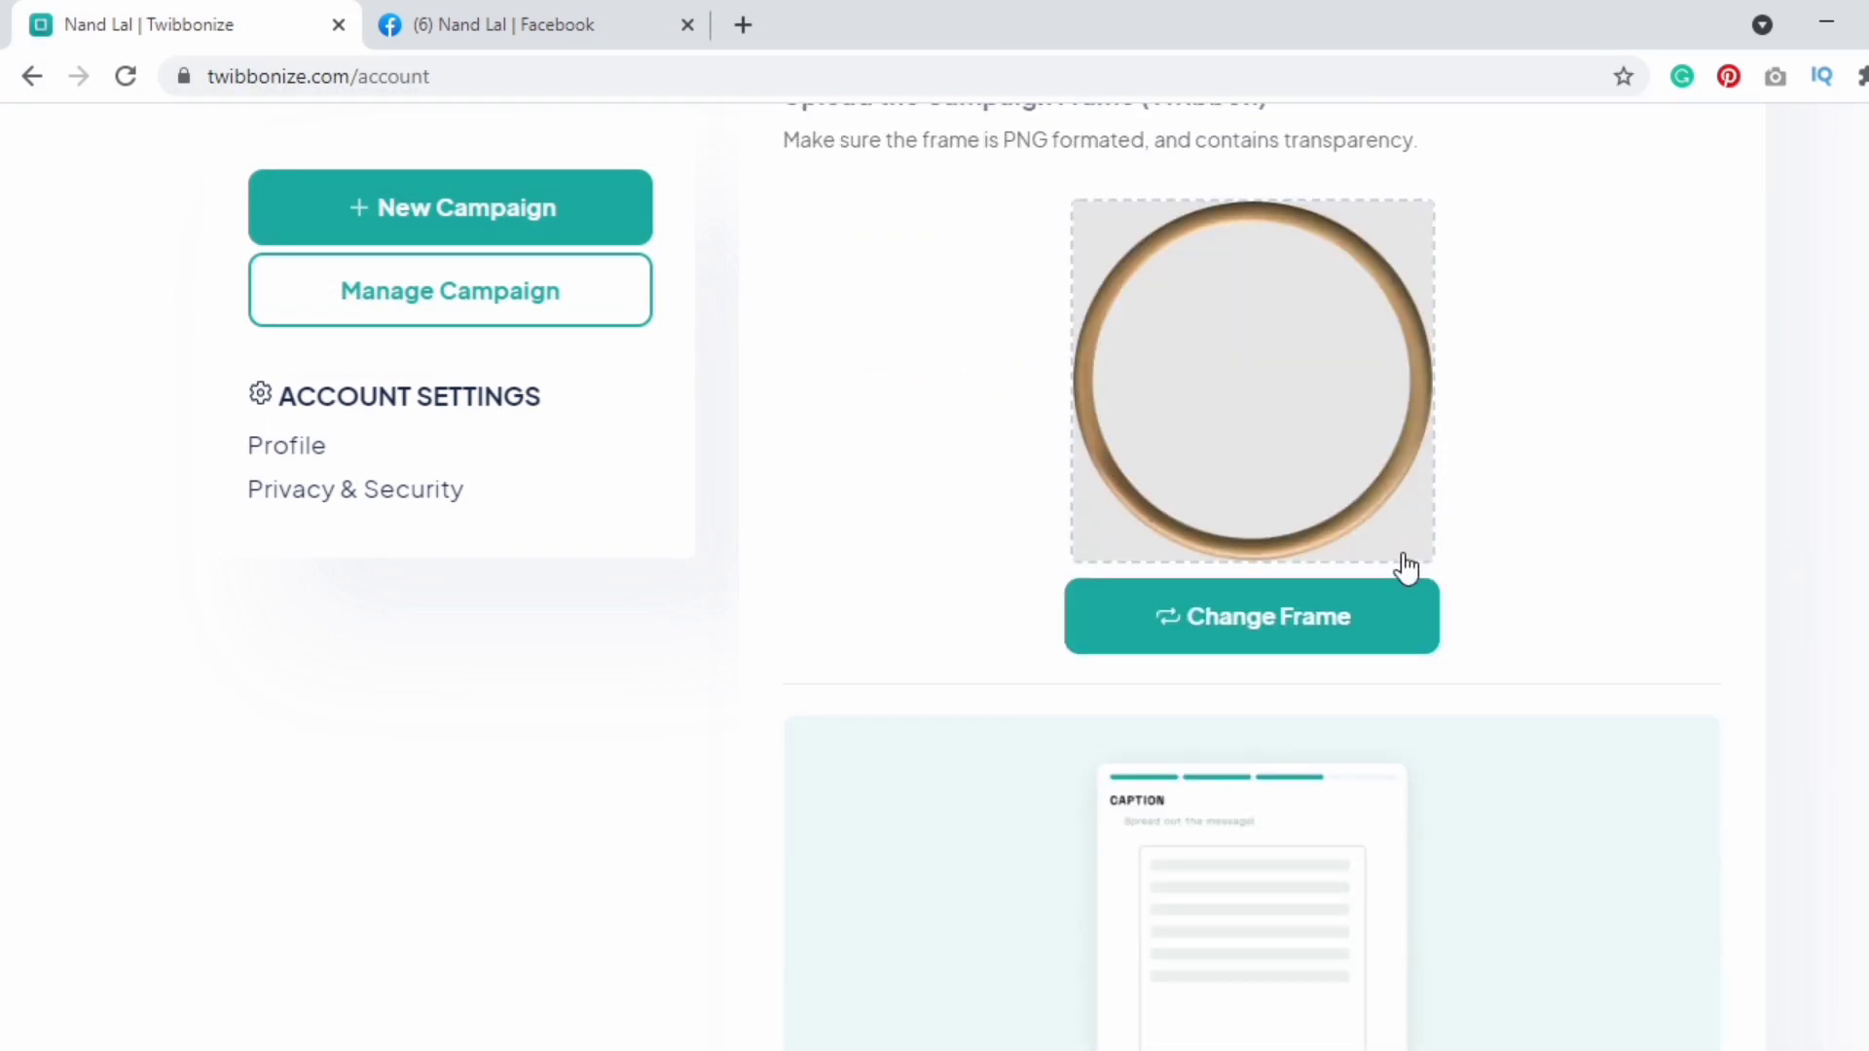
{"action": "scroll", "coordinate": [1251, 574], "scroll_direction": "down", "scroll_amount": 5}
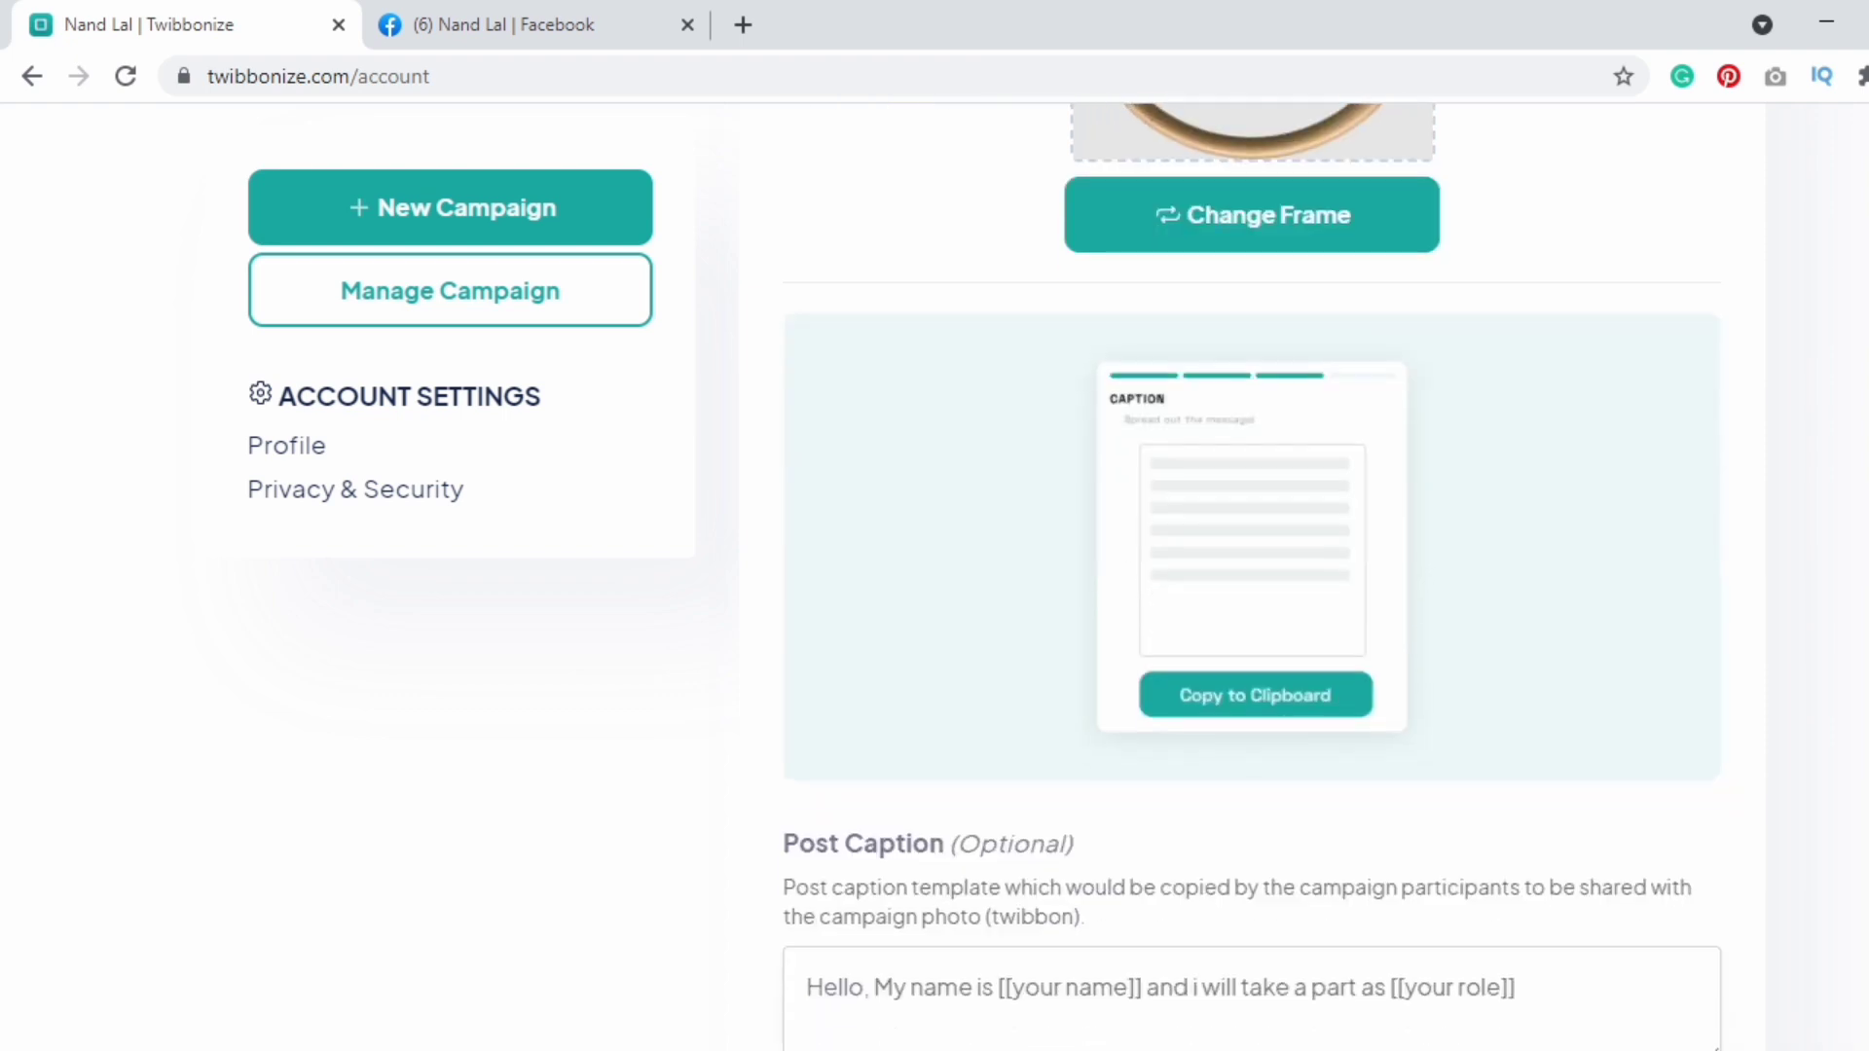
{"action": "scroll", "coordinate": [1251, 574], "scroll_direction": "down", "scroll_amount": 5}
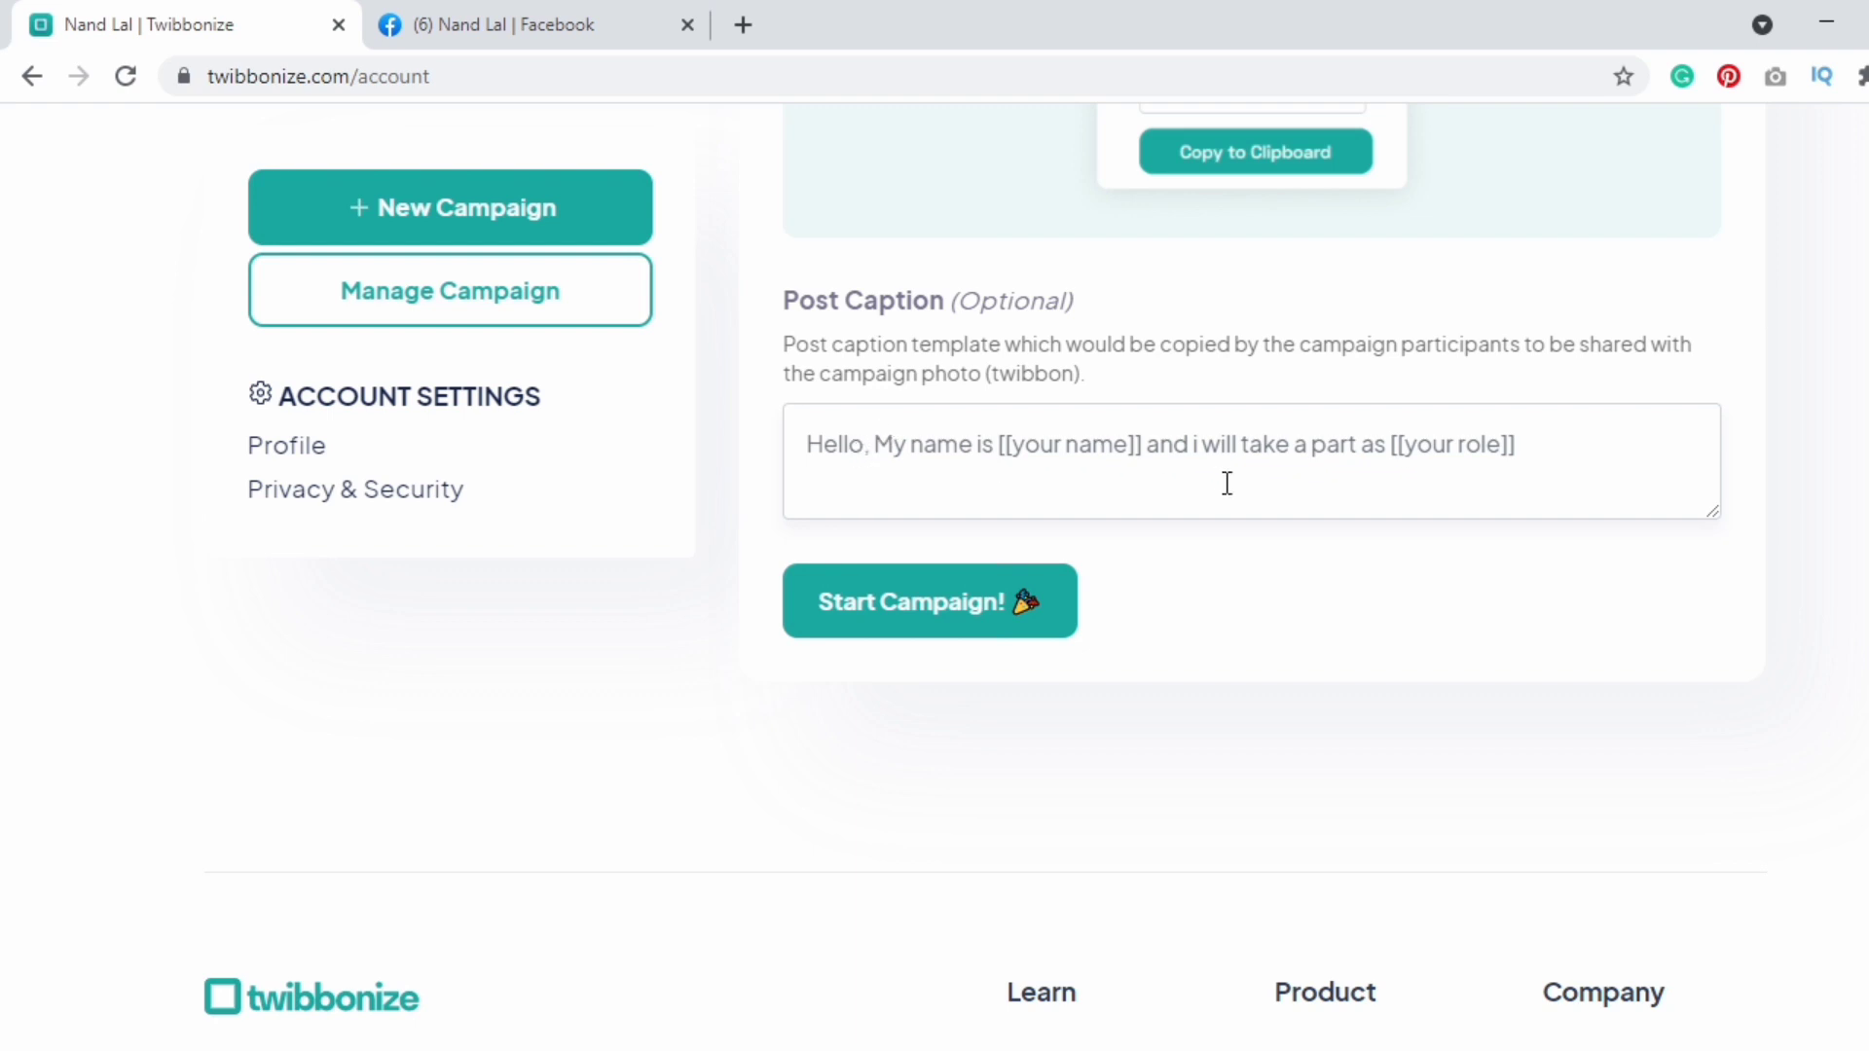
{"action": "left_click", "coordinate": [973, 603]}
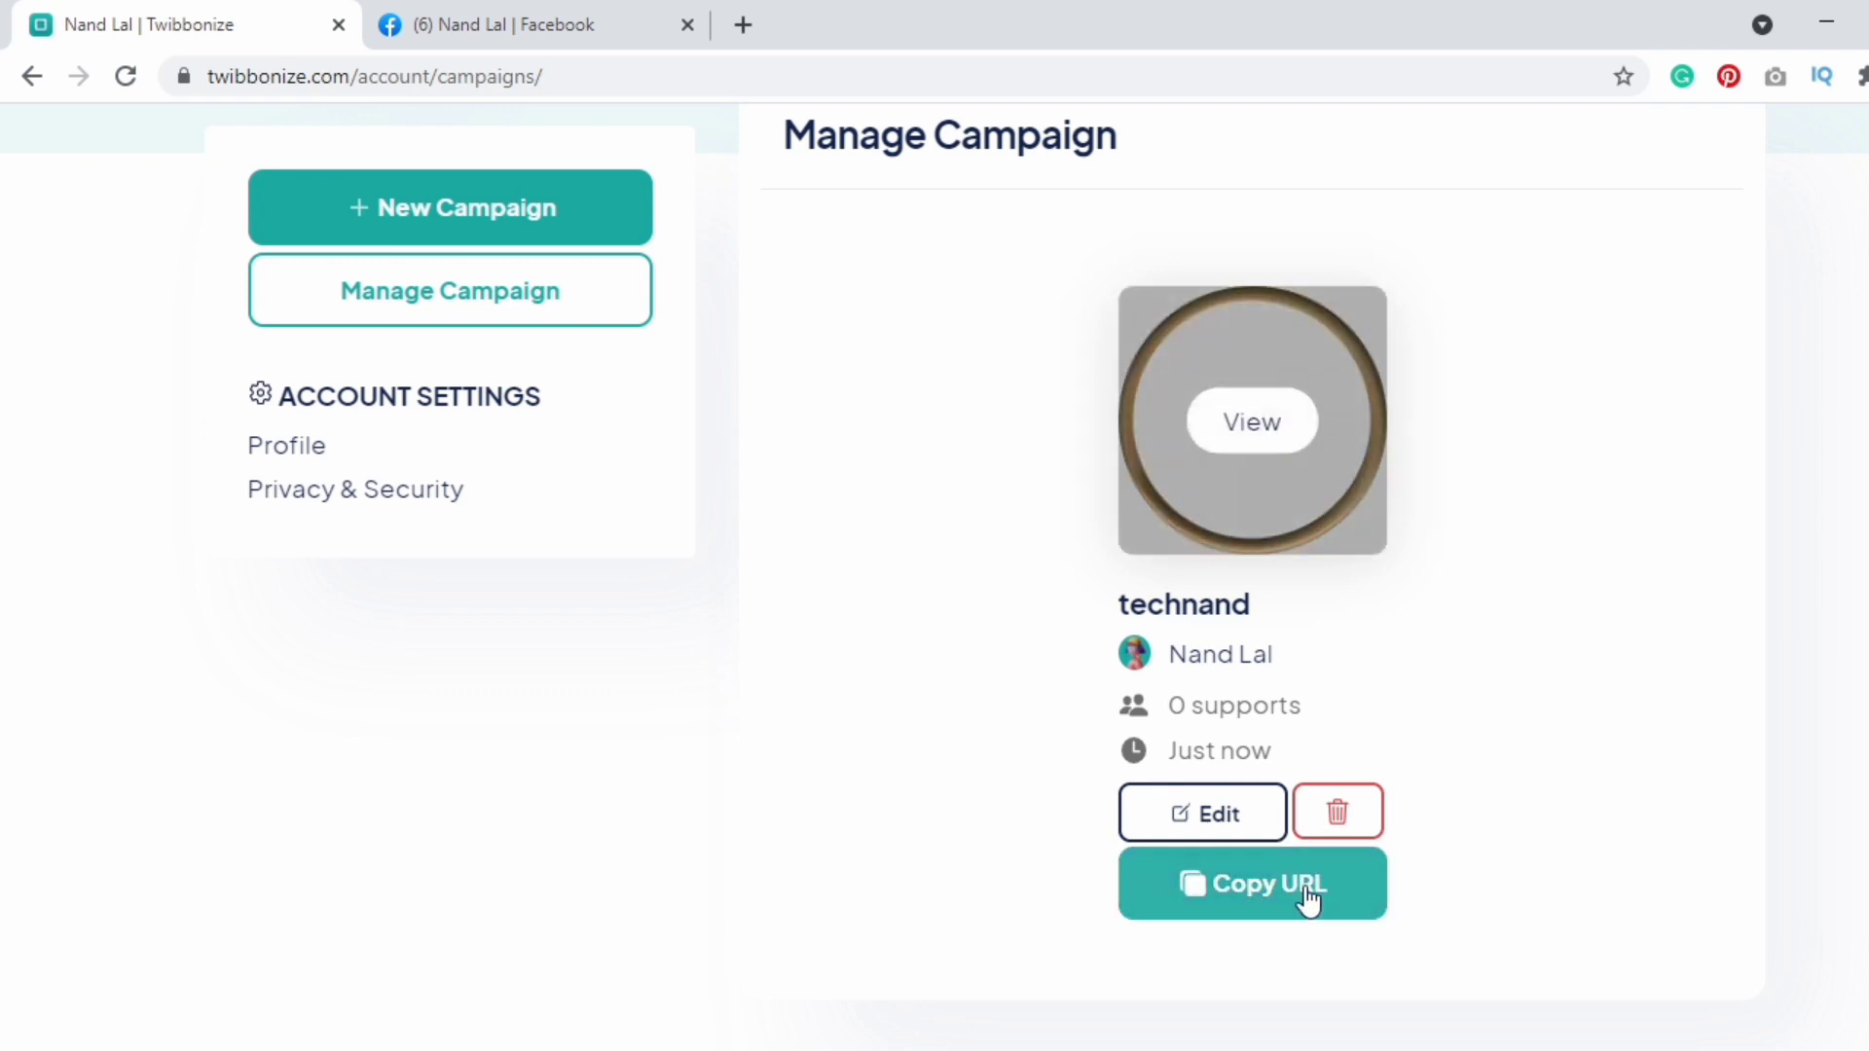
{"action": "left_click", "coordinate": [1274, 895]}
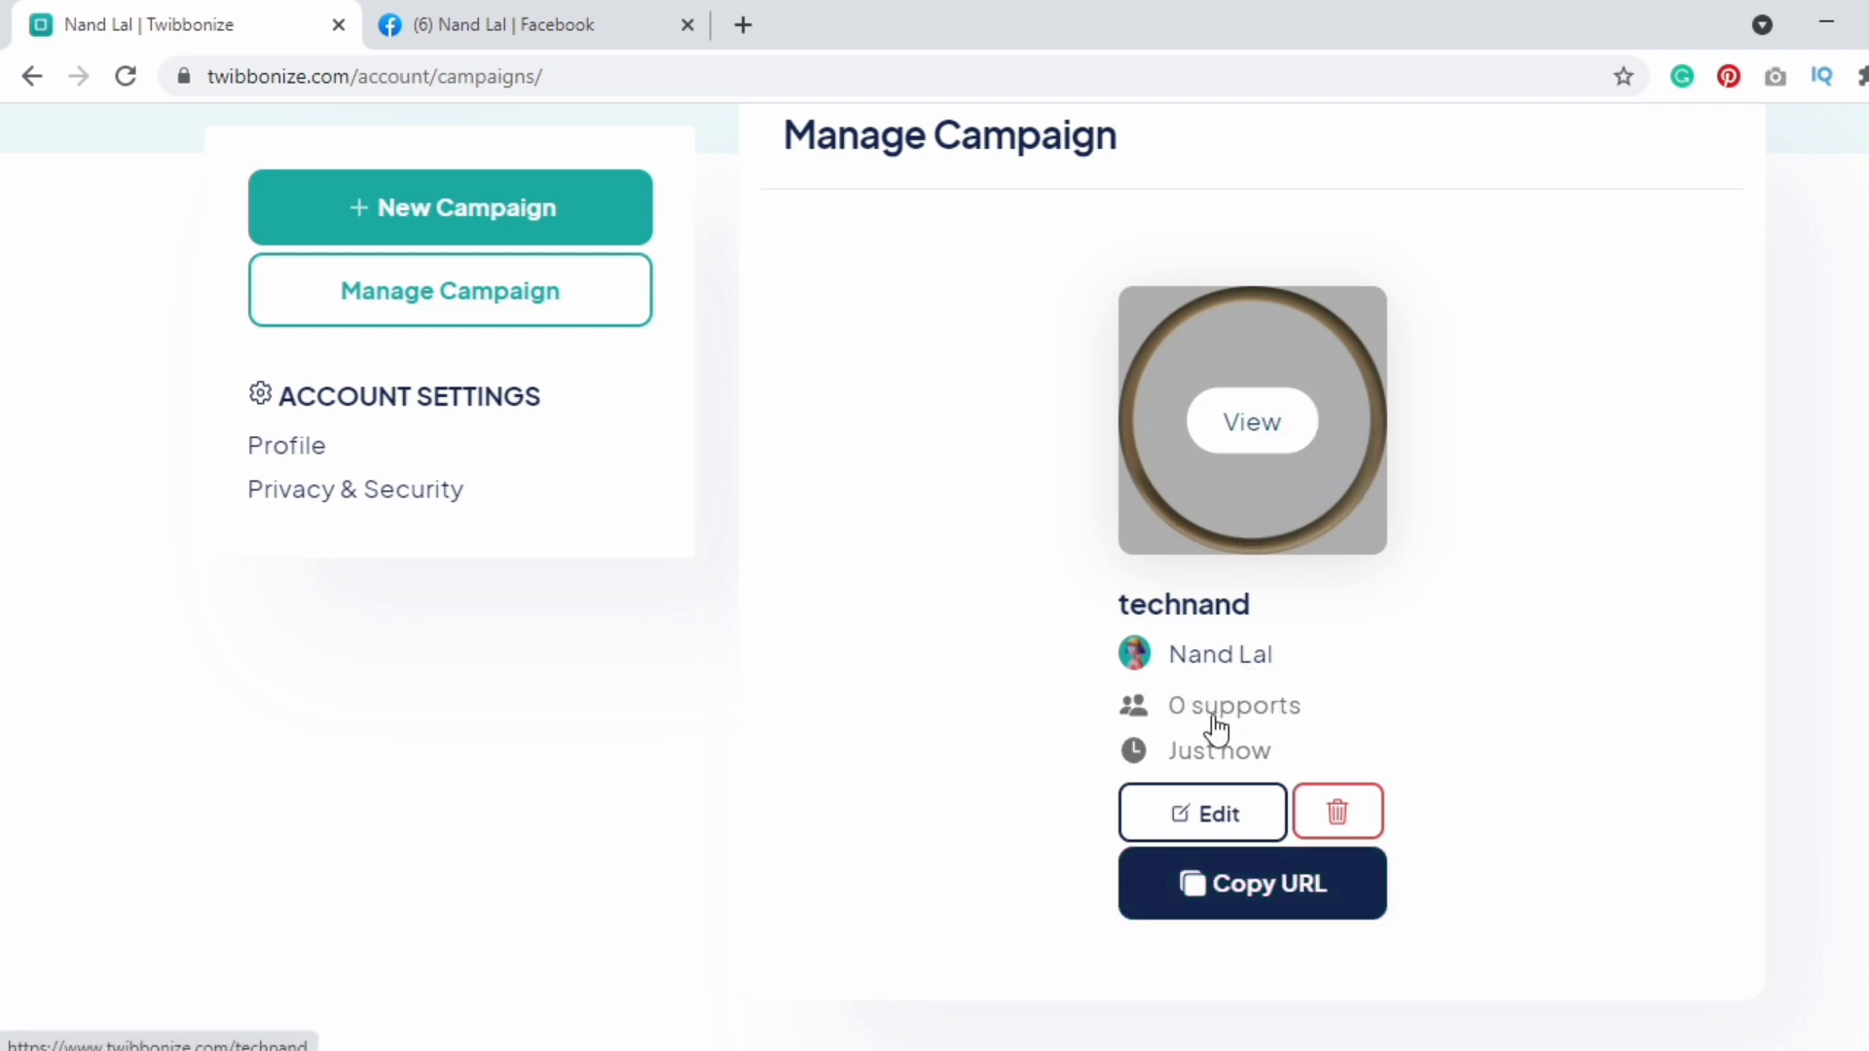
{"action": "left_click", "coordinate": [1294, 888]}
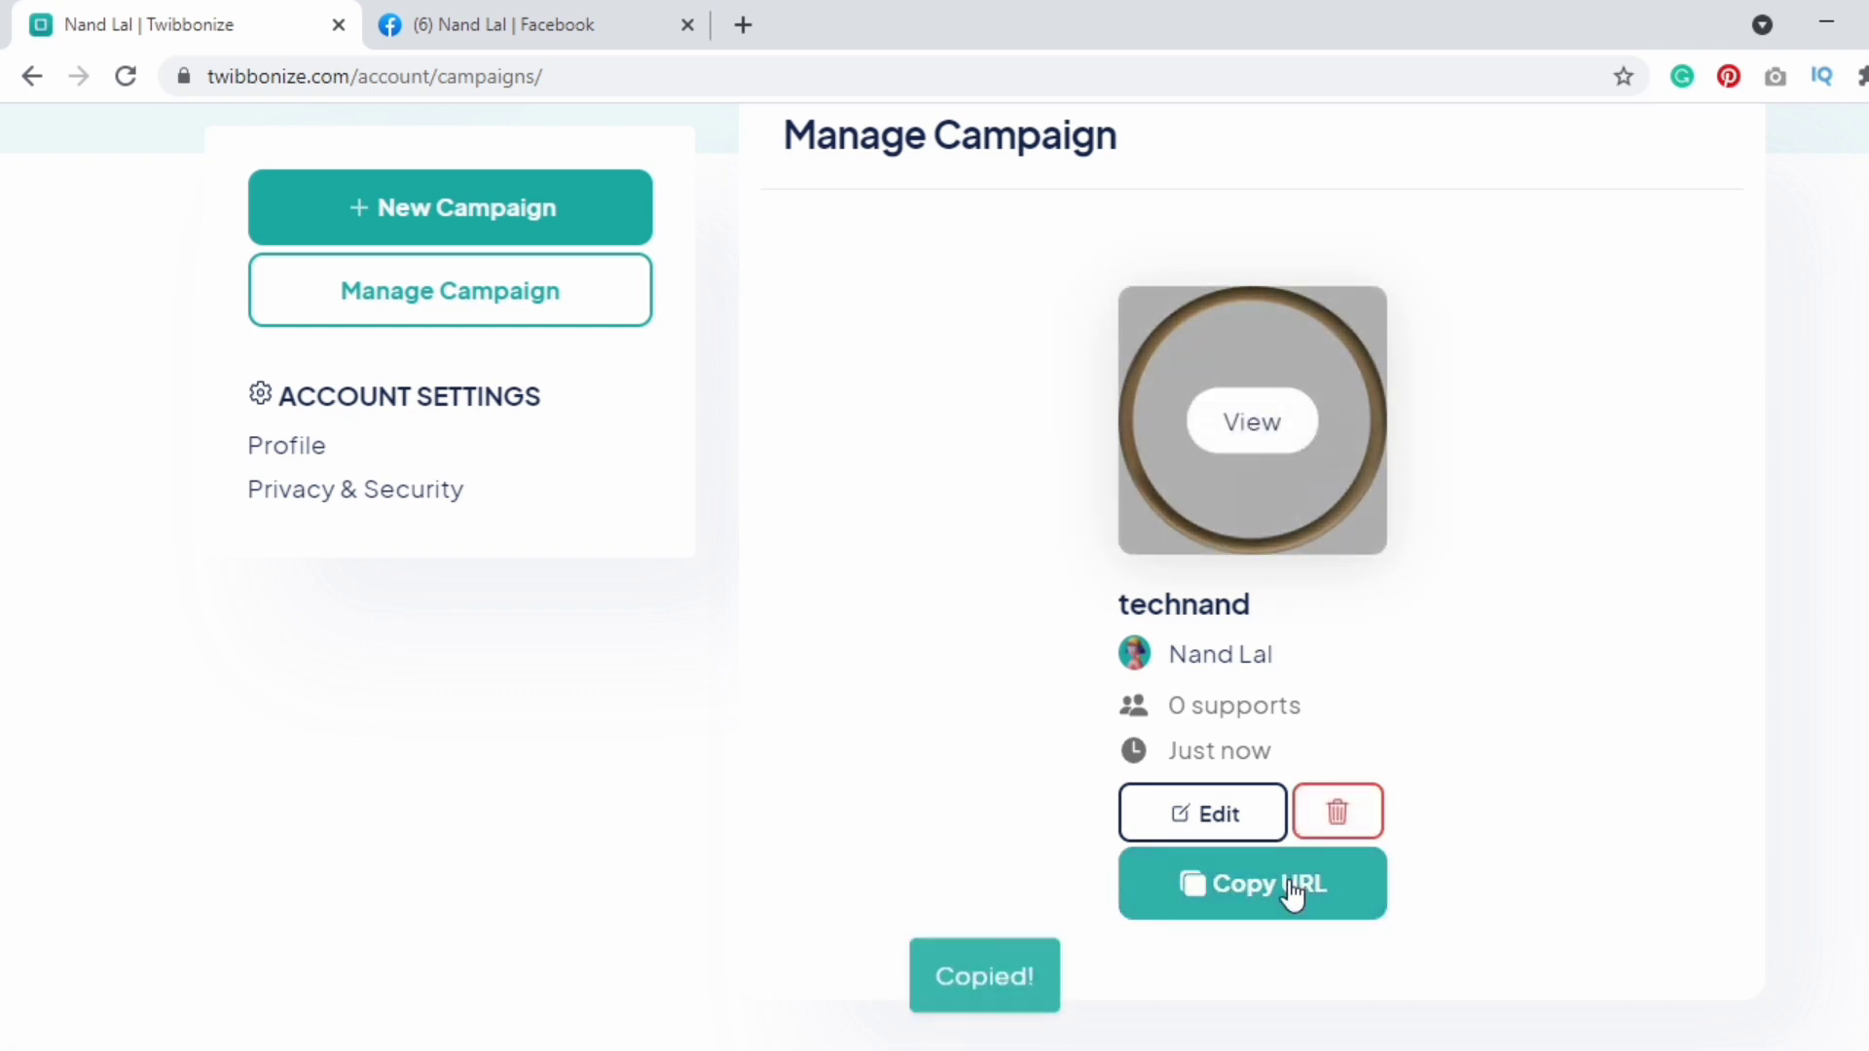
{"action": "left_click", "coordinate": [748, 29]}
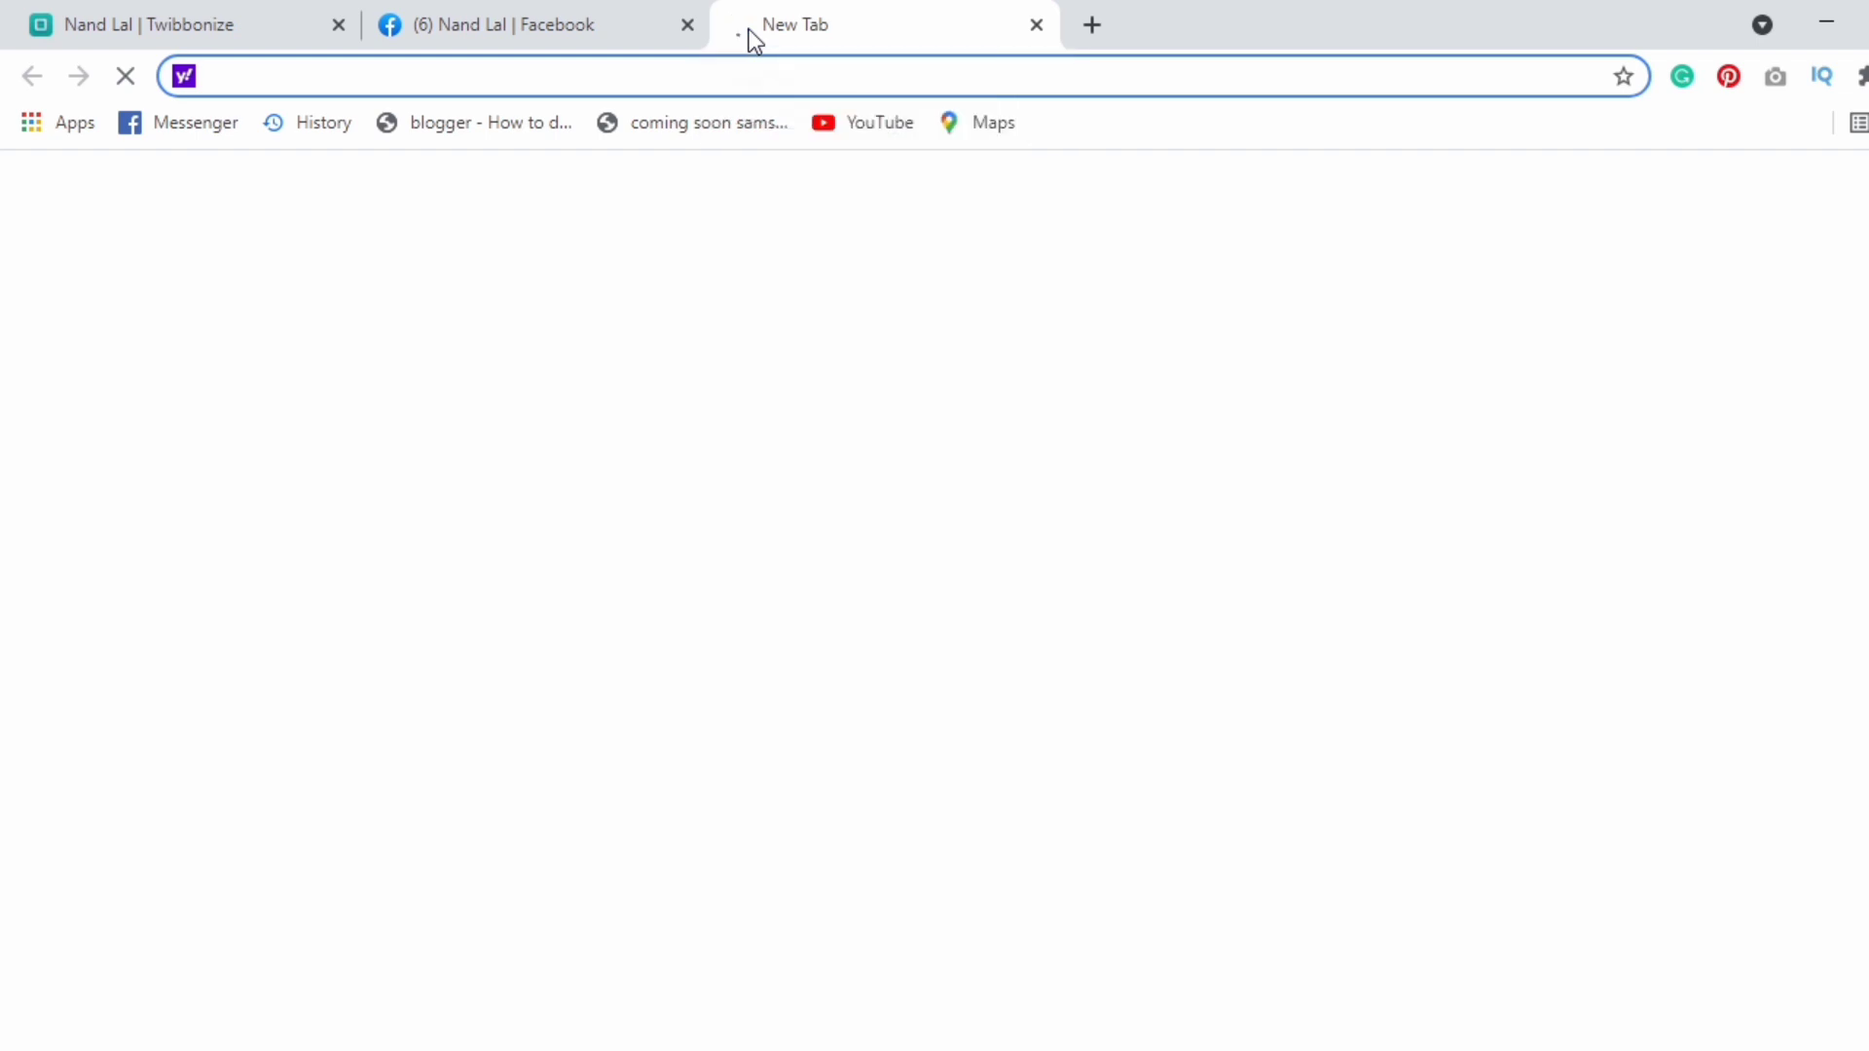
{"action": "key", "text": "ctrl+v"}
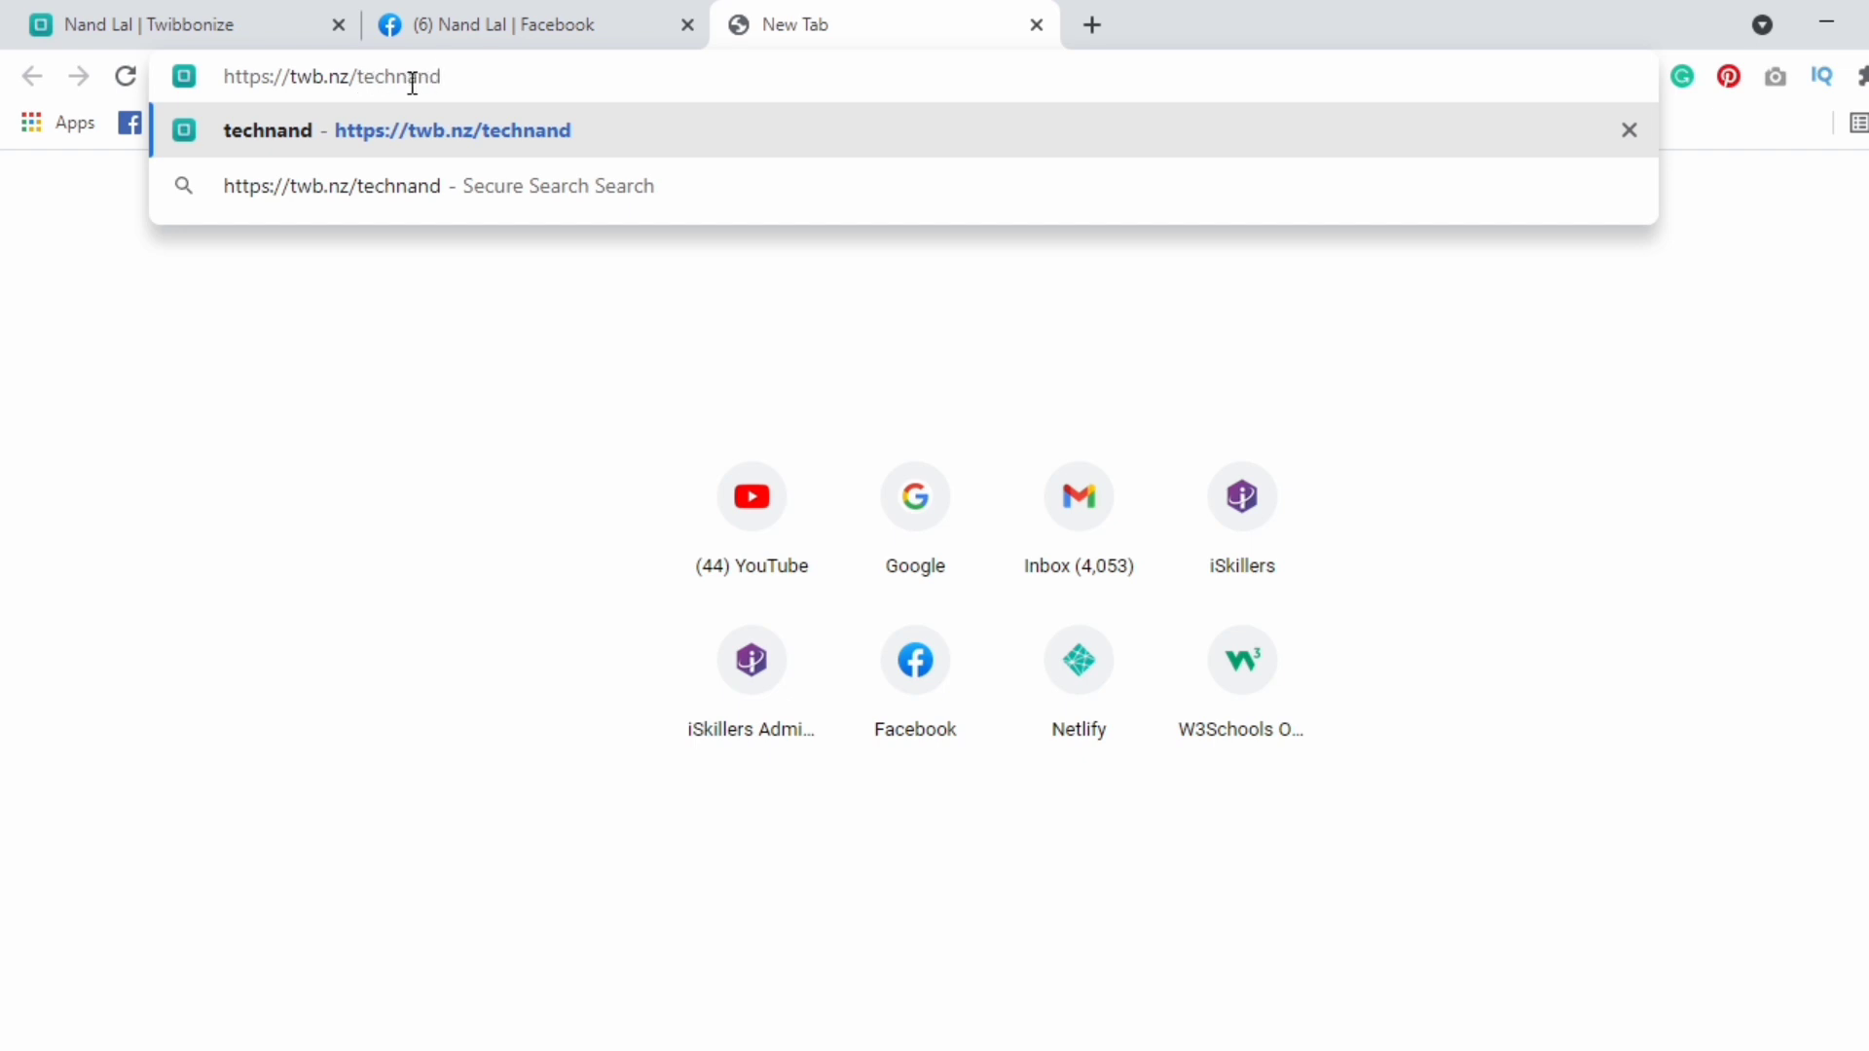
{"action": "key", "text": "Return"}
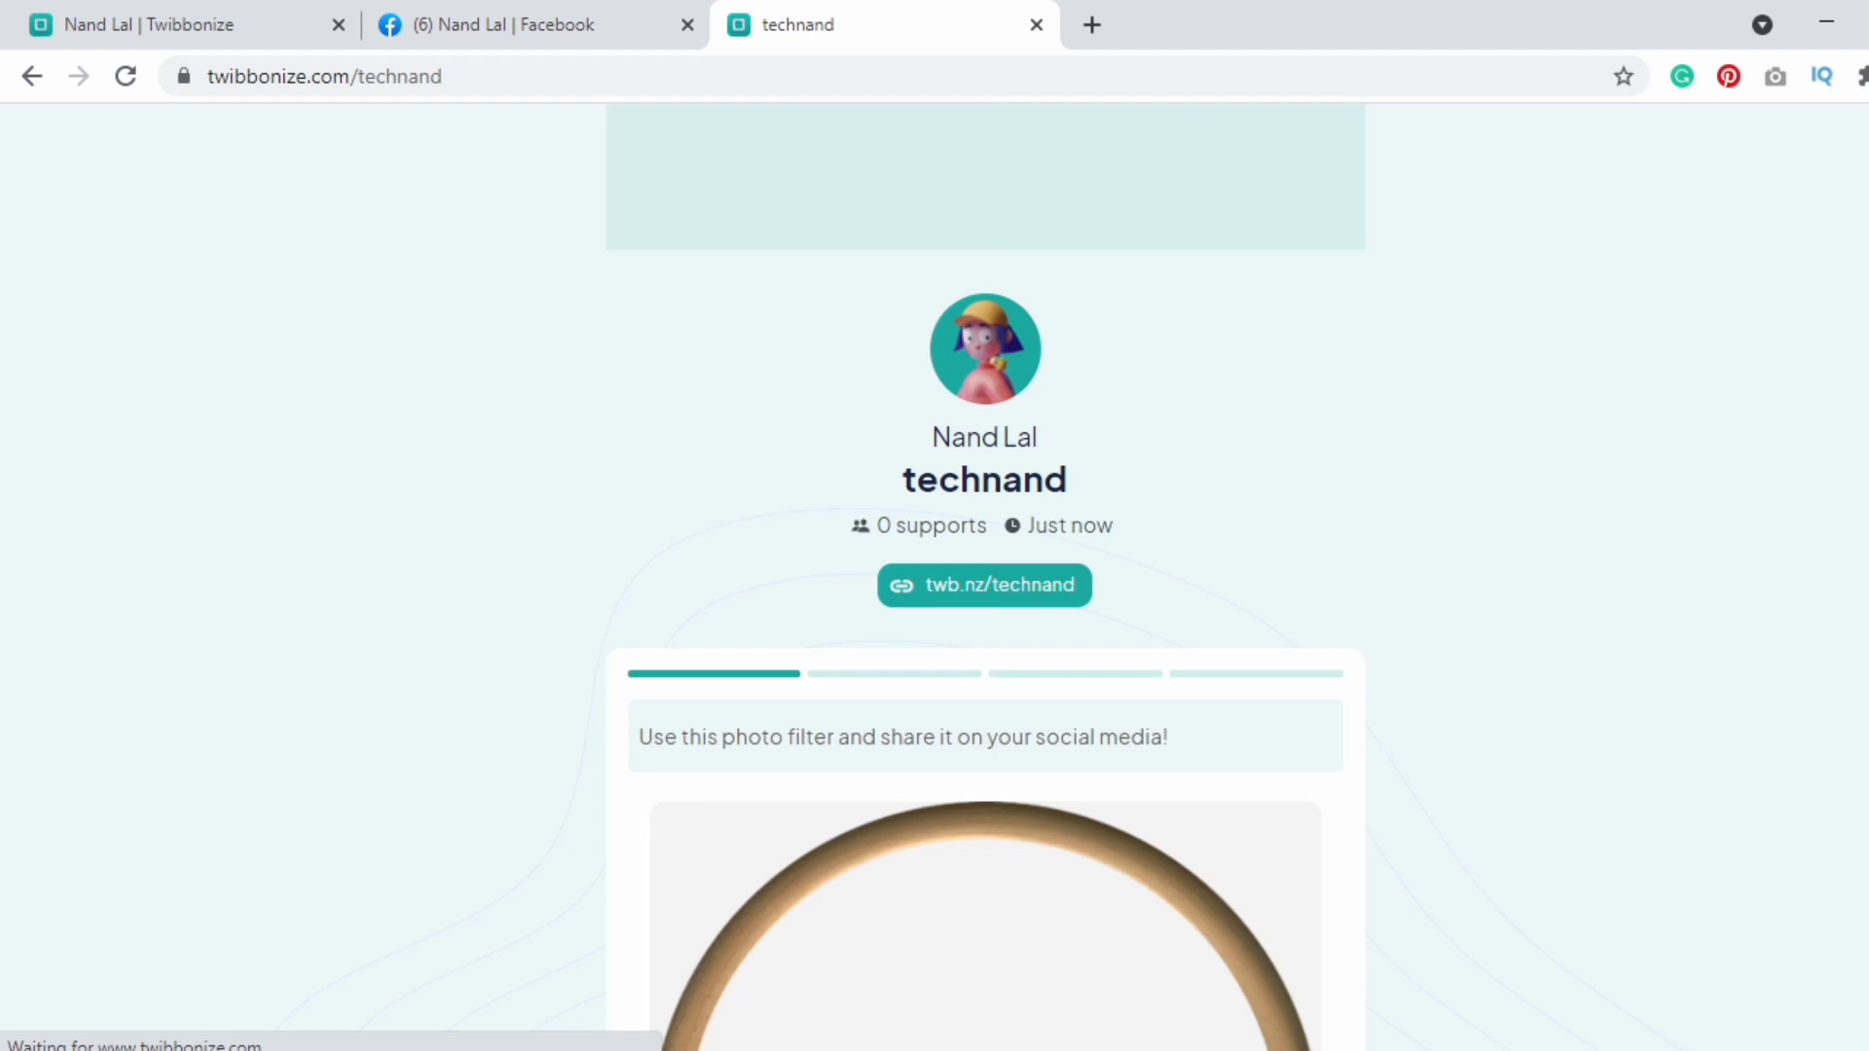
- Upload WhatsApp Image 2021-07-06 at 13.24.40.jpeg from the fb frame folder as the photo for the campaign frame
{"action": "scroll", "coordinate": [985, 603], "scroll_direction": "down", "scroll_amount": 5}
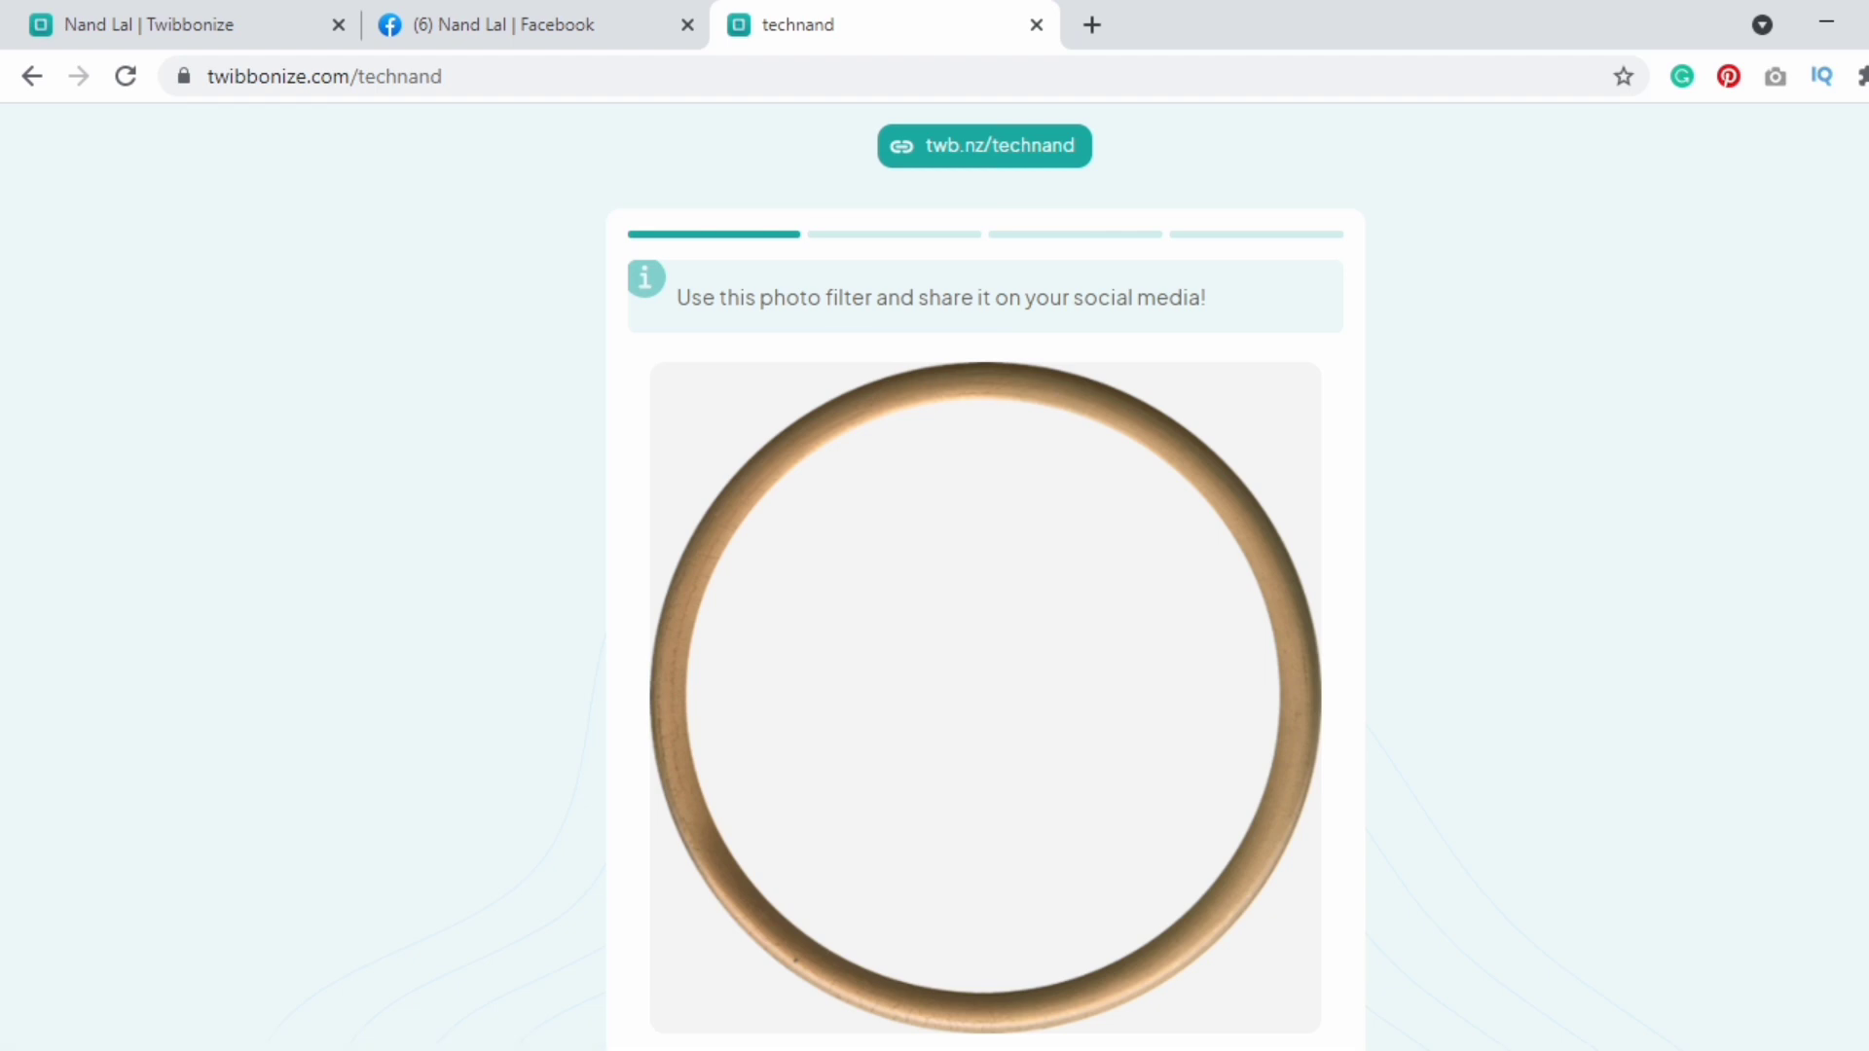
{"action": "scroll", "coordinate": [985, 603], "scroll_direction": "down", "scroll_amount": 2}
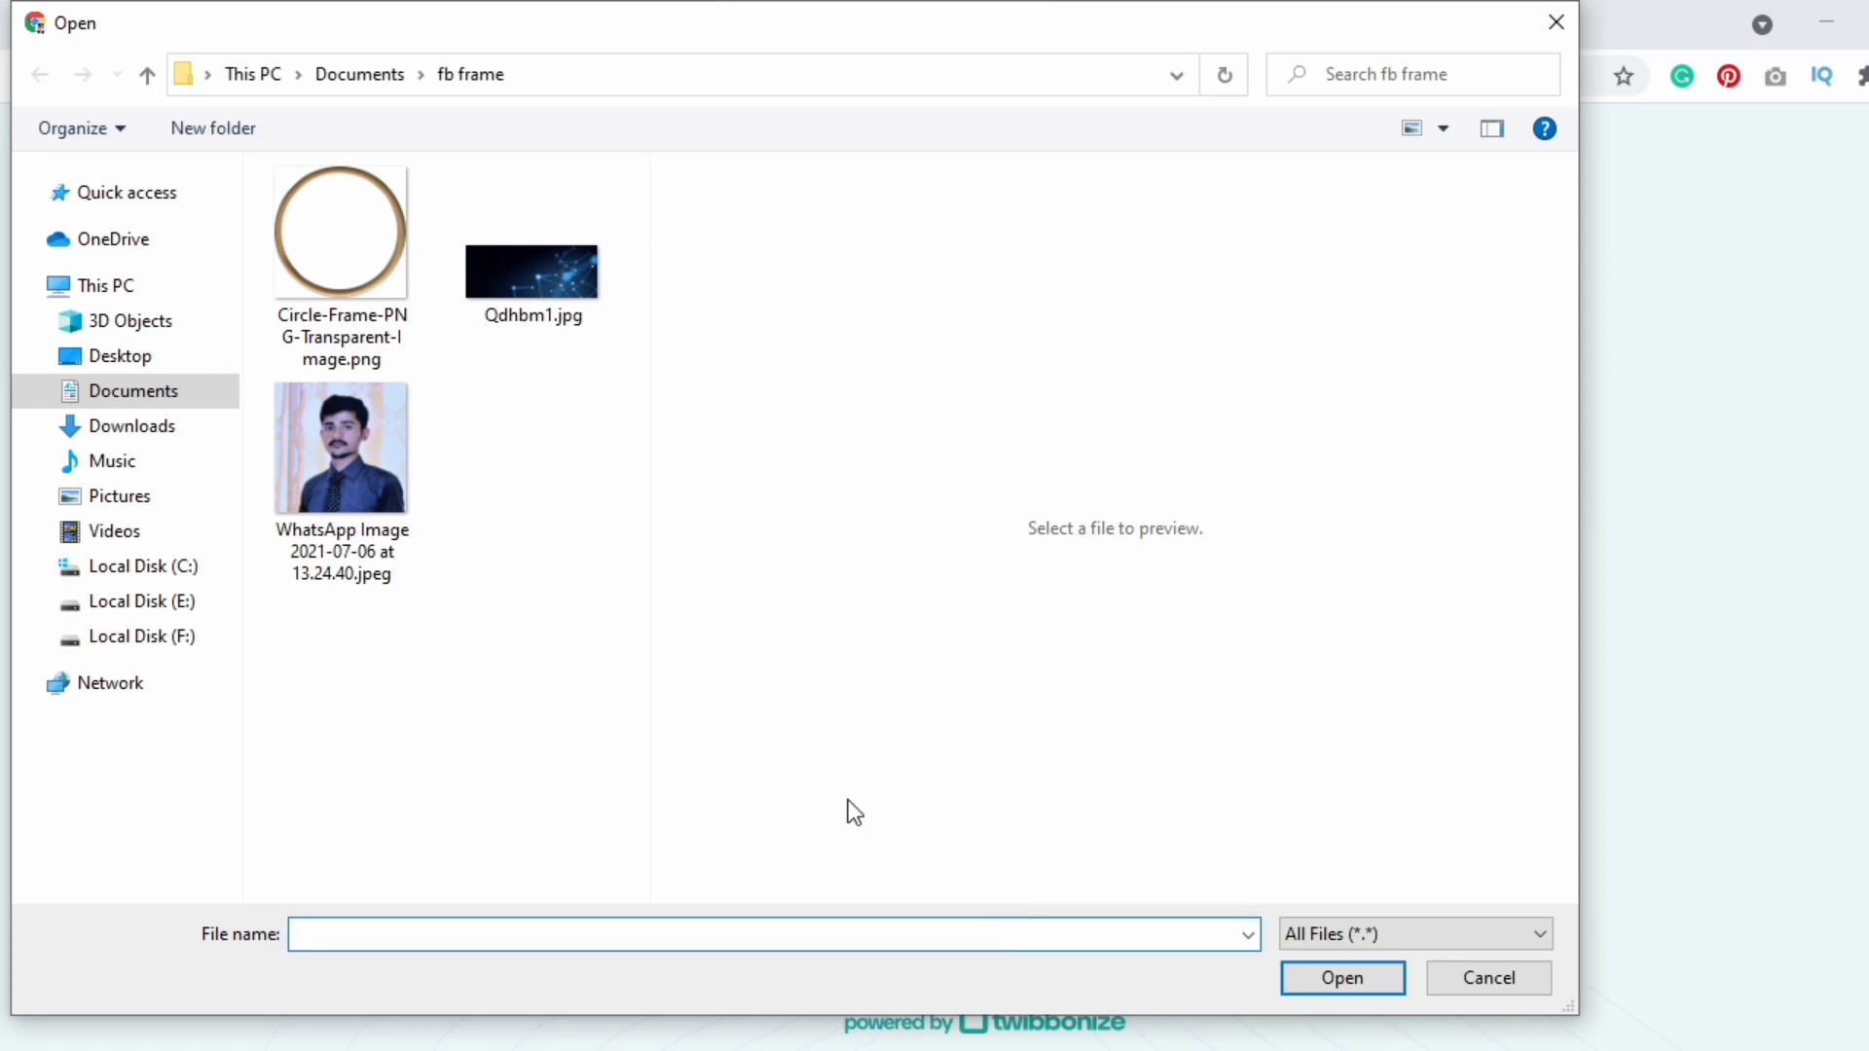
{"action": "left_click", "coordinate": [357, 474]}
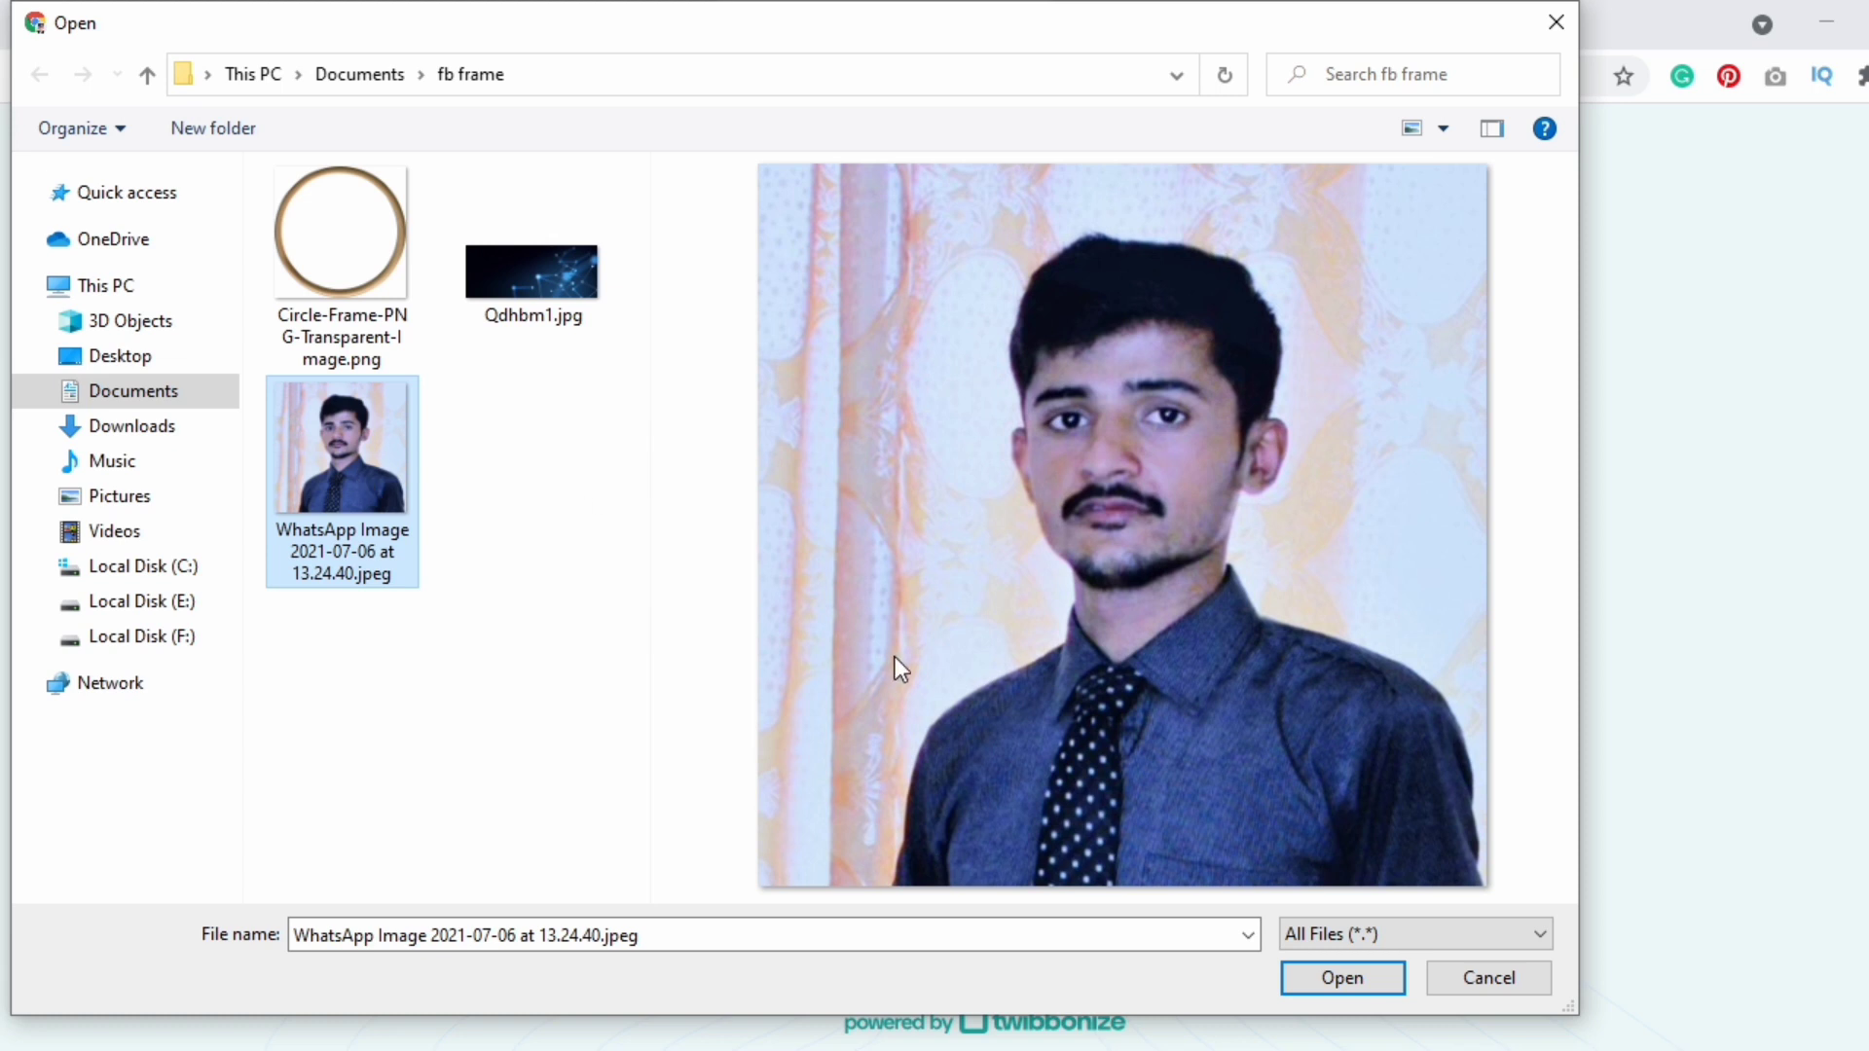
{"action": "left_click", "coordinate": [1342, 981]}
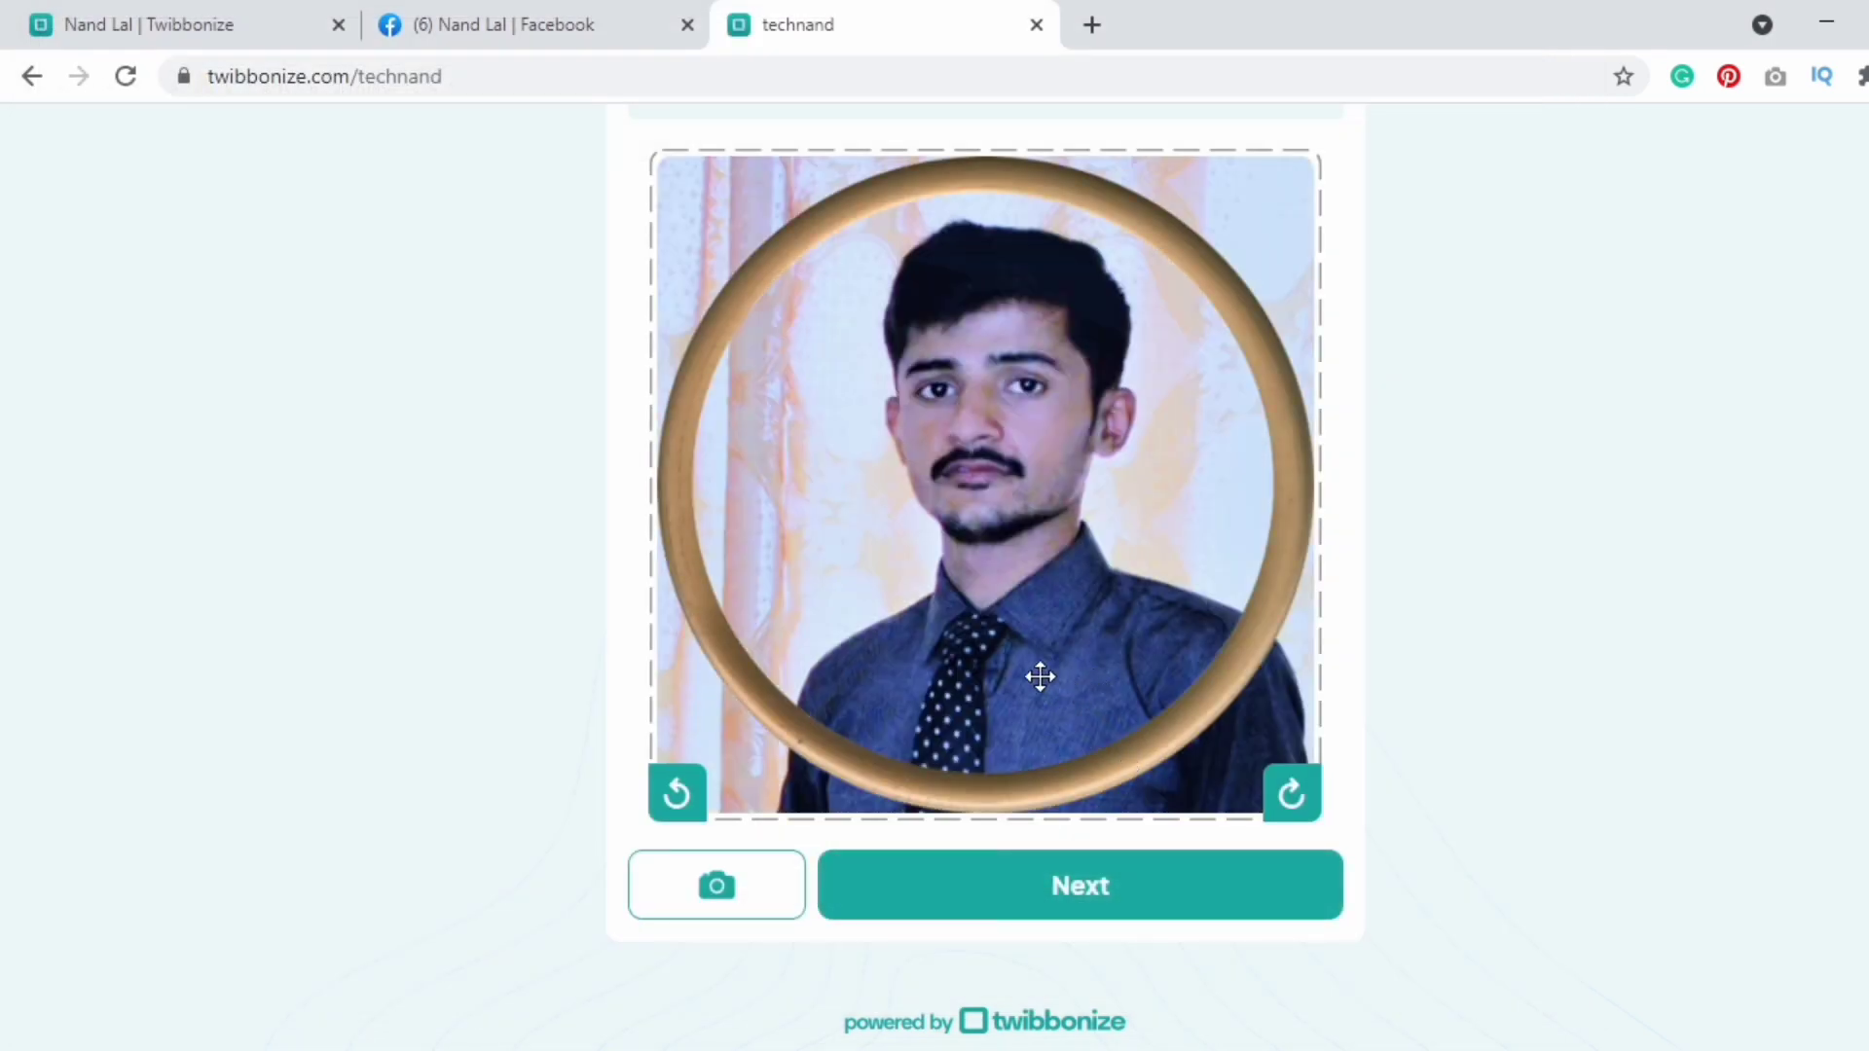
- Shift the photo slightly left to centre the person inside the circular frame, and download the framed picture
{"action": "mouse_move", "coordinate": [1022, 663]}
{"action": "left_mouse_down"}
{"action": "mouse_move", "coordinate": [993, 652]}
{"action": "mouse_move", "coordinate": [1022, 647]}
{"action": "mouse_move", "coordinate": [1031, 617]}
{"action": "mouse_move", "coordinate": [1033, 665]}
{"action": "mouse_move", "coordinate": [997, 668]}
{"action": "left_mouse_up"}
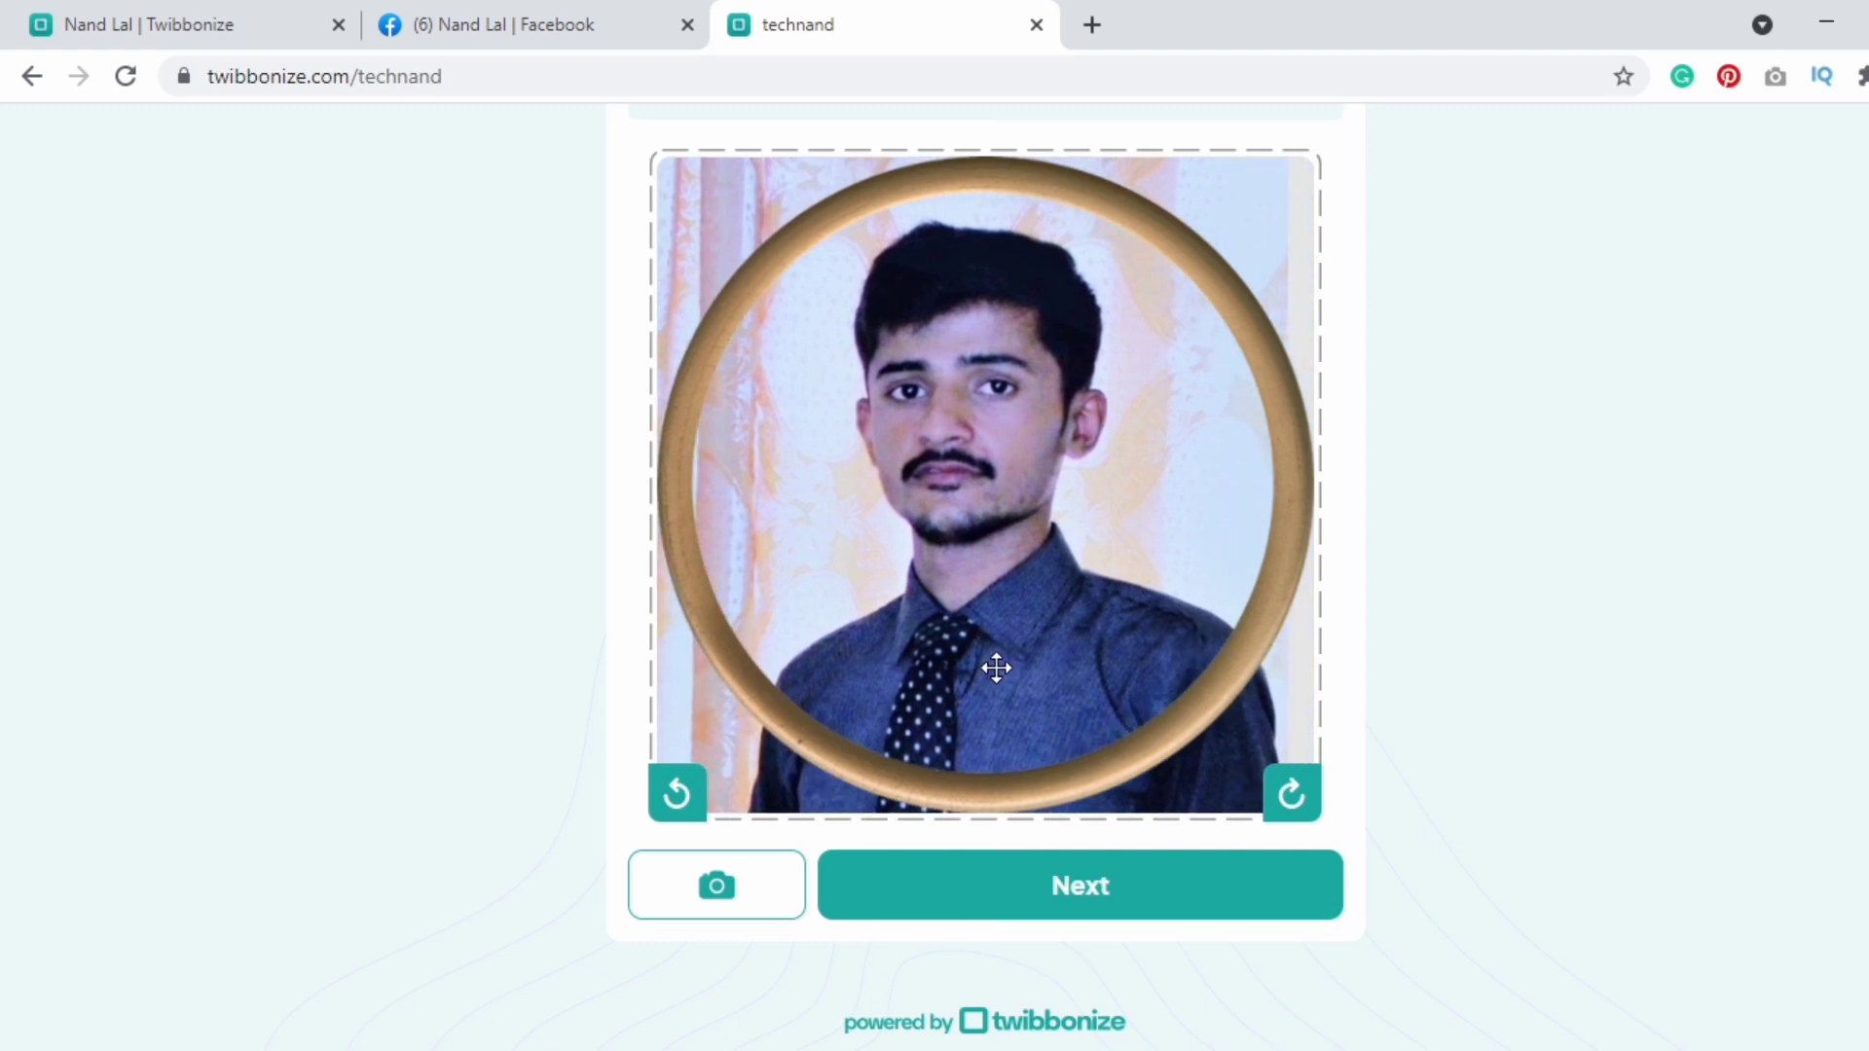
{"action": "left_click", "coordinate": [1105, 910]}
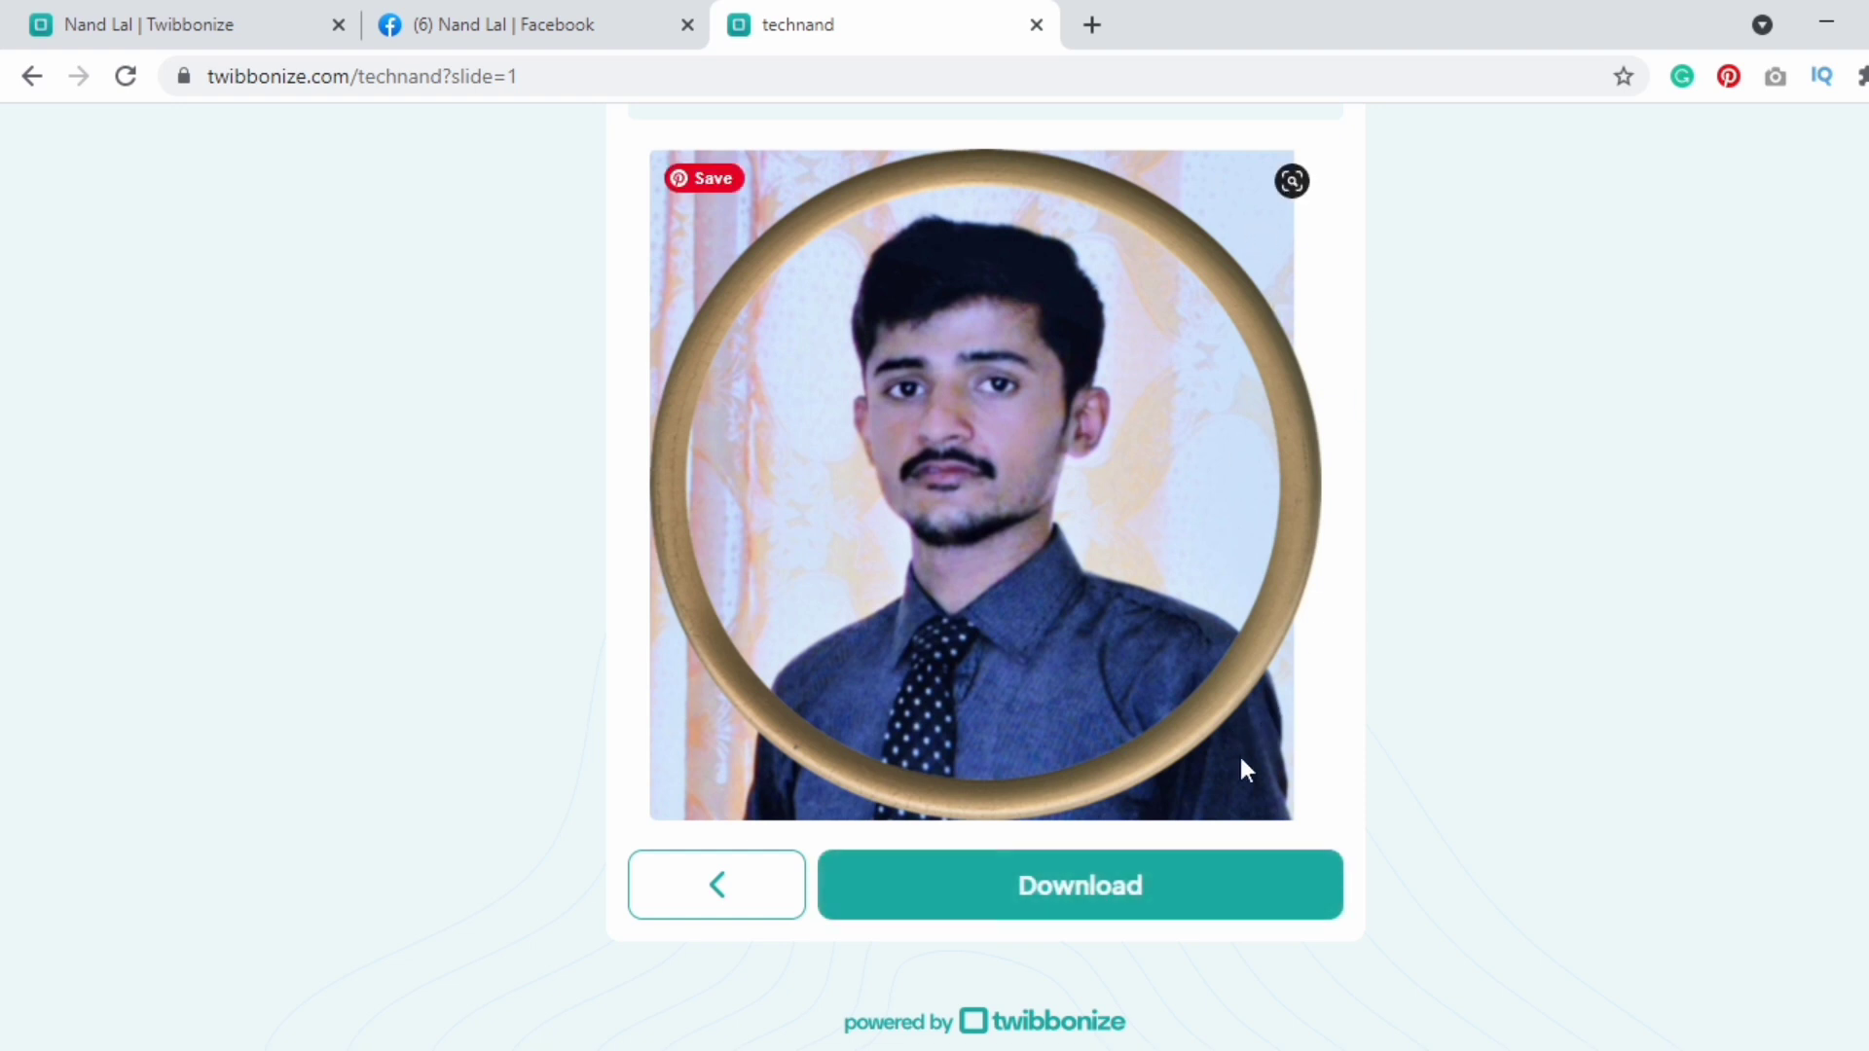
{"action": "left_click", "coordinate": [1056, 898]}
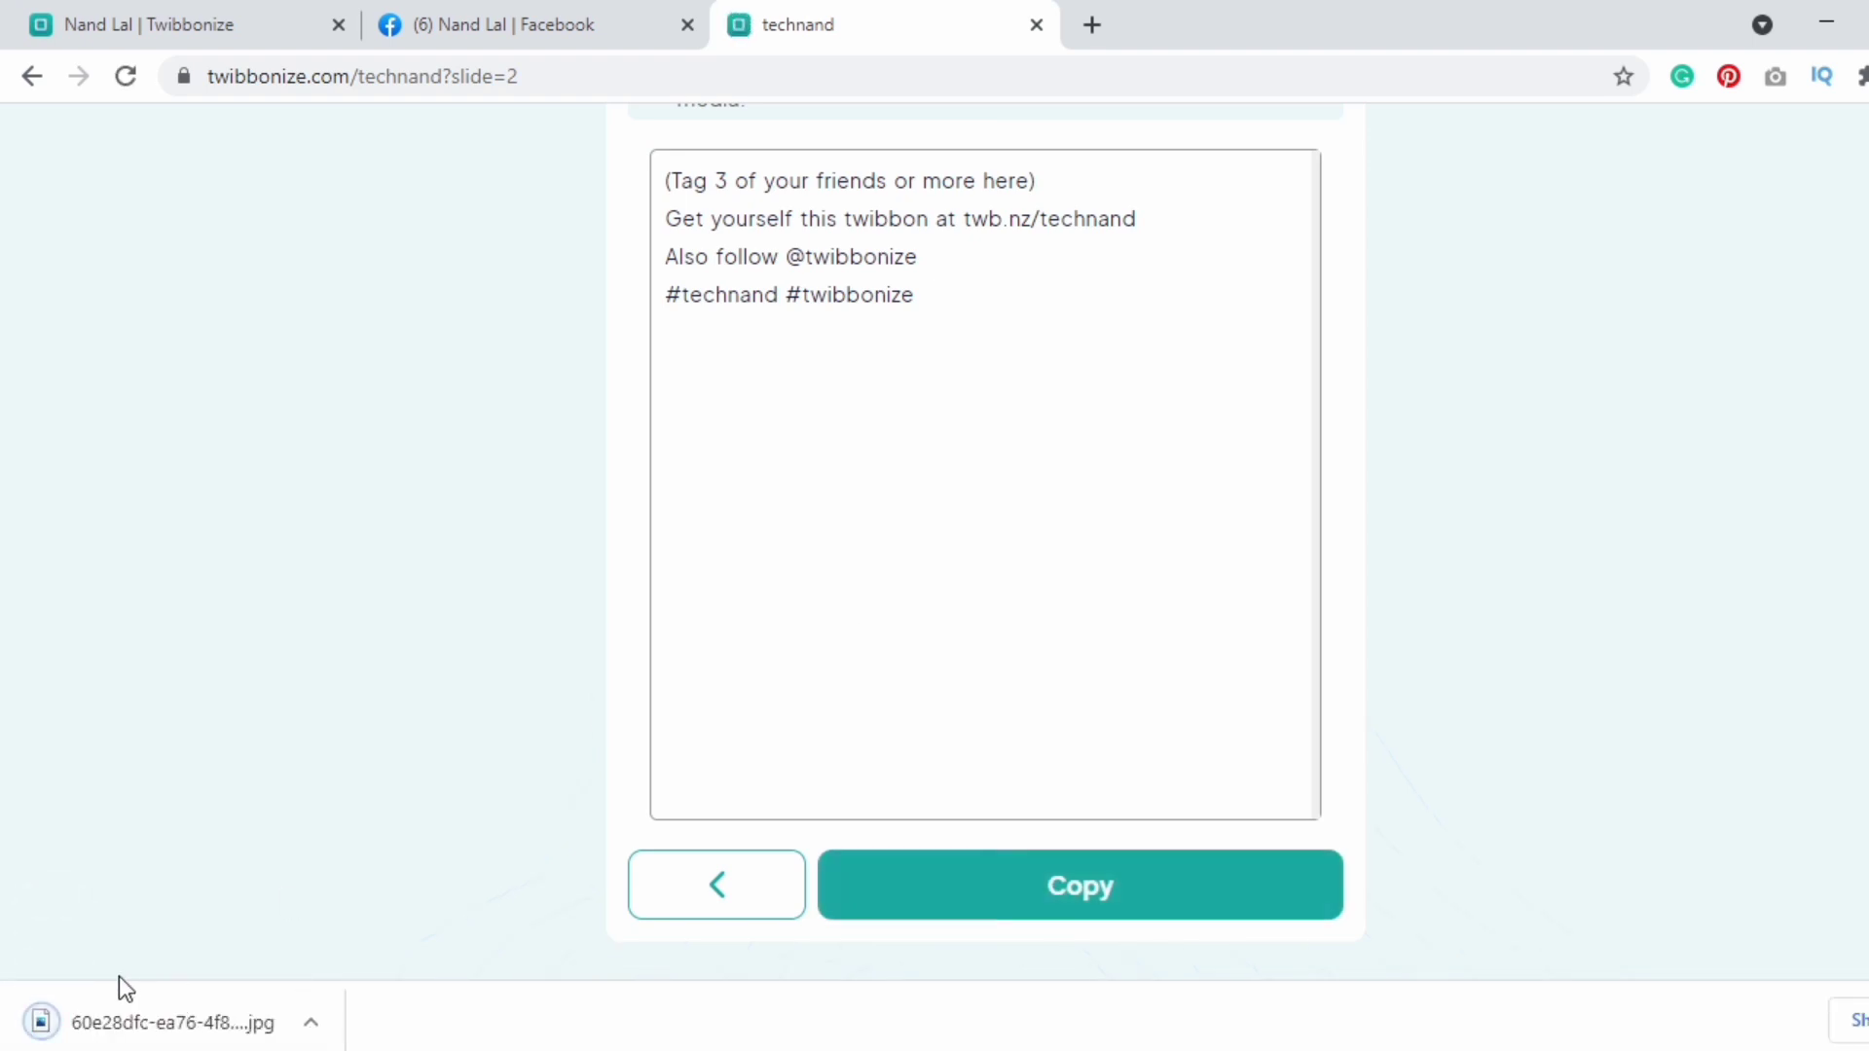
- Switch to the Facebook profile and open the profile picture update options
{"action": "left_click", "coordinate": [528, 2]}
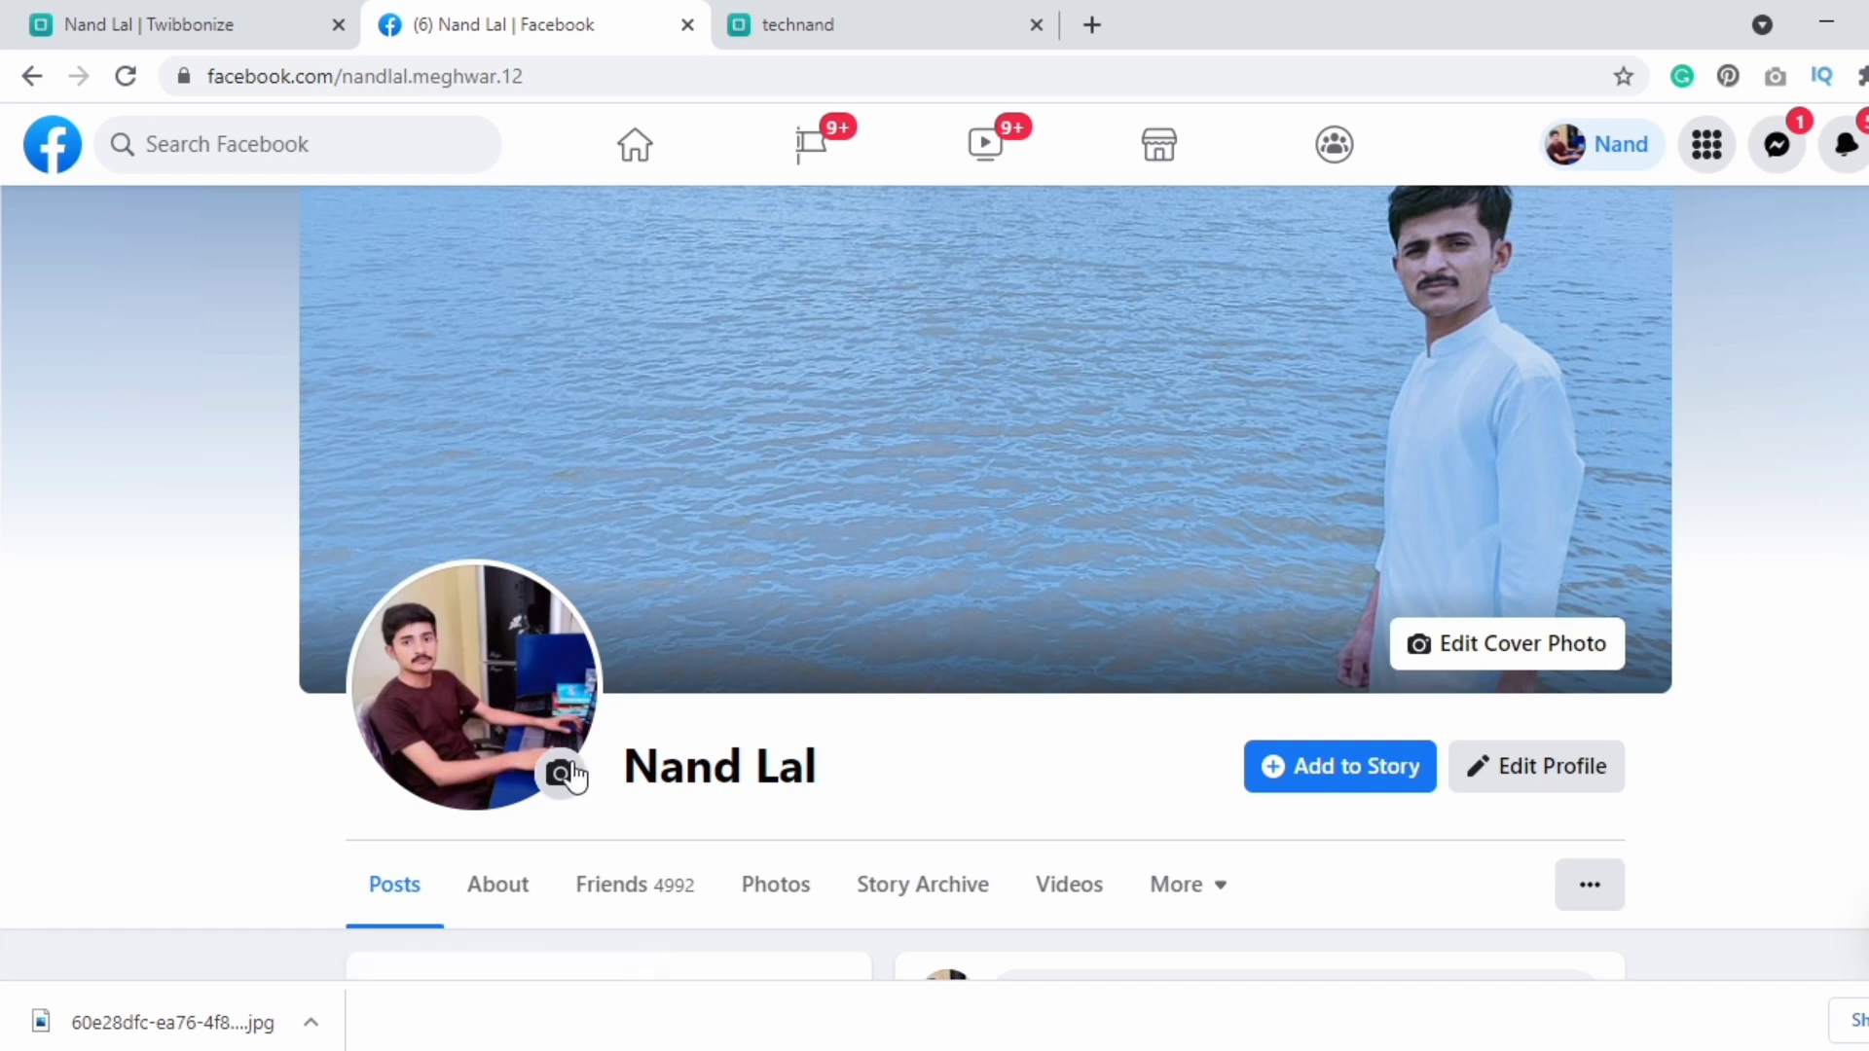
{"action": "left_click", "coordinate": [561, 774]}
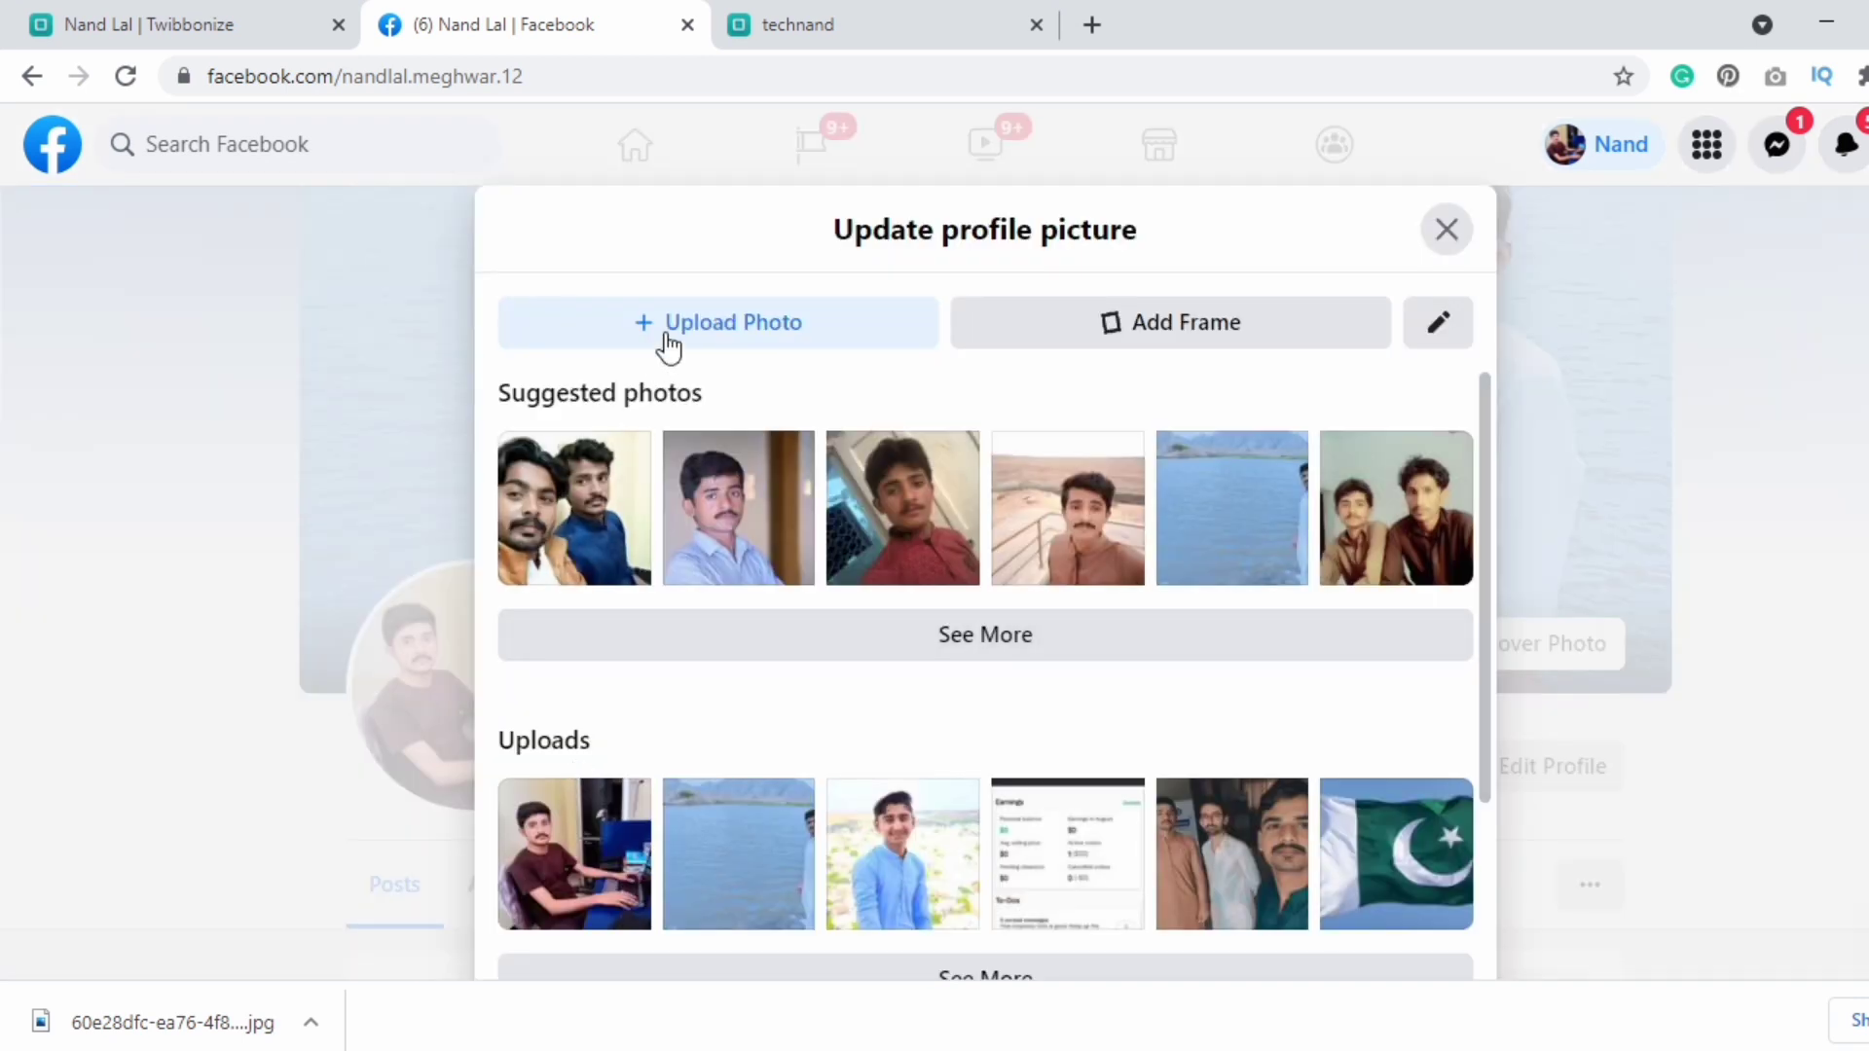